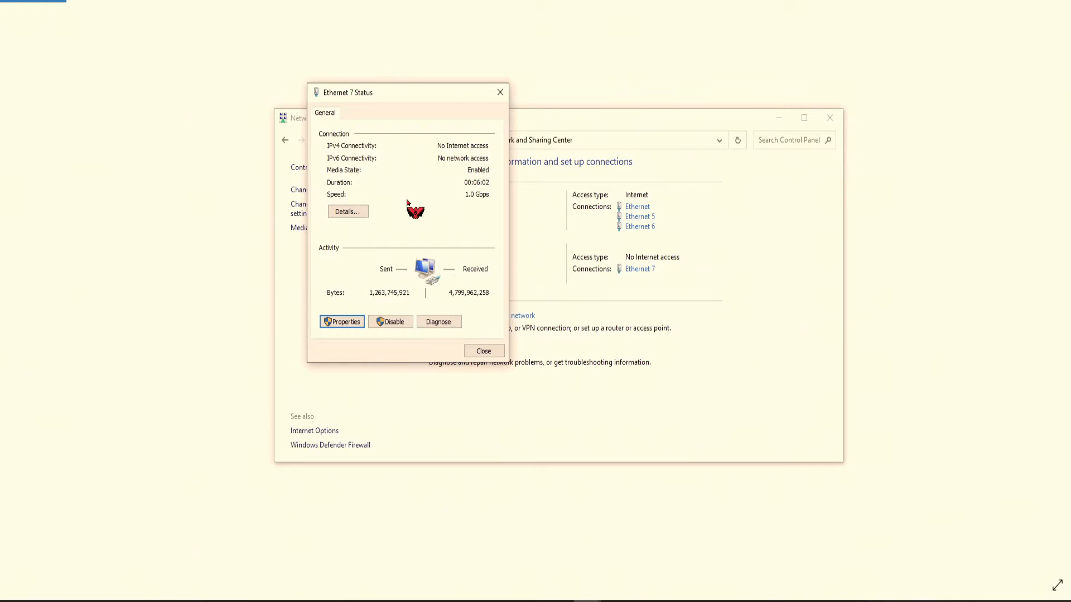
Open the Internet Protocol Version 4 (TCP/IPv4) properties of the Ethernet 7 adapter.
left_click(342, 322)
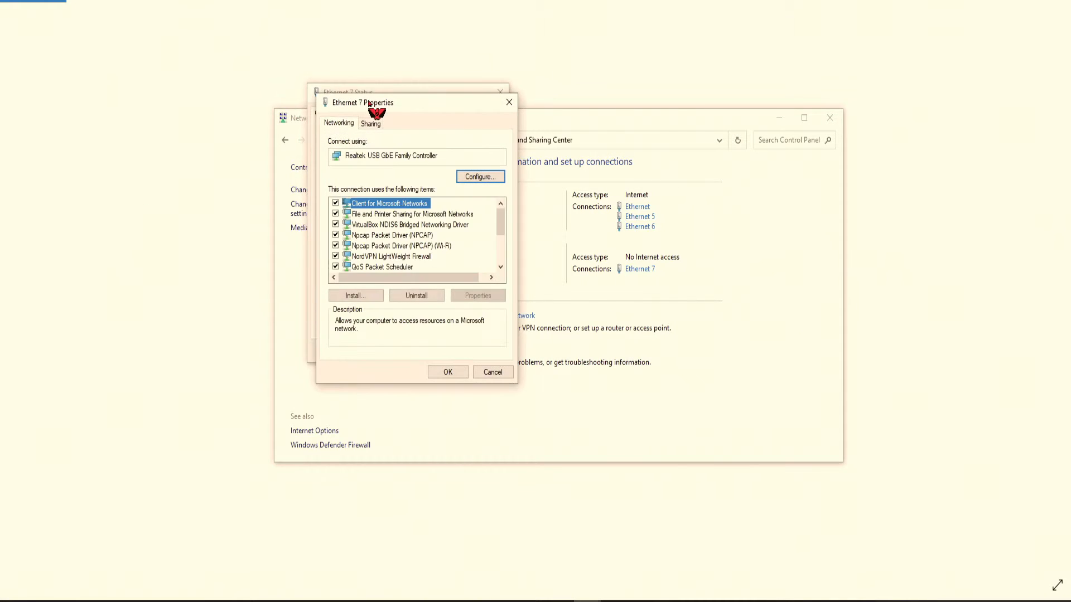
left_click_drag(375, 107, 602, 79)
scroll(650, 235, "down", 2)
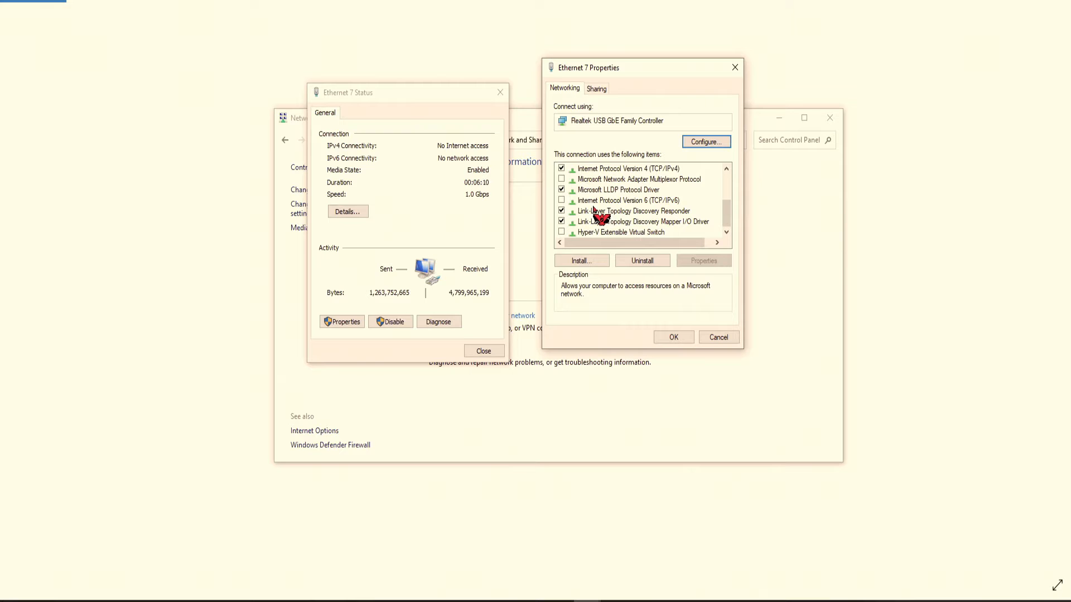
double_click(616, 170)
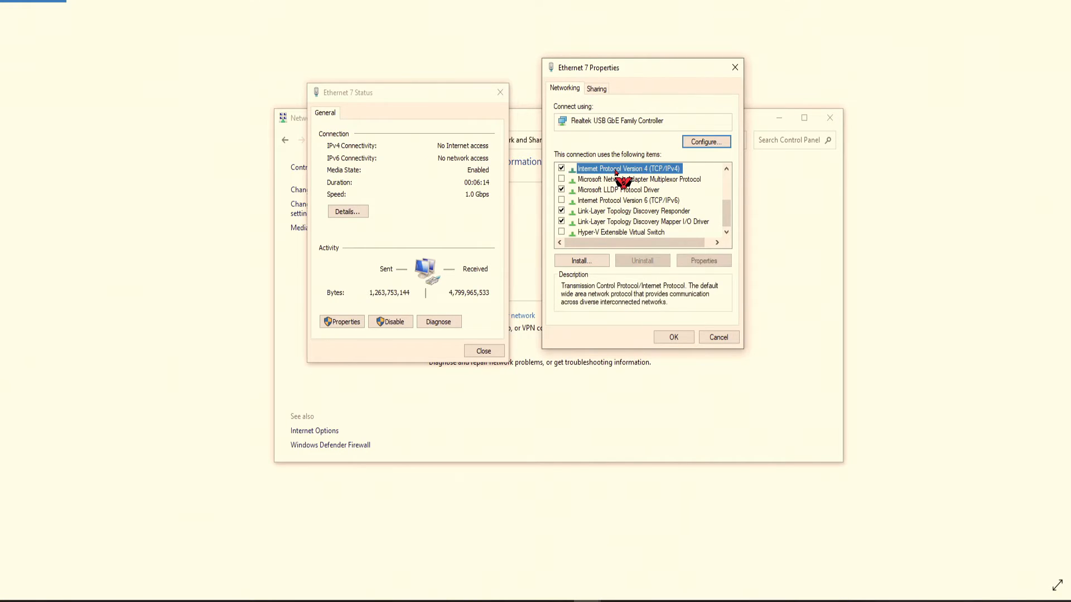
left_click_drag(636, 112, 235, 61)
Assign the adapter a static IP address in the 192.168.0 range, with subnet mask 255.255.255.0 and default gateway 192.168.0.1.
left_click(226, 155)
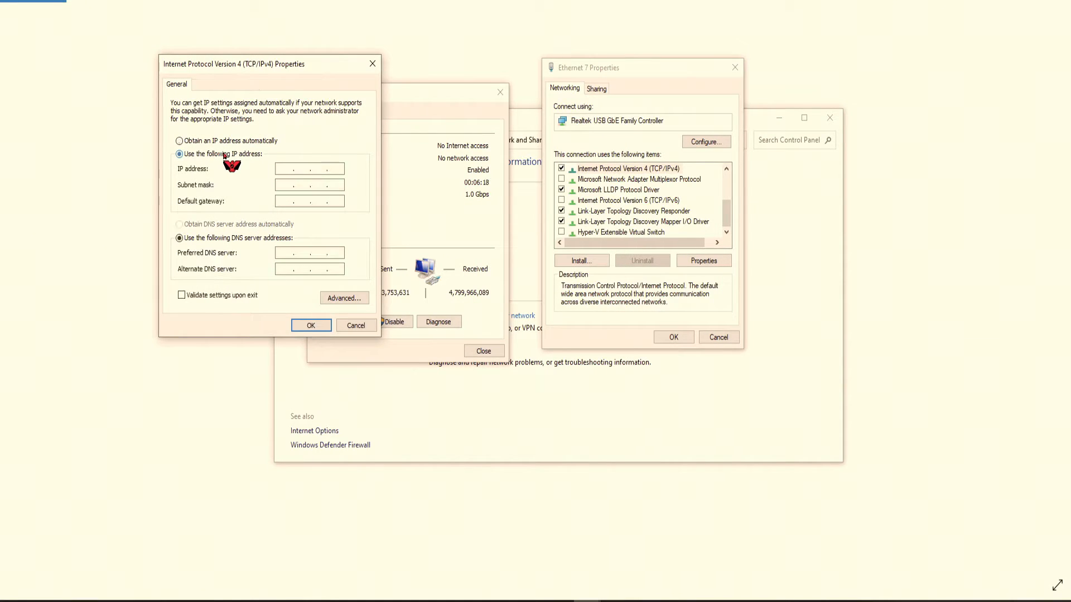
left_click(284, 168)
type("192 . 168 . 0 . 1")
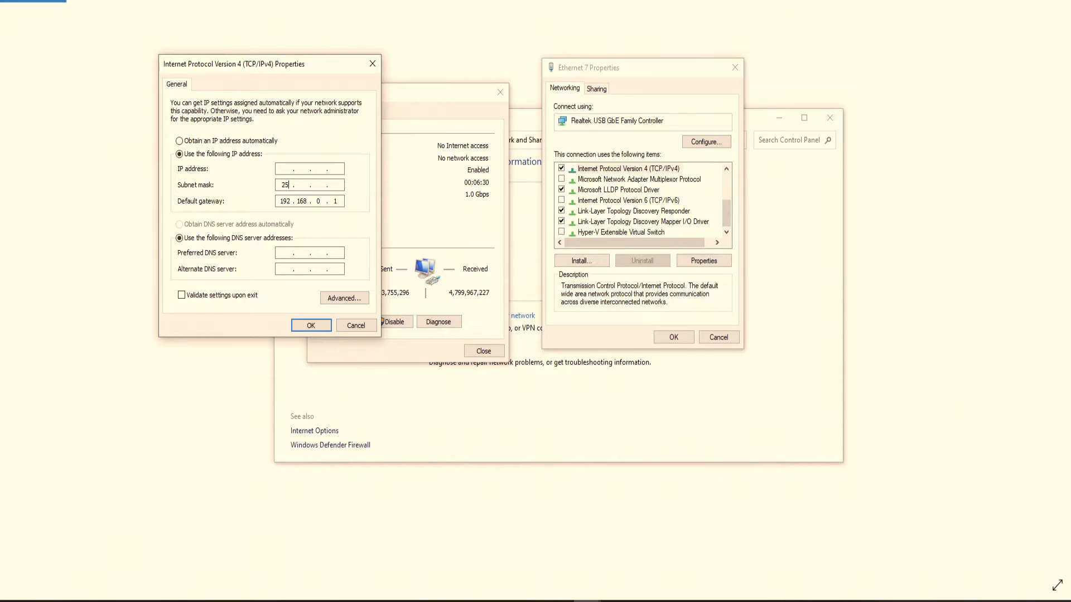
type("5")
double_click(335, 168)
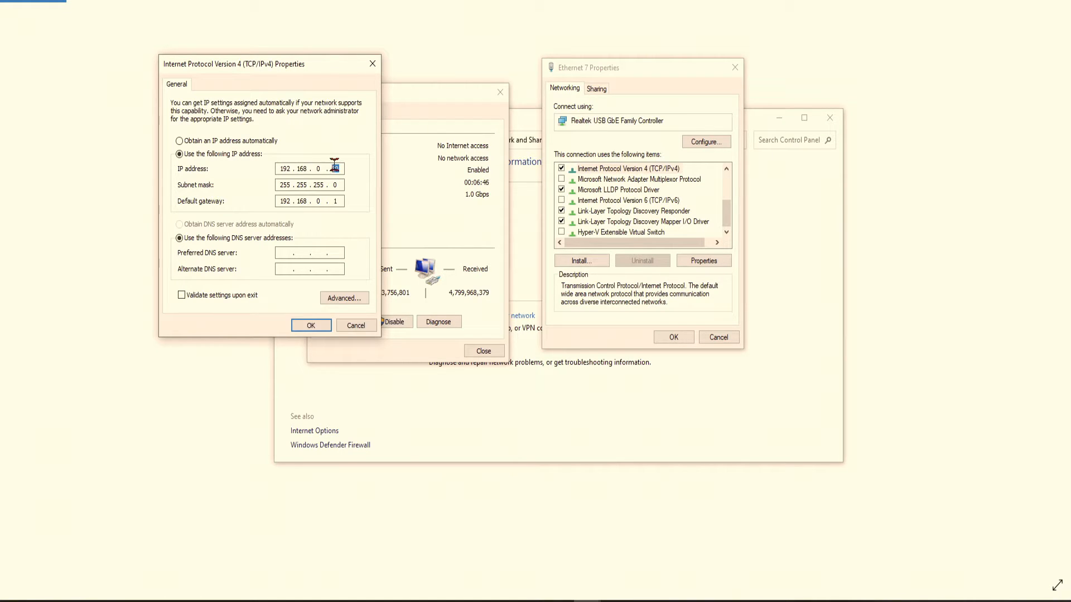
left_click(310, 327)
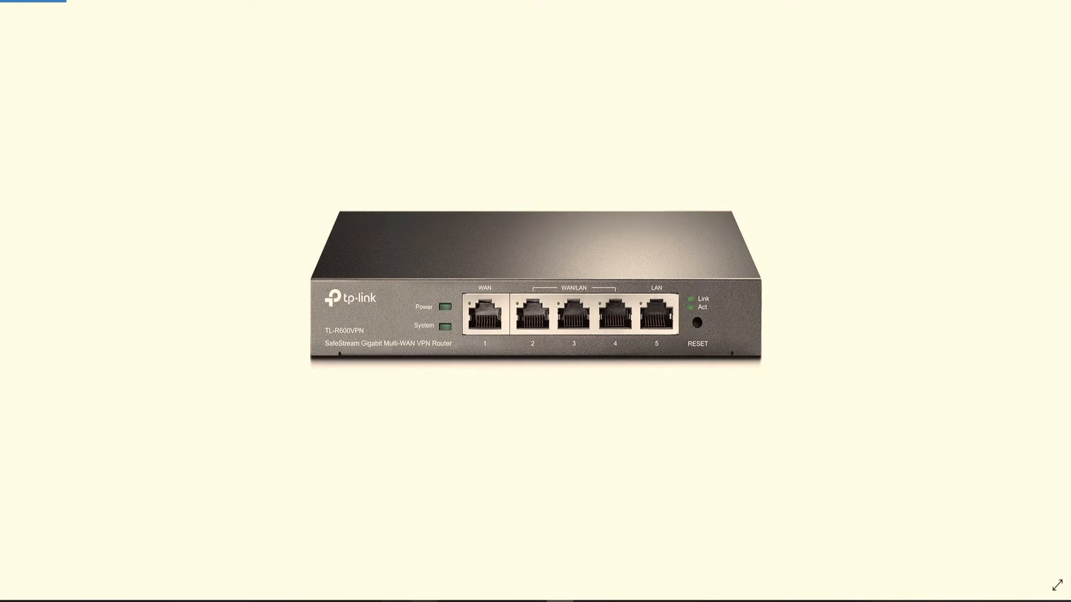
Switch to the incognito Chrome window, load the router's management page at 192.168.0.1 and go to the administrator username field.
mouse_move(150, 601)
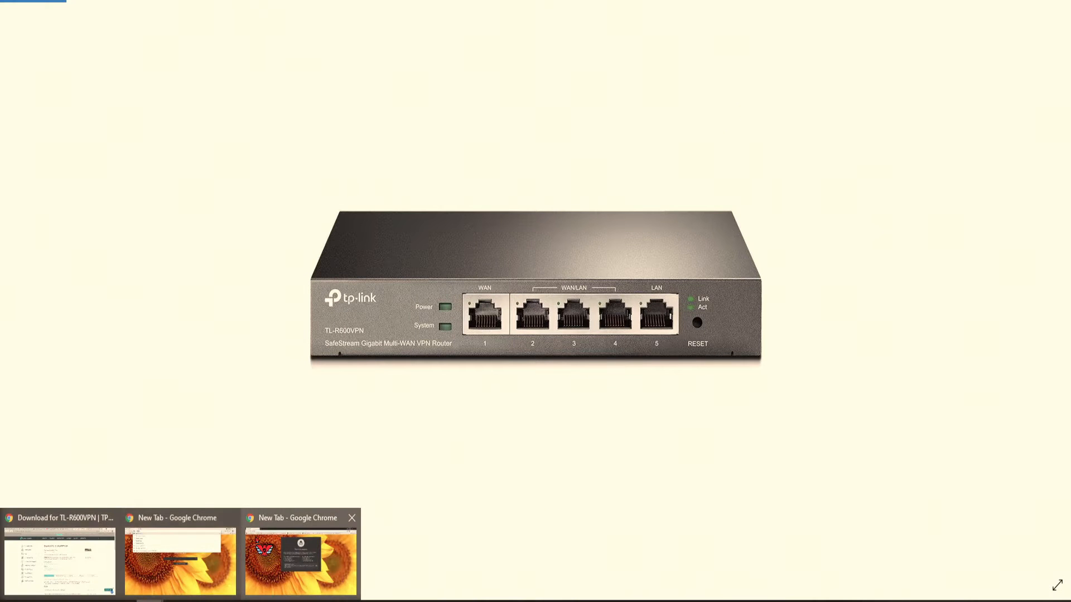
left_click(268, 536)
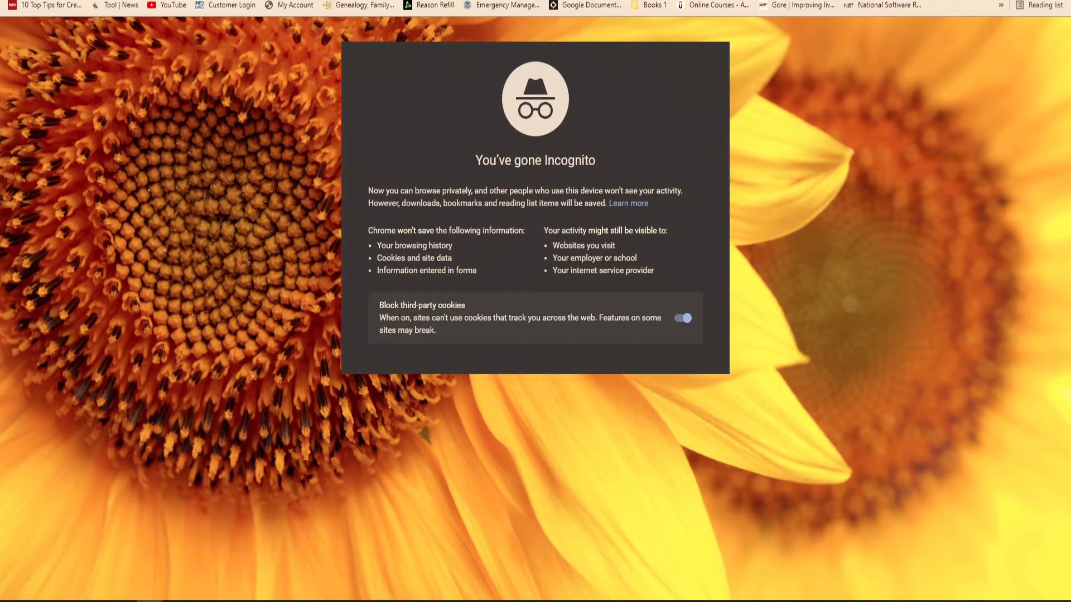
type("192.")
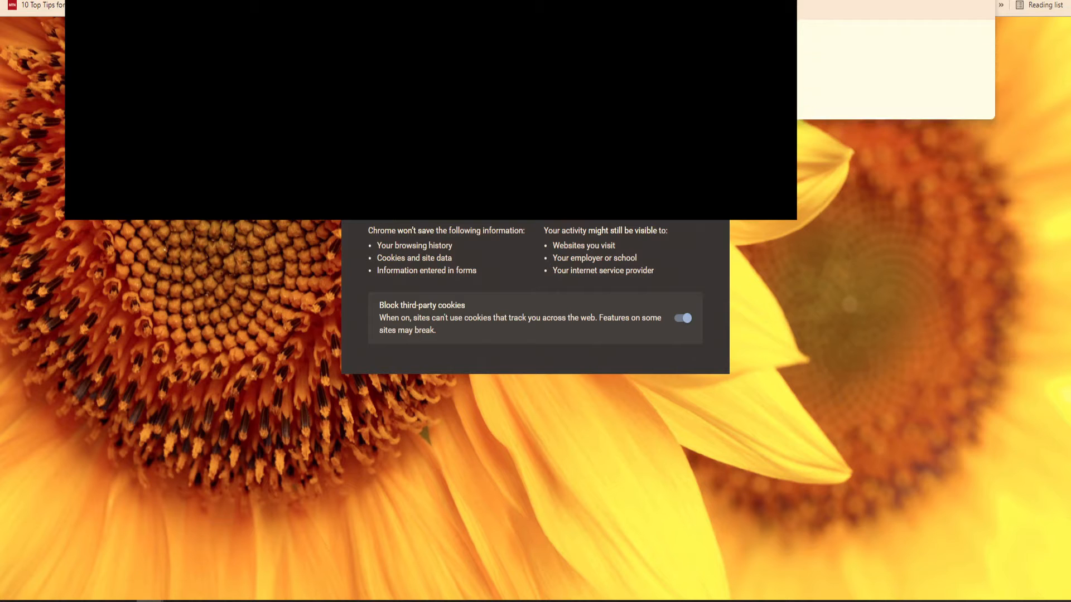
key("Return")
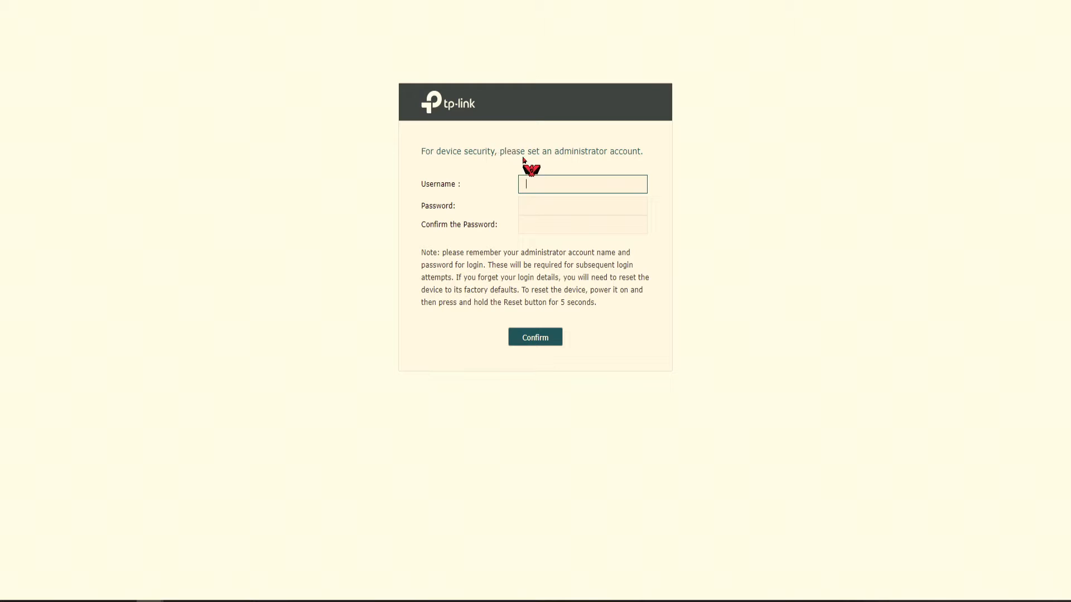
left_click(545, 182)
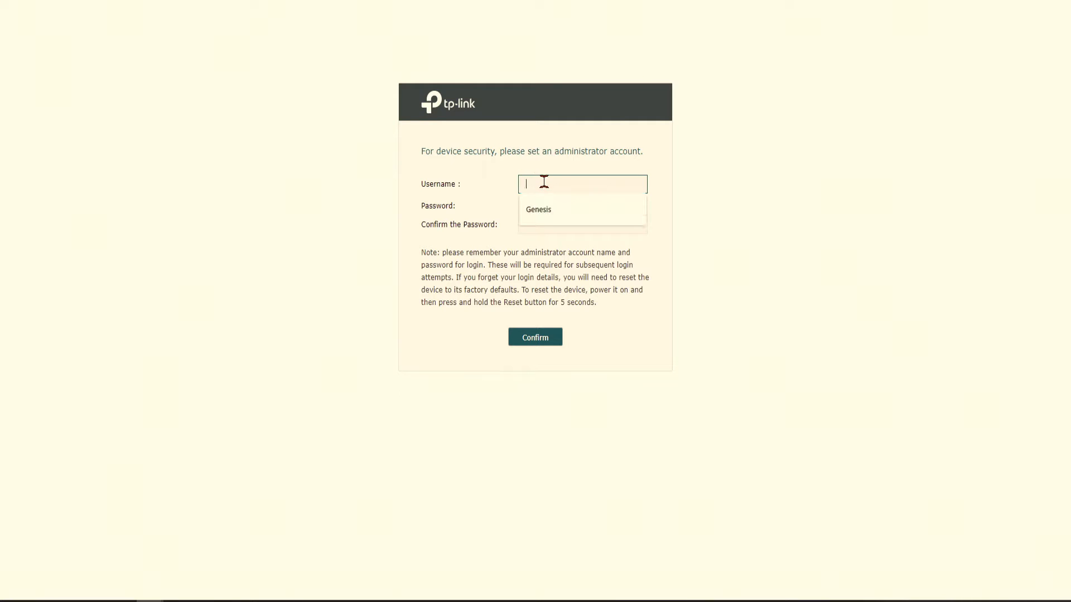
left_click(528, 144)
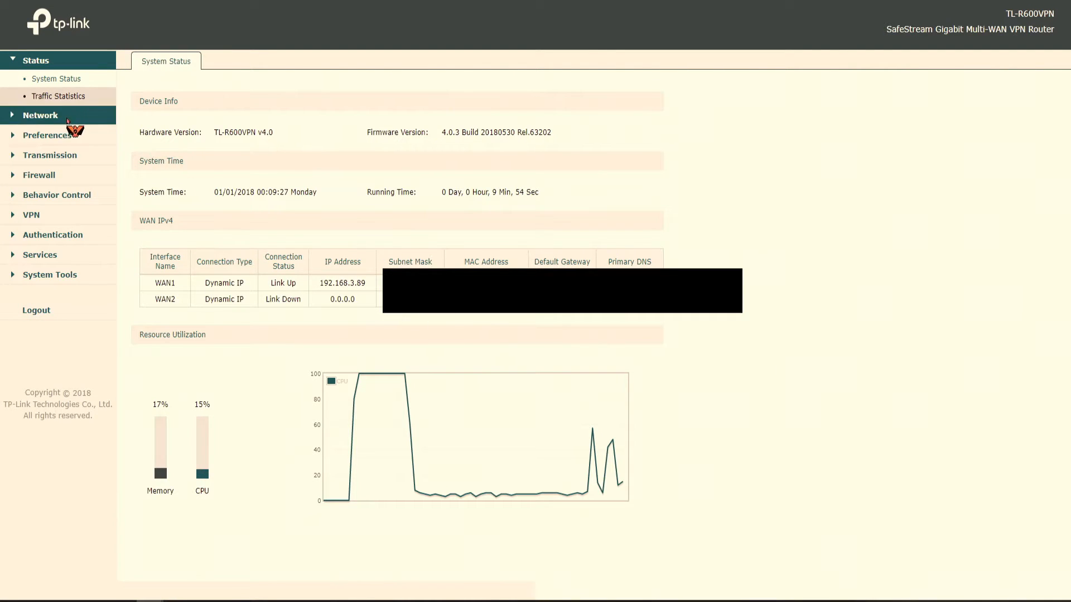
Set the router's WAN mode to 1 in the network settings, save it and confirm the switch.
left_click(44, 116)
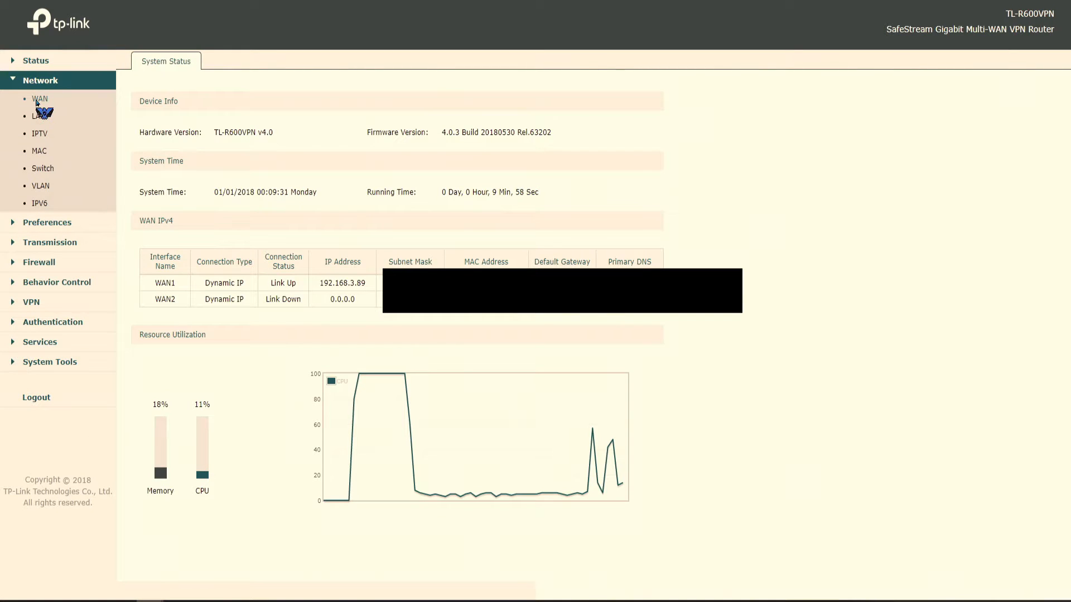
left_click(38, 101)
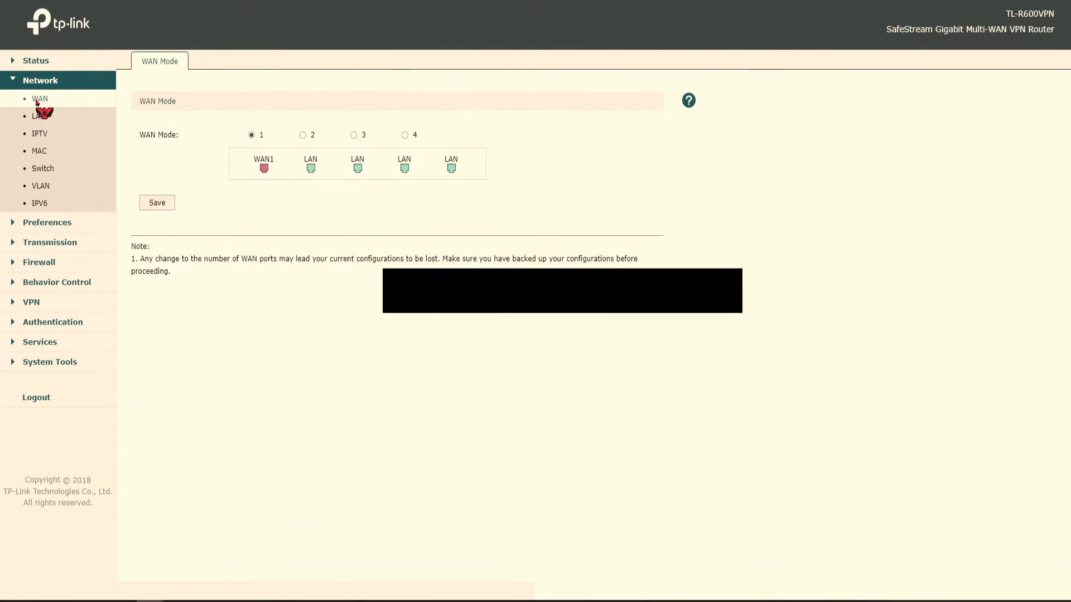
left_click(251, 136)
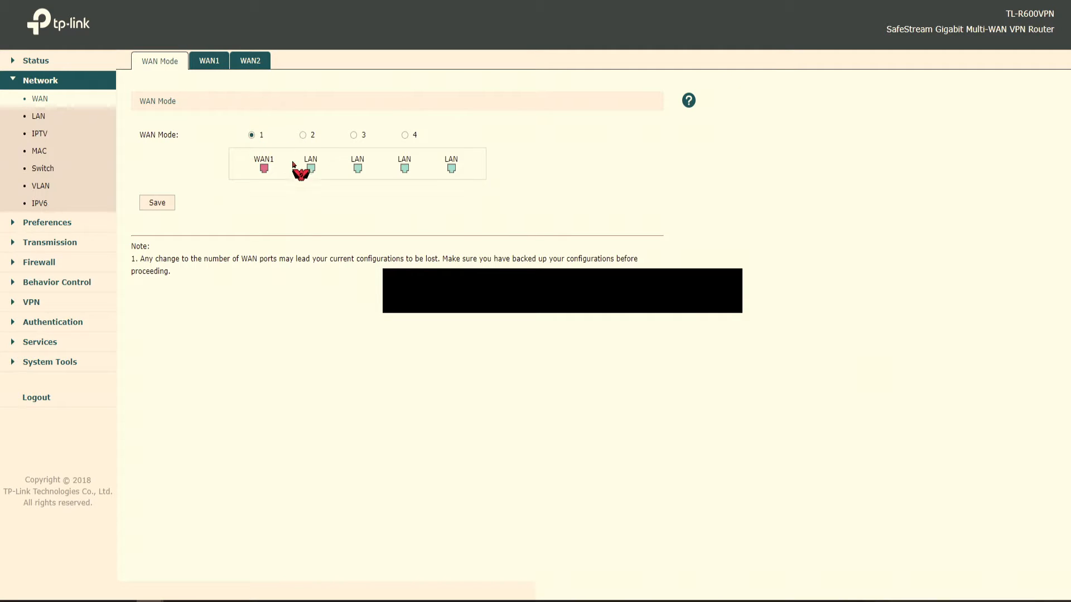
left_click(159, 203)
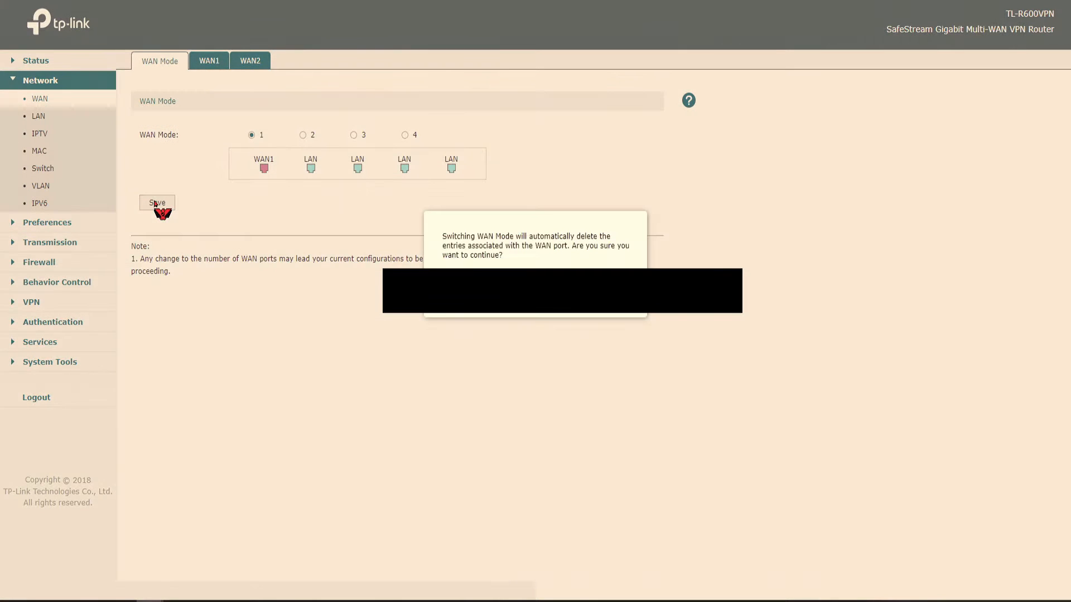
left_click(566, 314)
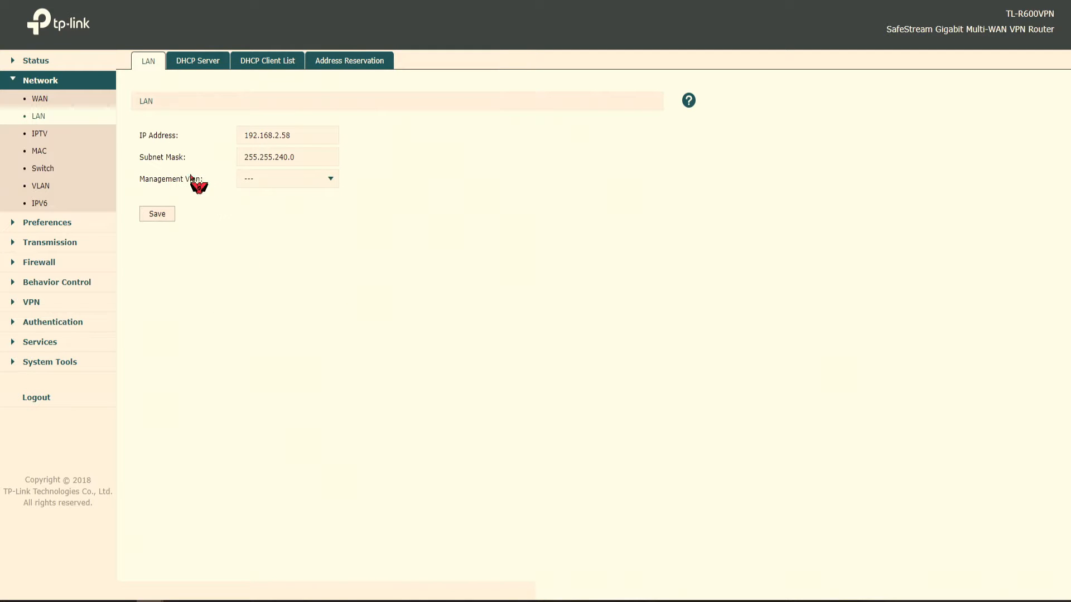
Return to the WAN settings and open the WAN1 connection page.
right_click(40, 100)
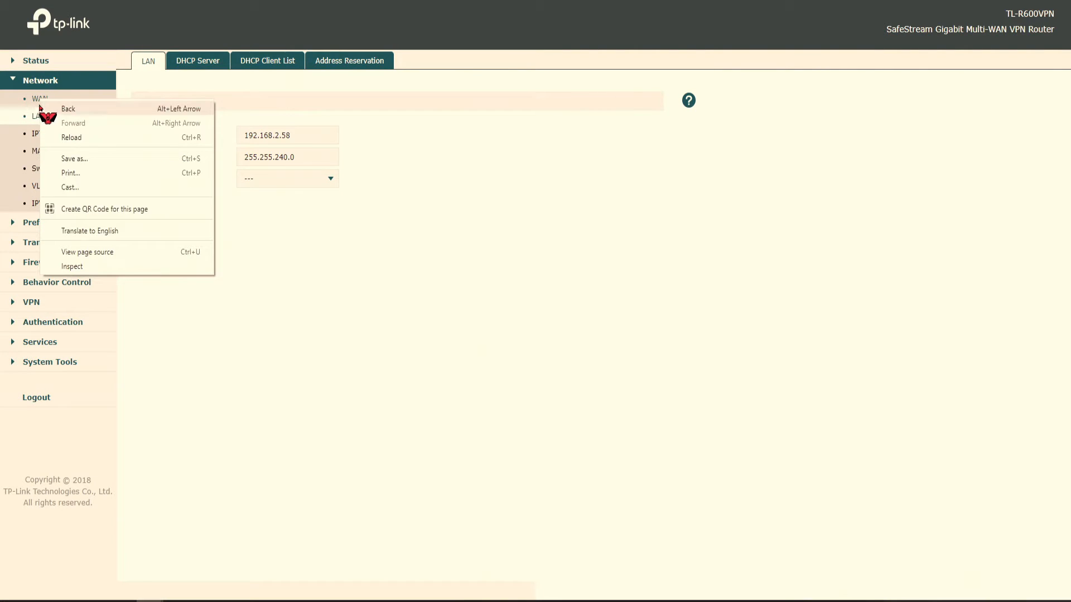
left_click(37, 100)
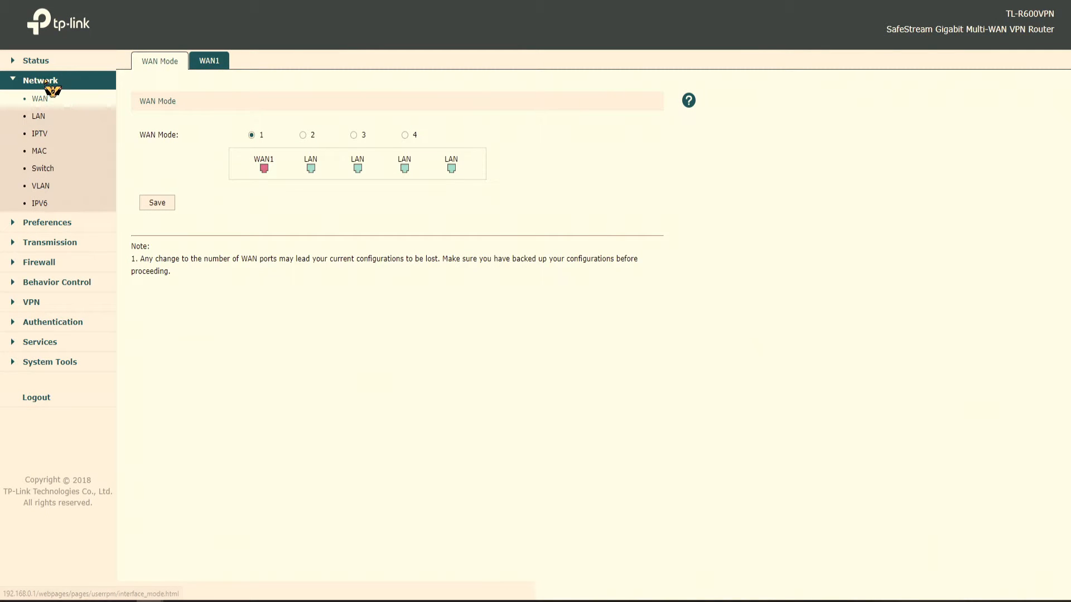
left_click(210, 62)
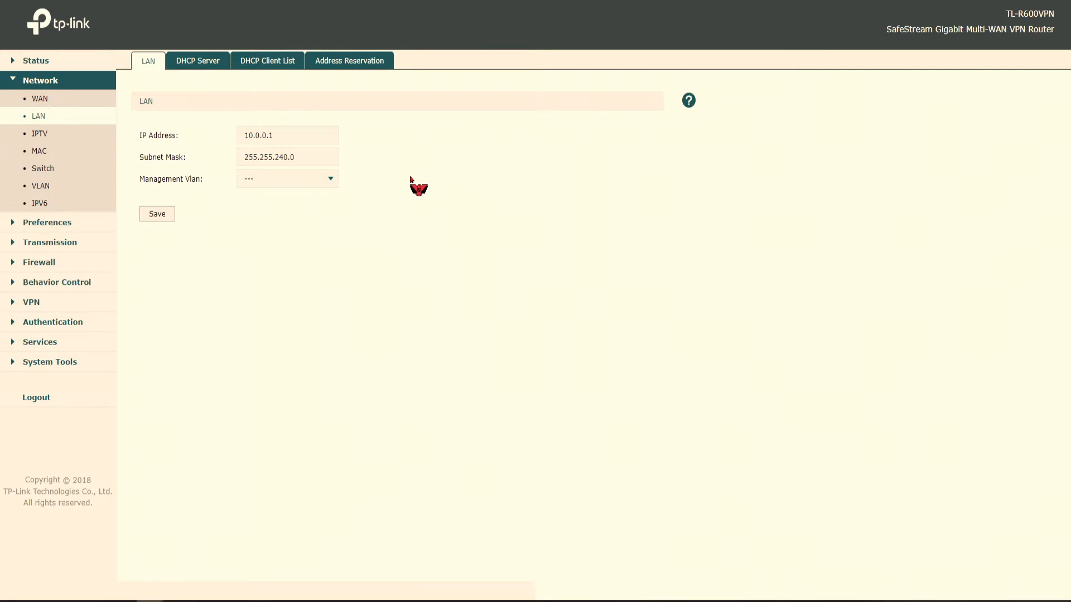
Go over the LAN IP address and subnet mask fields and pick 436 as the management VLAN.
left_click(289, 134)
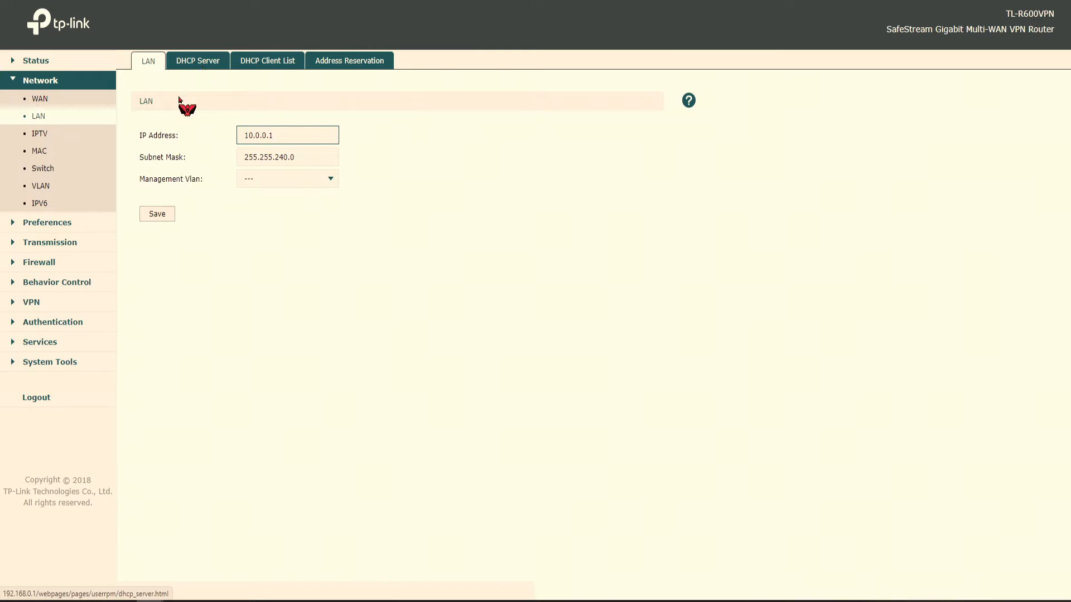
left_click_drag(142, 136, 291, 130)
left_click(291, 134)
left_click_drag(144, 158, 239, 158)
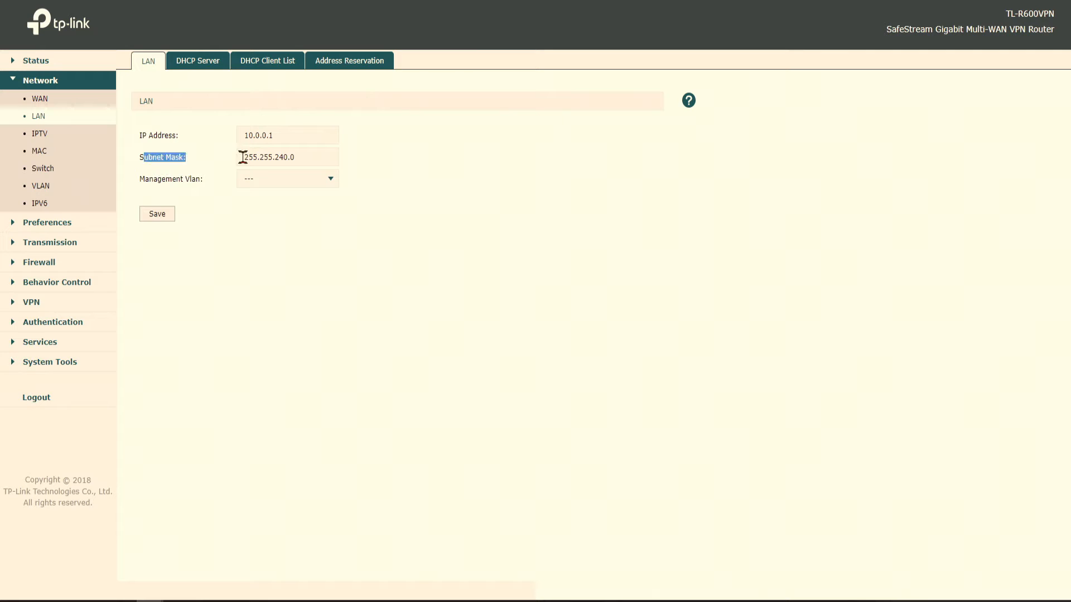
left_click(169, 179)
left_click_drag(139, 179, 201, 183)
left_click(142, 178)
left_click(330, 180)
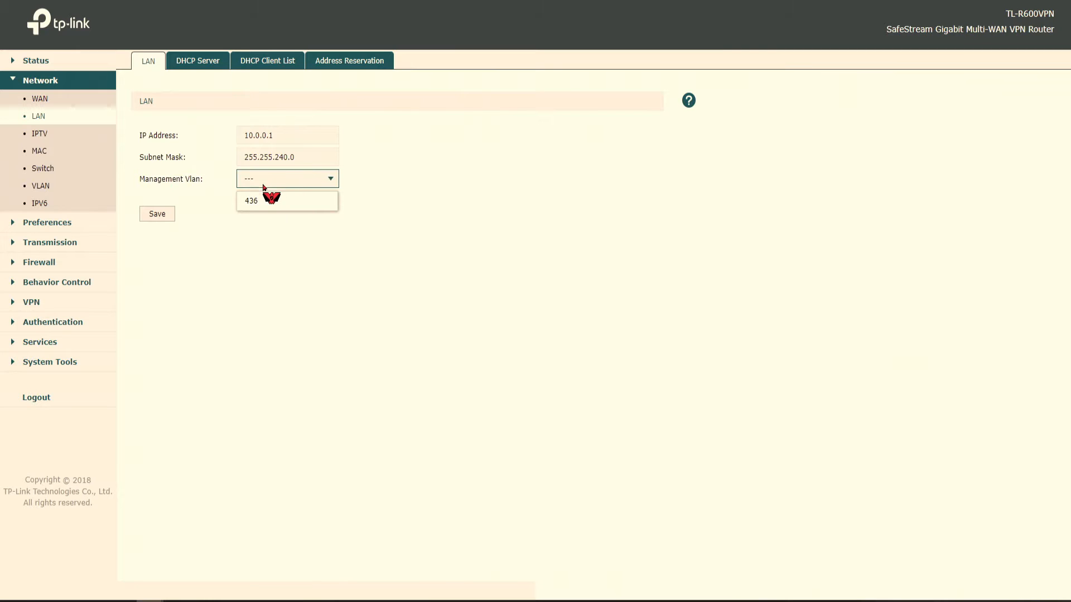
left_click(261, 197)
Check the DHCP server settings and return to the LAN settings.
left_click(207, 62)
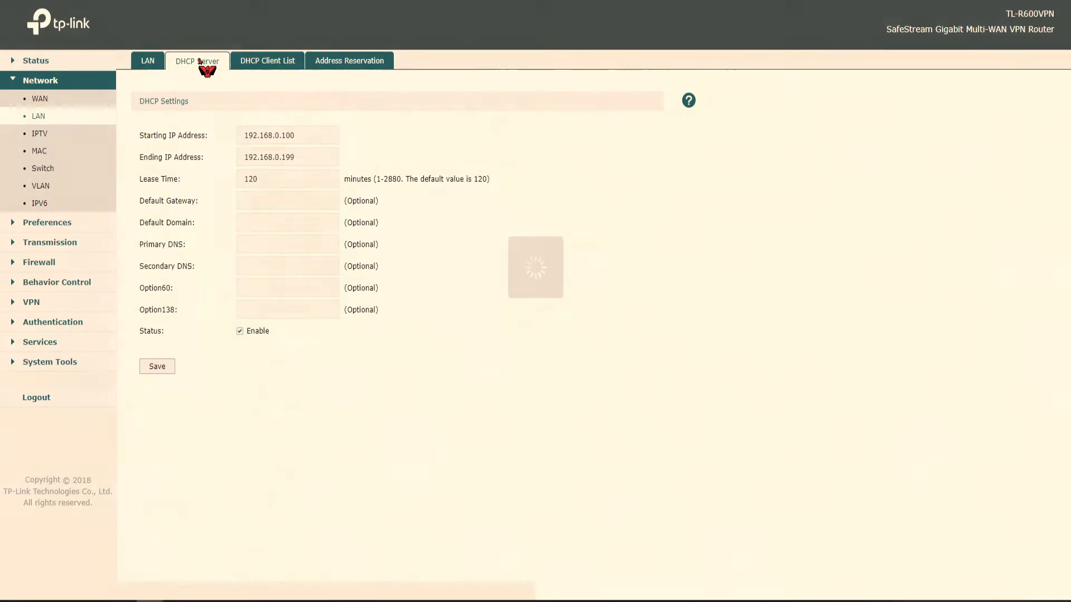
left_click(144, 63)
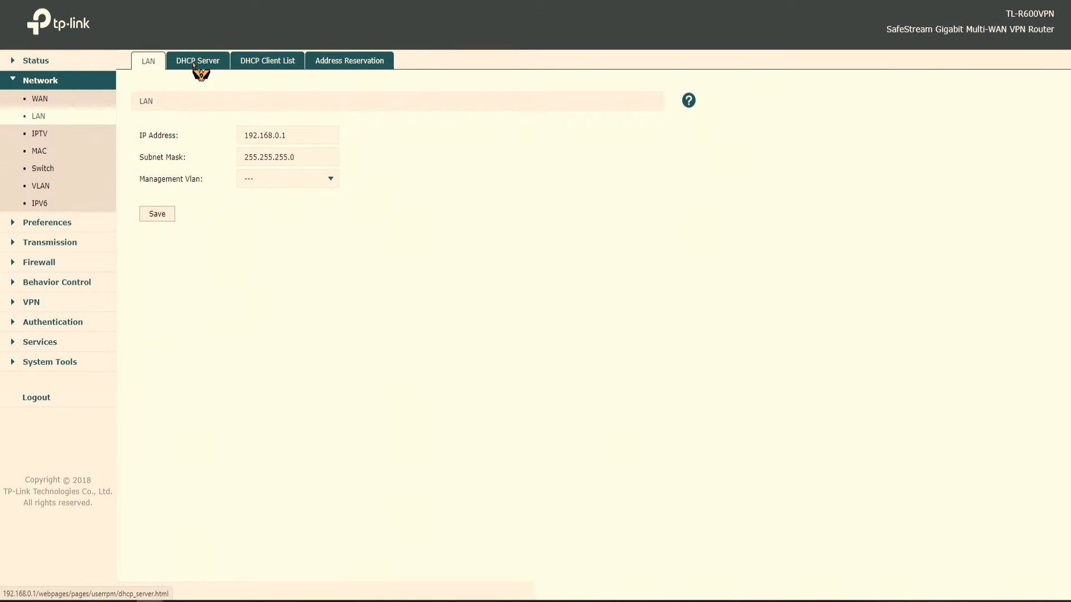
left_click(193, 62)
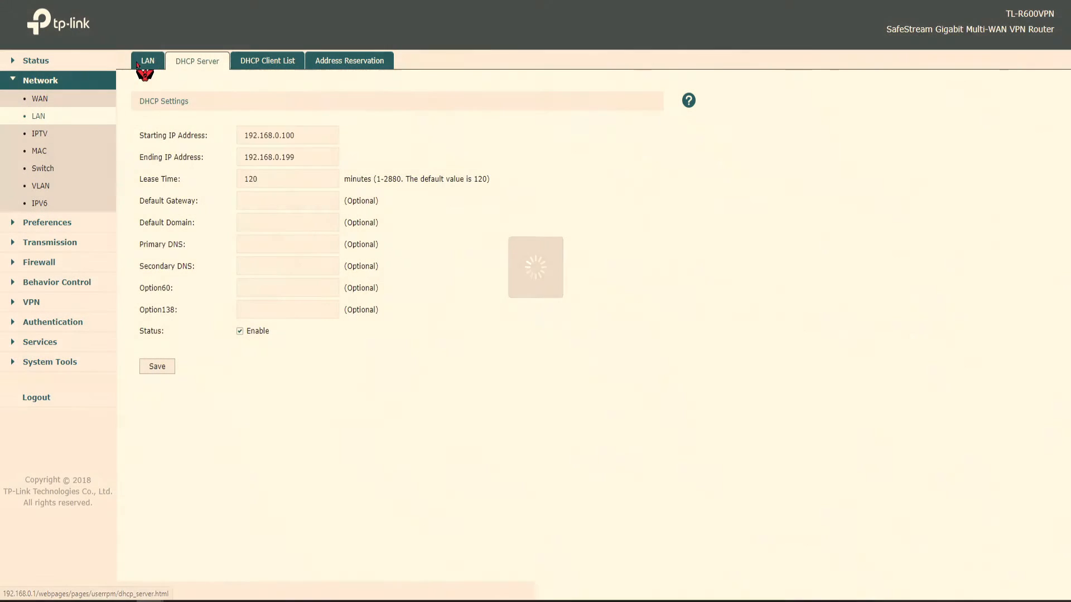
left_click(139, 63)
Set the LAN IP address to 10.0.0.1, subnet mask to 255.255.240.0 and management VLAN to 436, and save with confirmation.
double_click(297, 136)
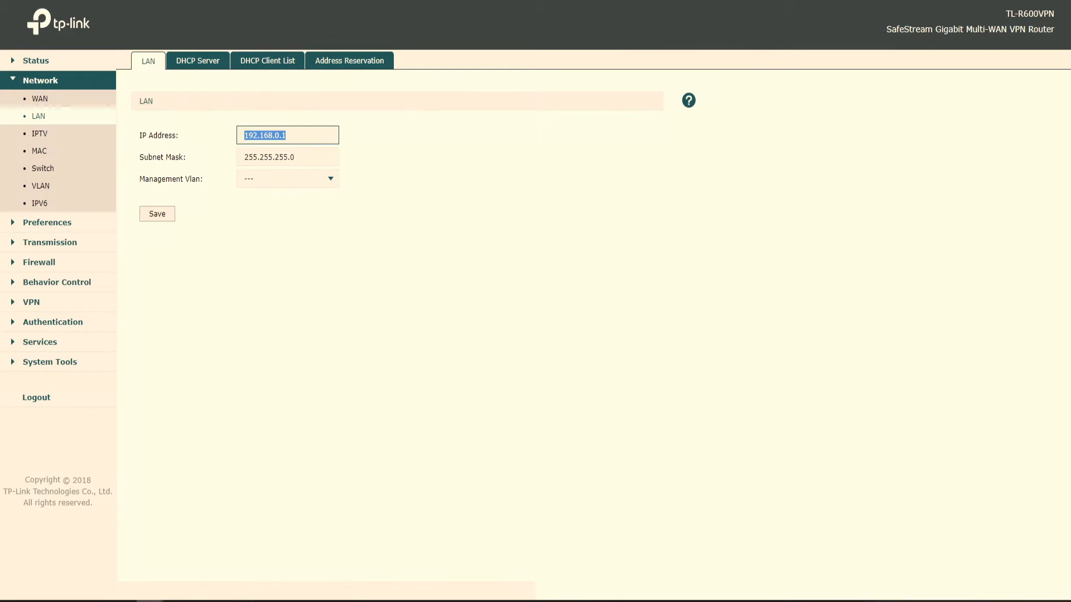
type("10.0.0")
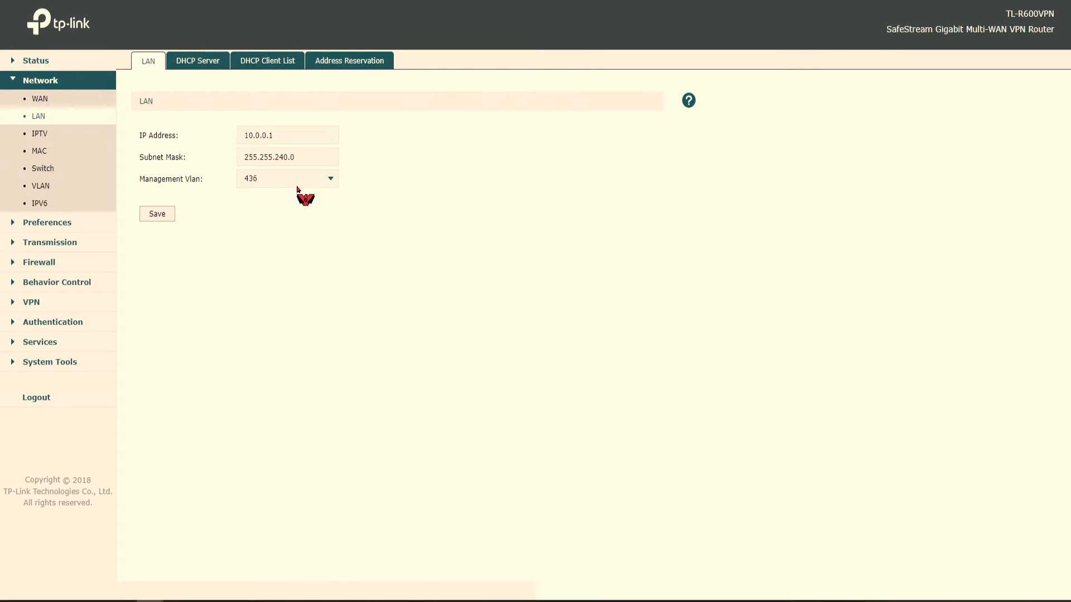
left_click(306, 133)
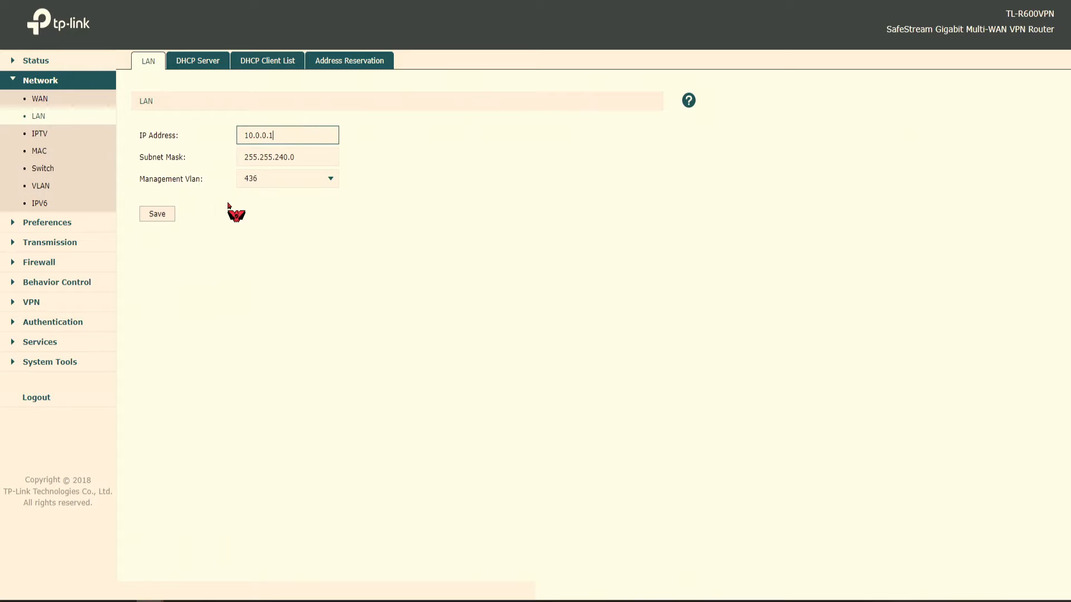
left_click(161, 214)
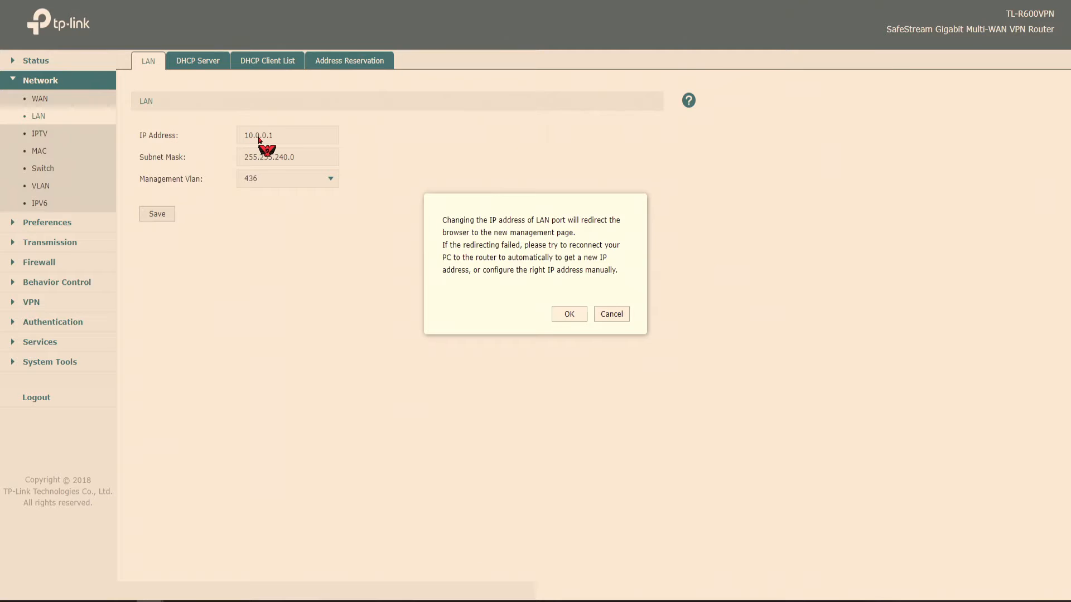
left_click(569, 314)
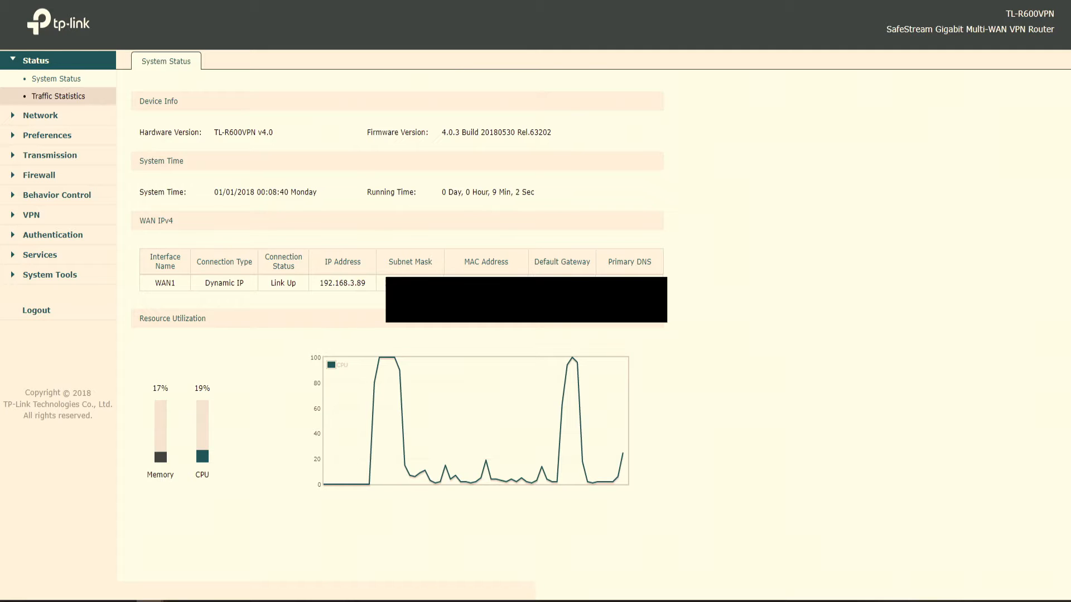
Check the Ethernet 7 connection status and look through the router's Firewall, Behavior Control and VPN sections.
left_click_drag(405, 106, 757, 80)
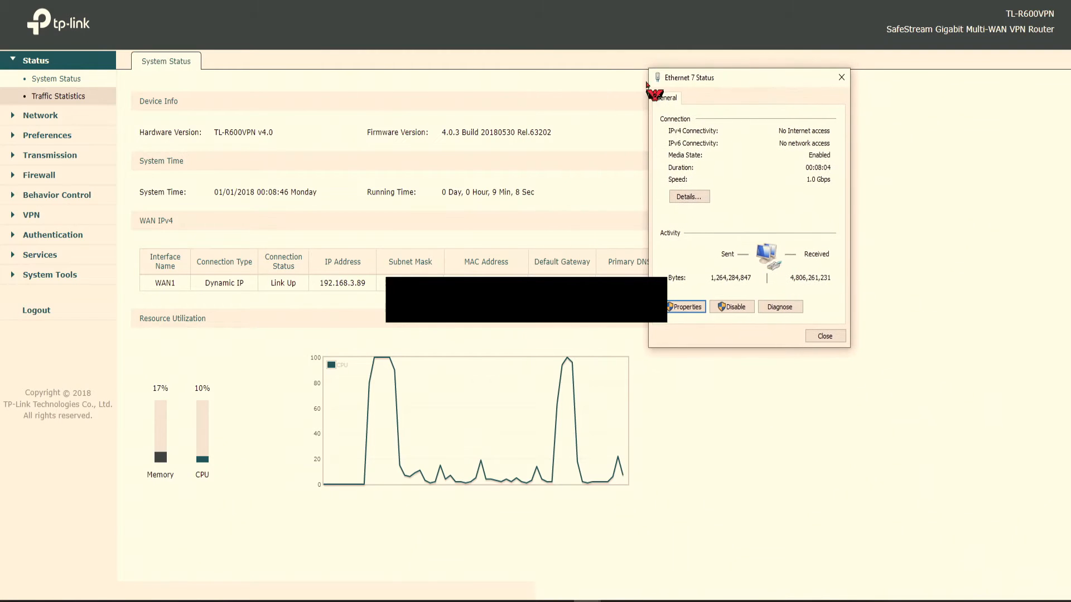
left_click(145, 0)
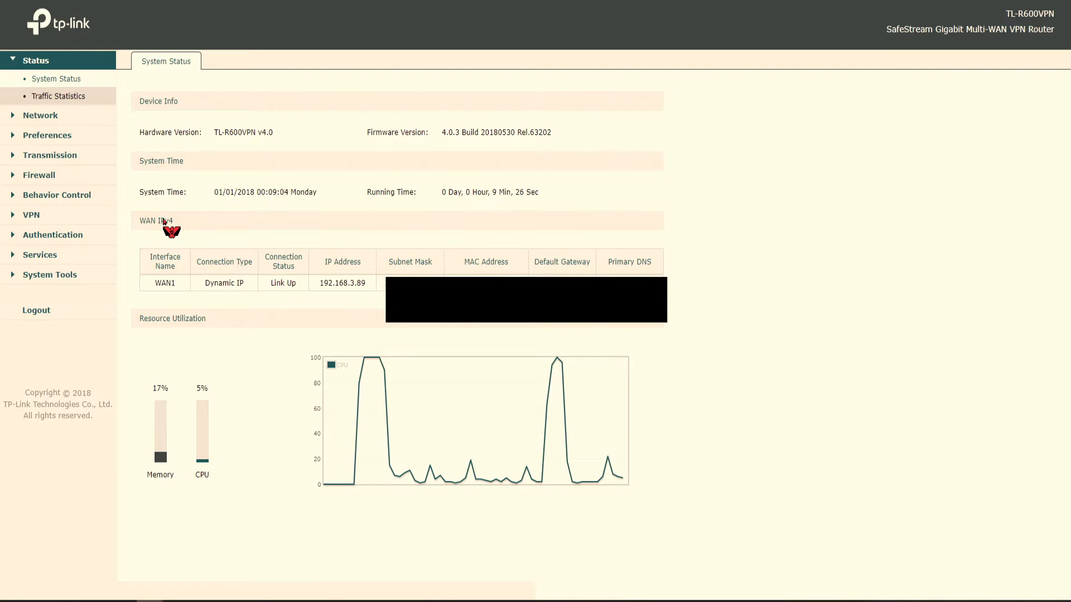
left_click(40, 175)
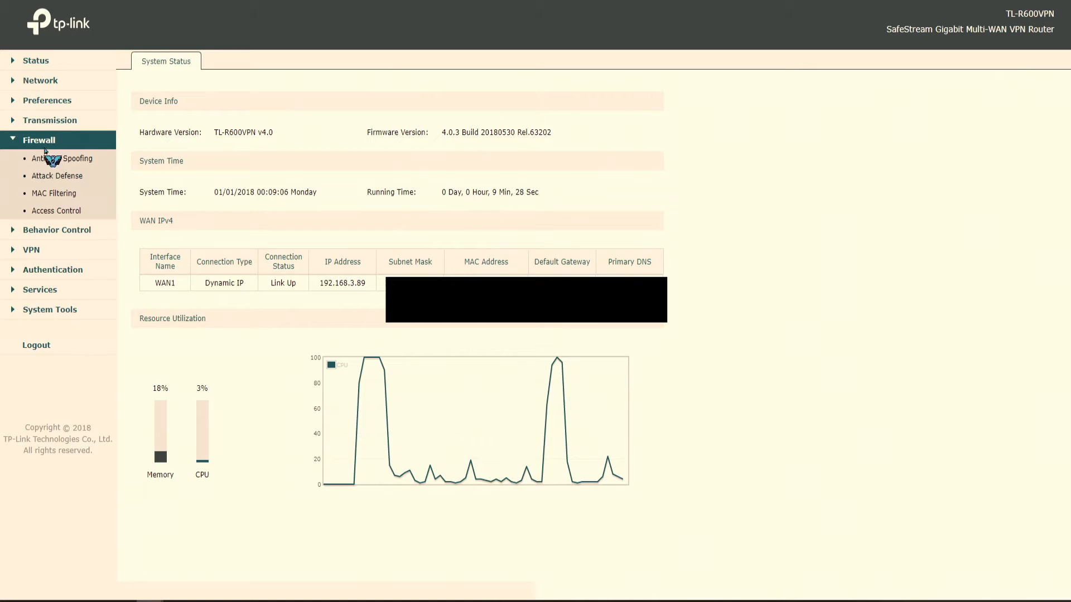
left_click(72, 231)
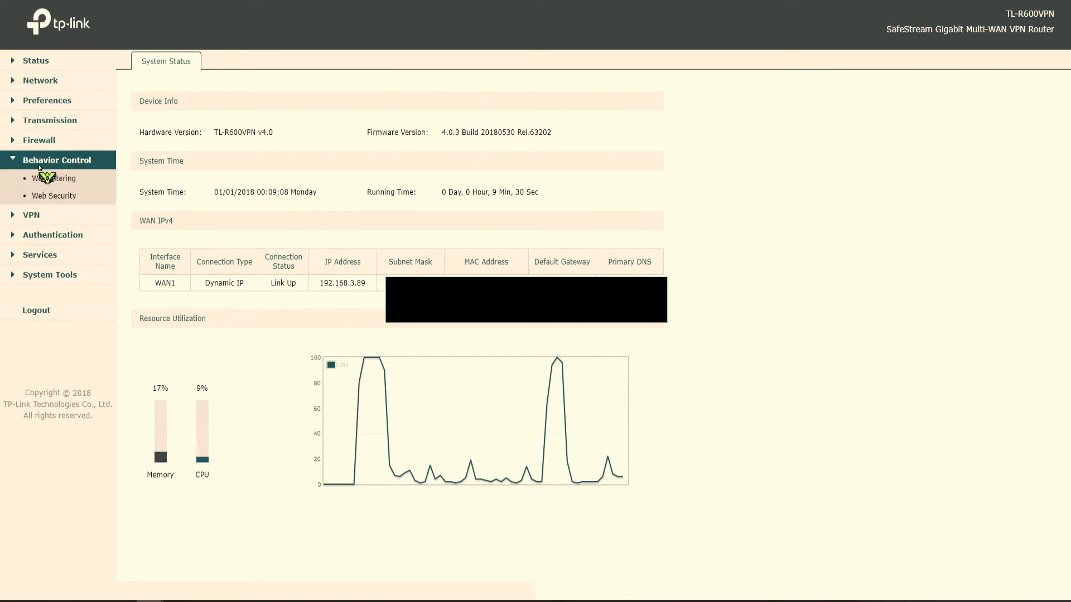
left_click(65, 218)
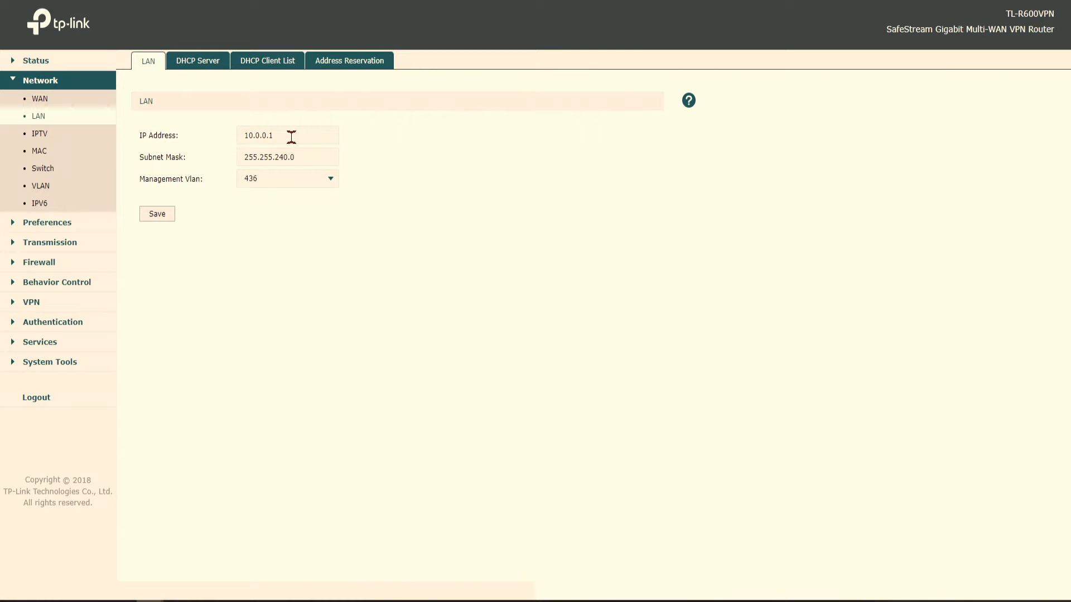
Review the LAN subnet mask and the DHCP server's starting and ending IP addresses.
left_click(313, 158)
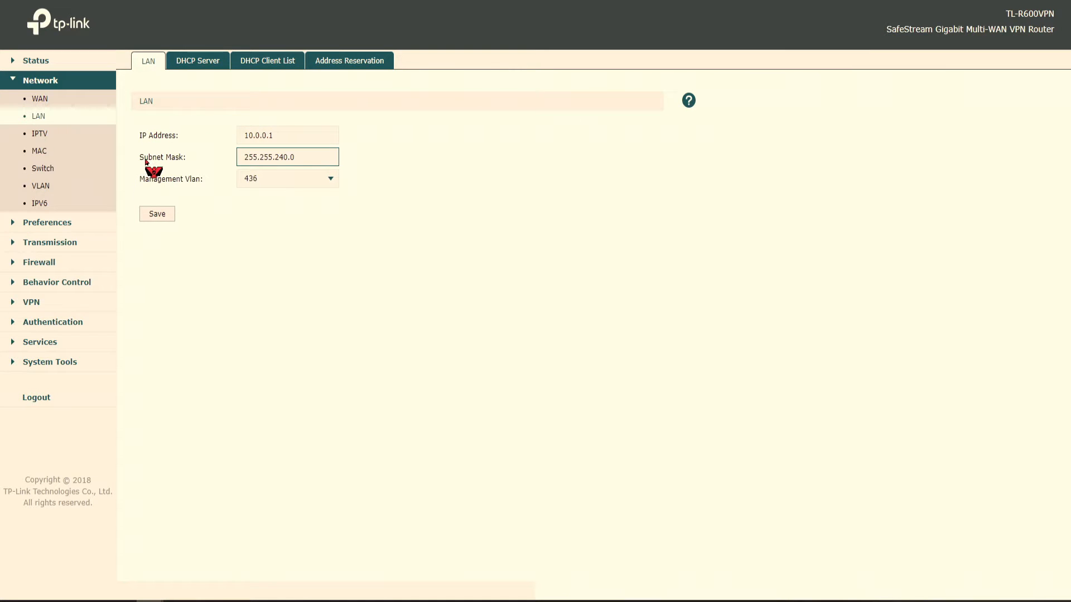
left_click(195, 64)
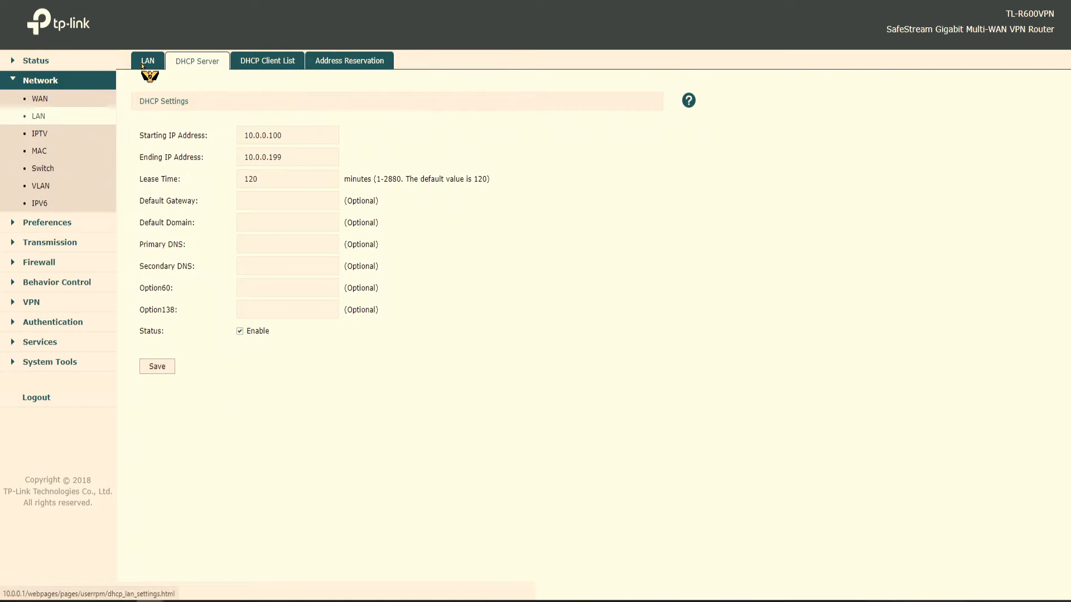
left_click(281, 158)
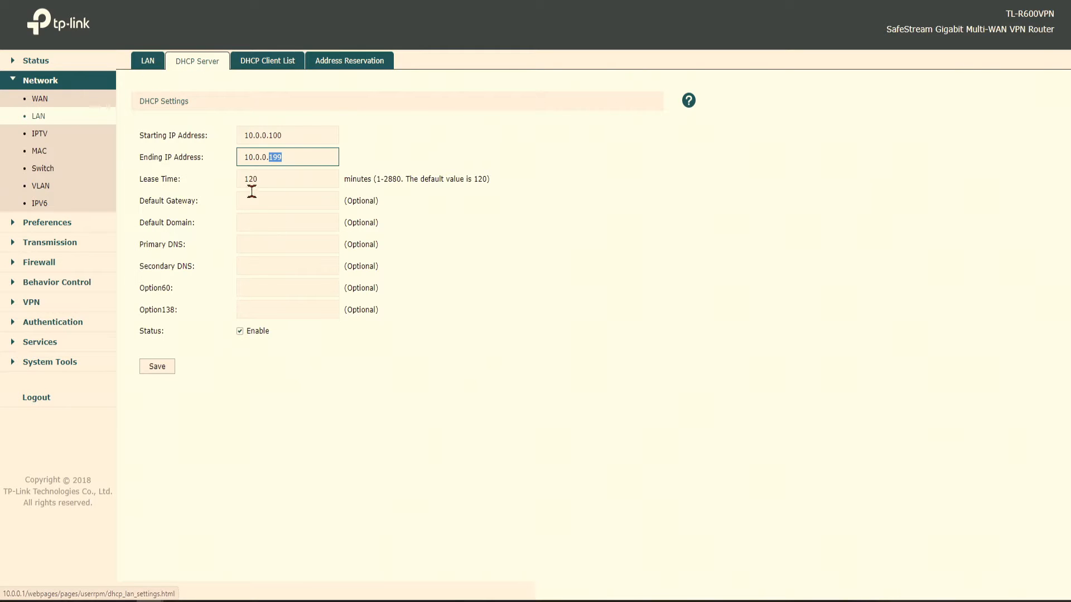
left_click(148, 61)
left_click(205, 61)
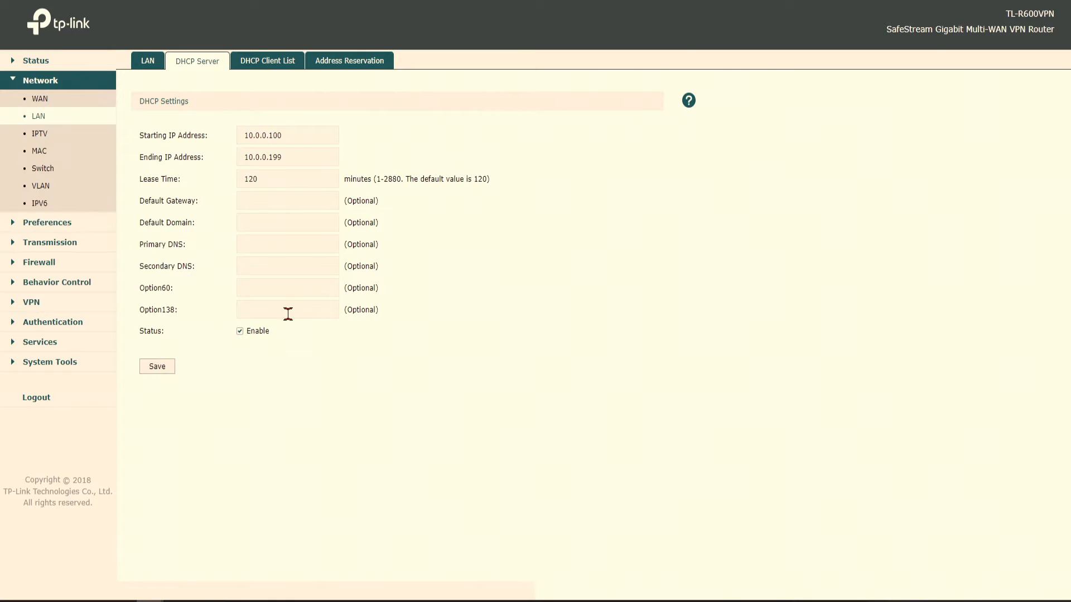
Examine the DHCP client list and the address reservation table, comparing them with the DHCP server range.
left_click(261, 63)
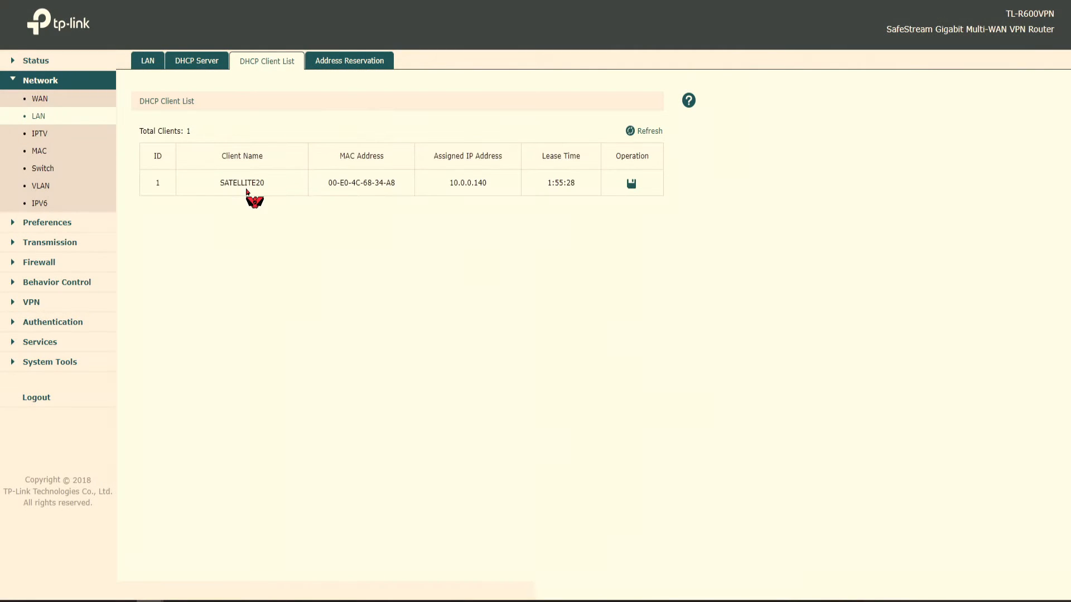
mouse_move(215, 182)
left_mouse_down()
mouse_move(281, 187)
mouse_move(220, 195)
mouse_move(301, 189)
mouse_move(217, 192)
left_mouse_up()
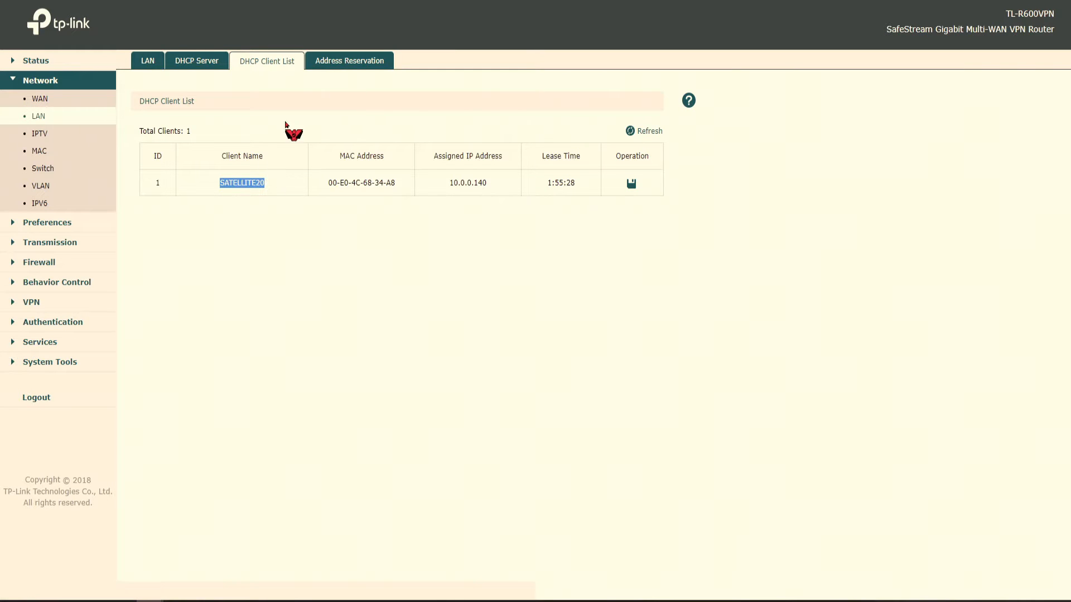
left_click(317, 67)
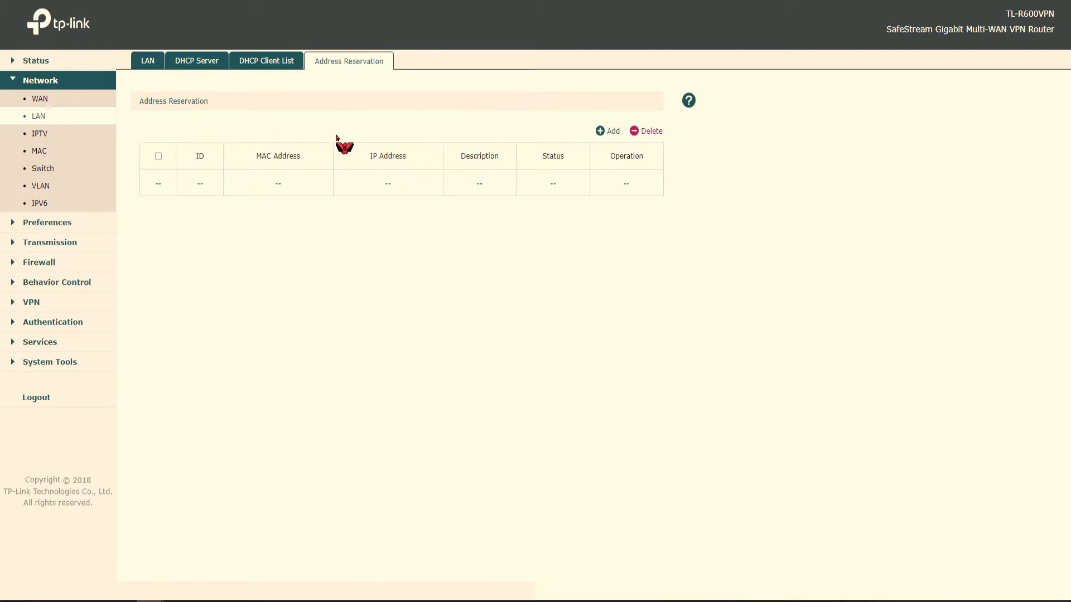
left_click(211, 63)
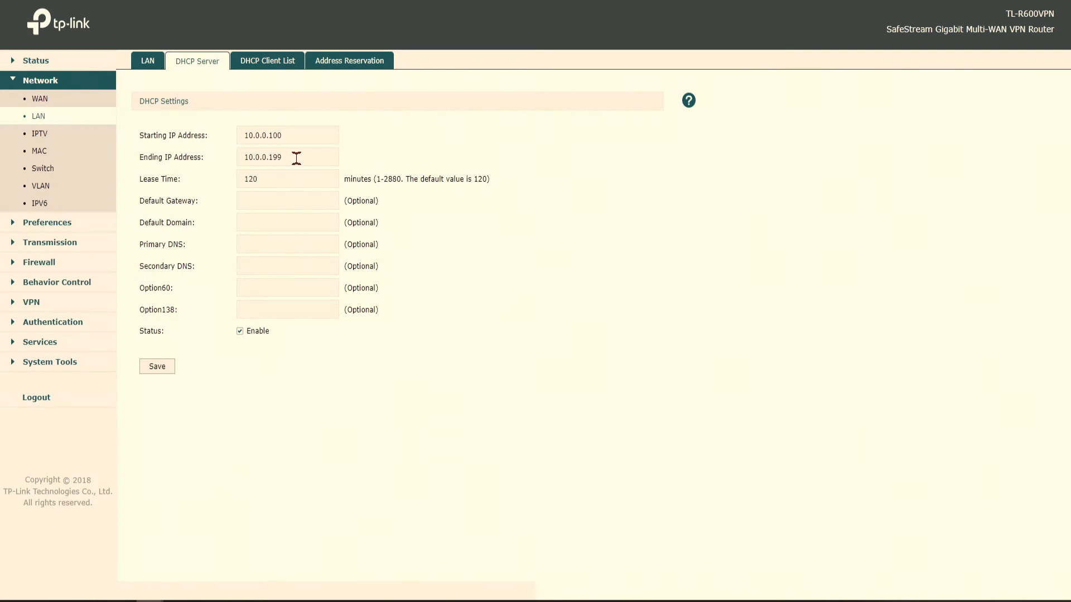
left_click(357, 65)
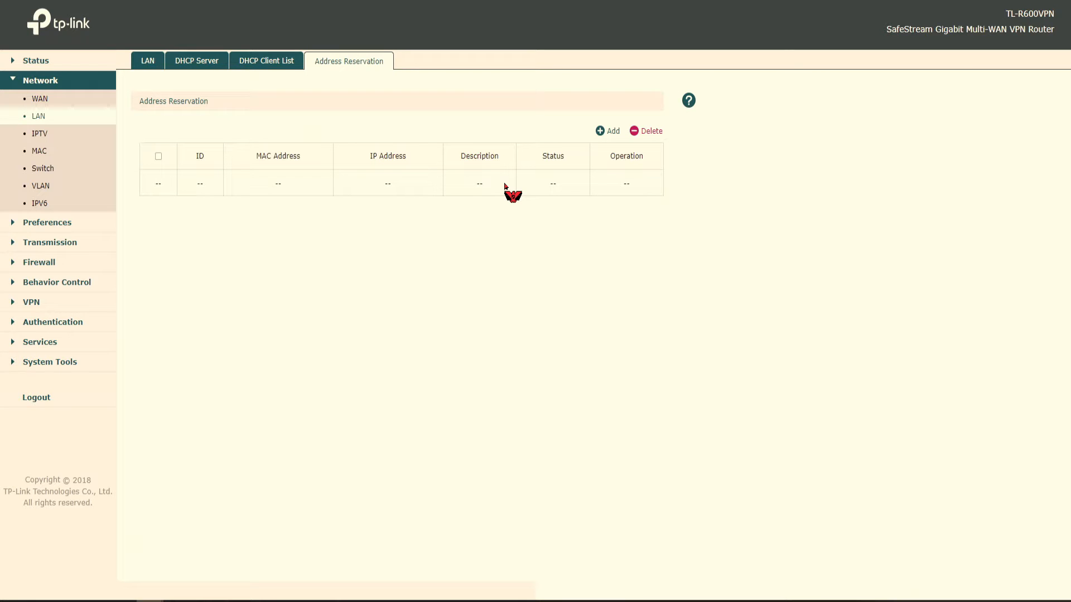
Look over the IPTV settings and read the MAC page's help on cloning the current PC's MAC.
left_click(39, 134)
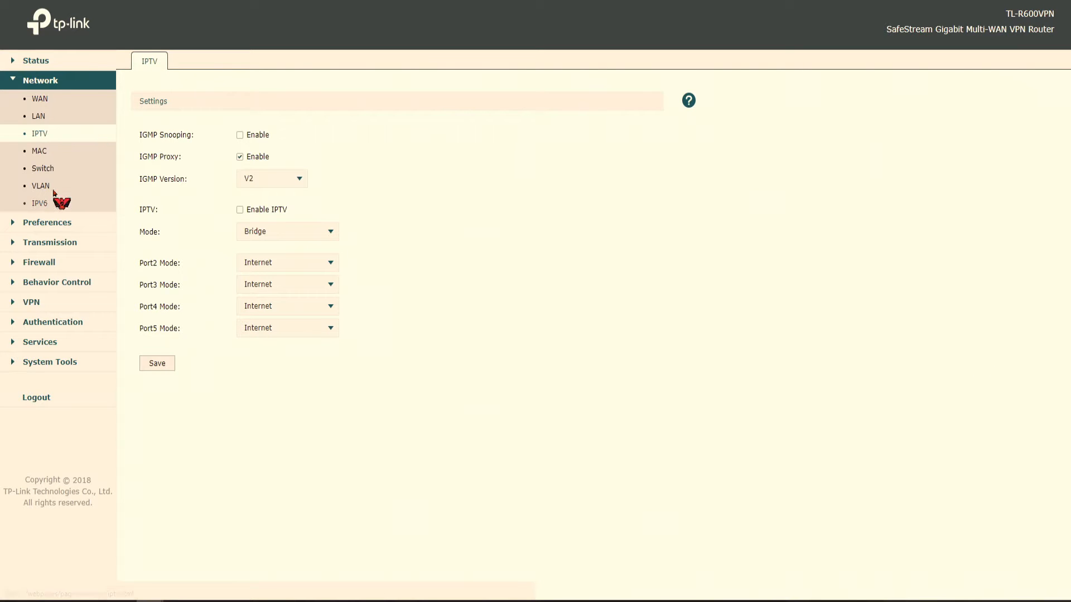
left_click(39, 151)
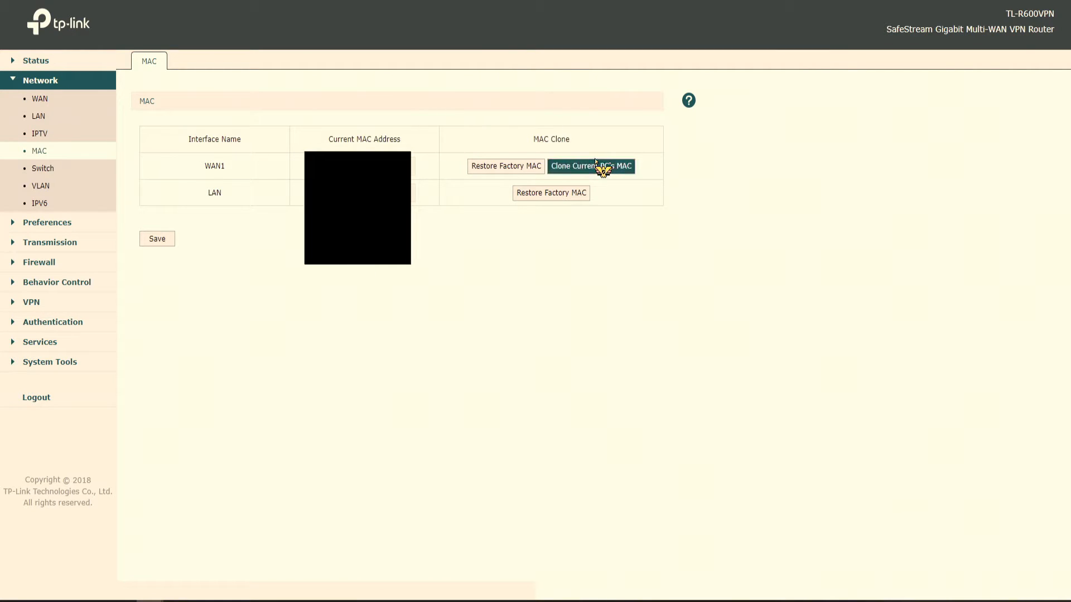
left_click(688, 102)
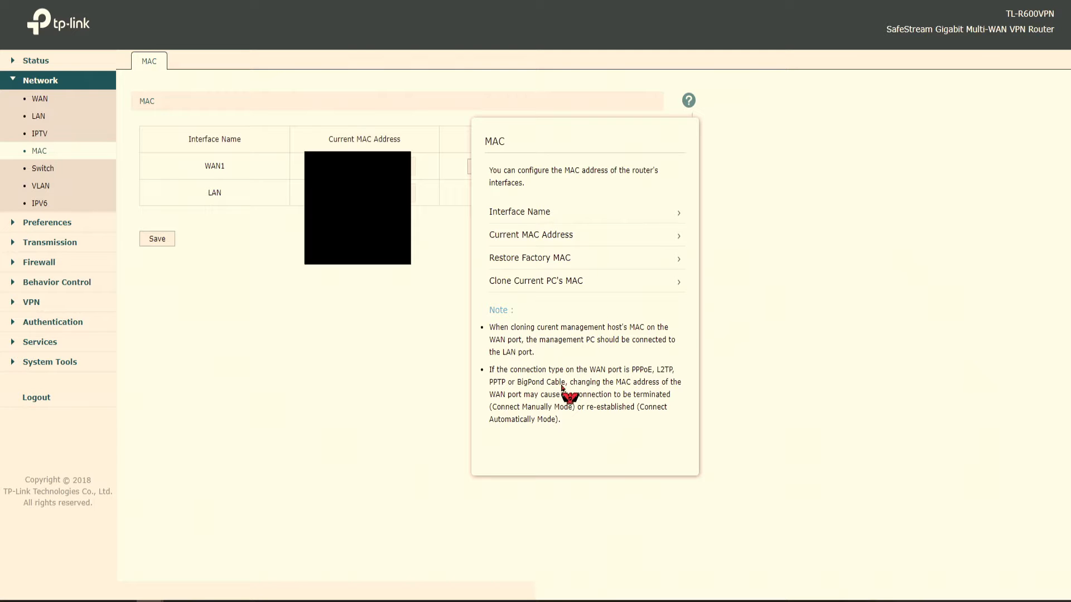
left_click(535, 283)
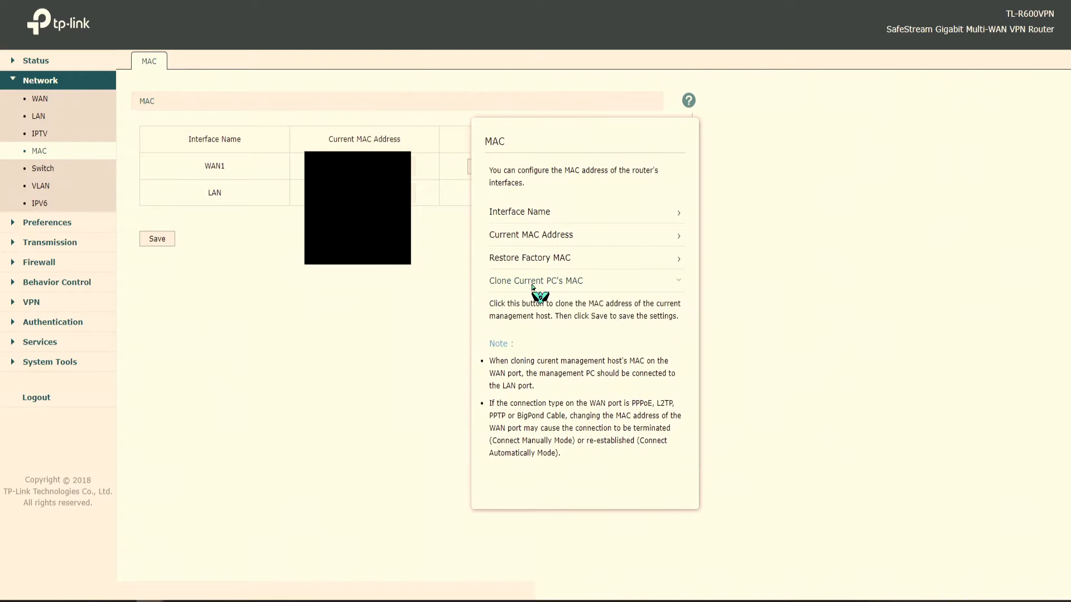
left_click(690, 101)
left_click_drag(206, 178, 240, 174)
In the switch's mirror settings, enable port mirroring, toggle Port2 and Port4 as mirrored ports, and save.
left_click(43, 168)
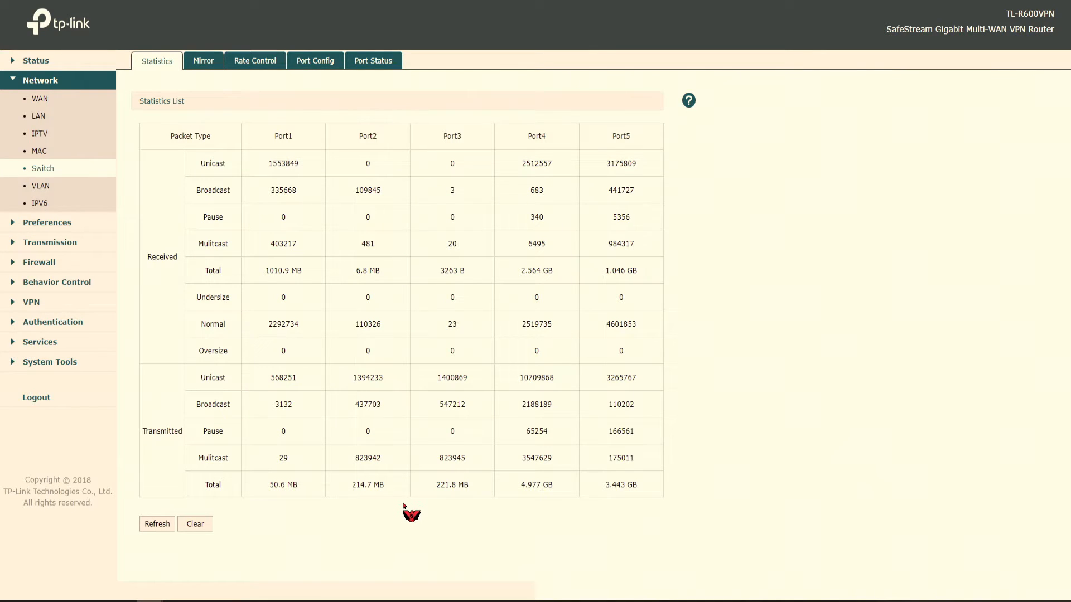
left_click(203, 59)
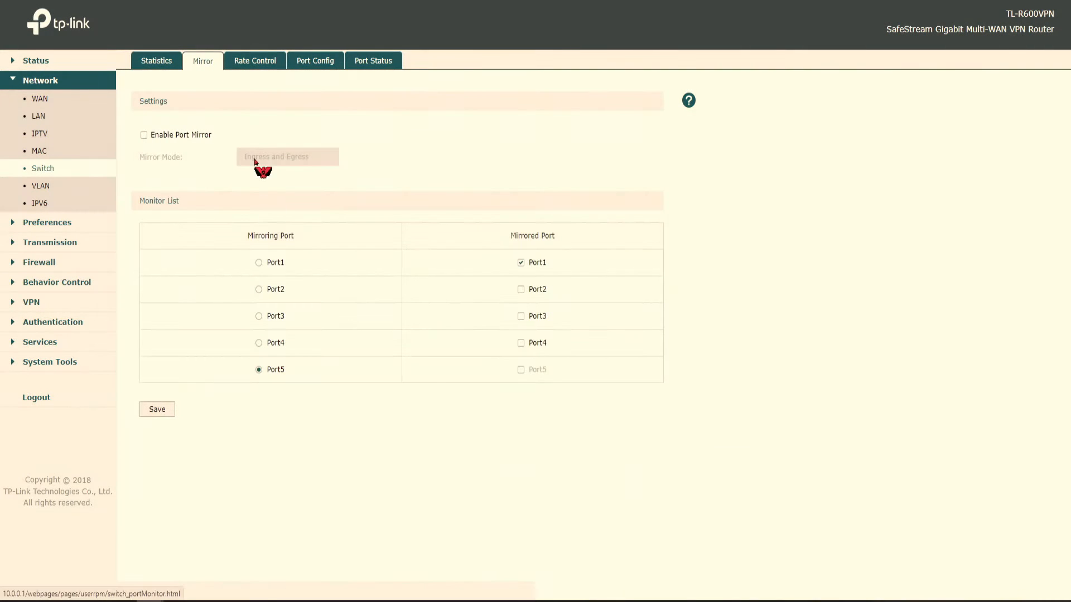
left_click(194, 138)
left_click(277, 159)
left_click(283, 159)
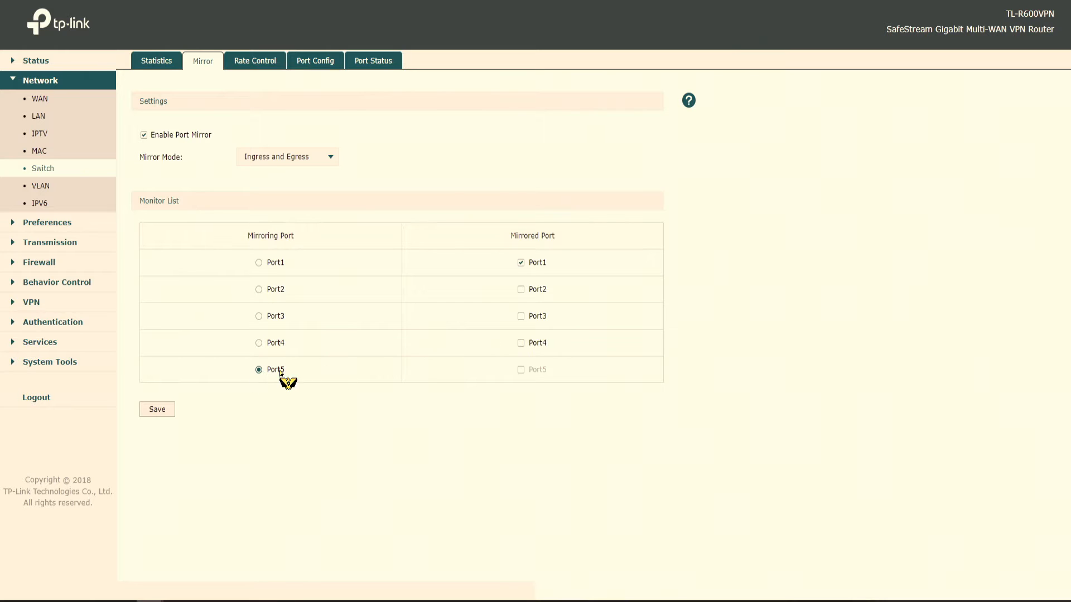
left_click(522, 289)
left_click(522, 343)
left_click(163, 411)
Examine the switch's rate control settings, including the ingress frame types and the ingress and egress rates per port.
left_click(253, 65)
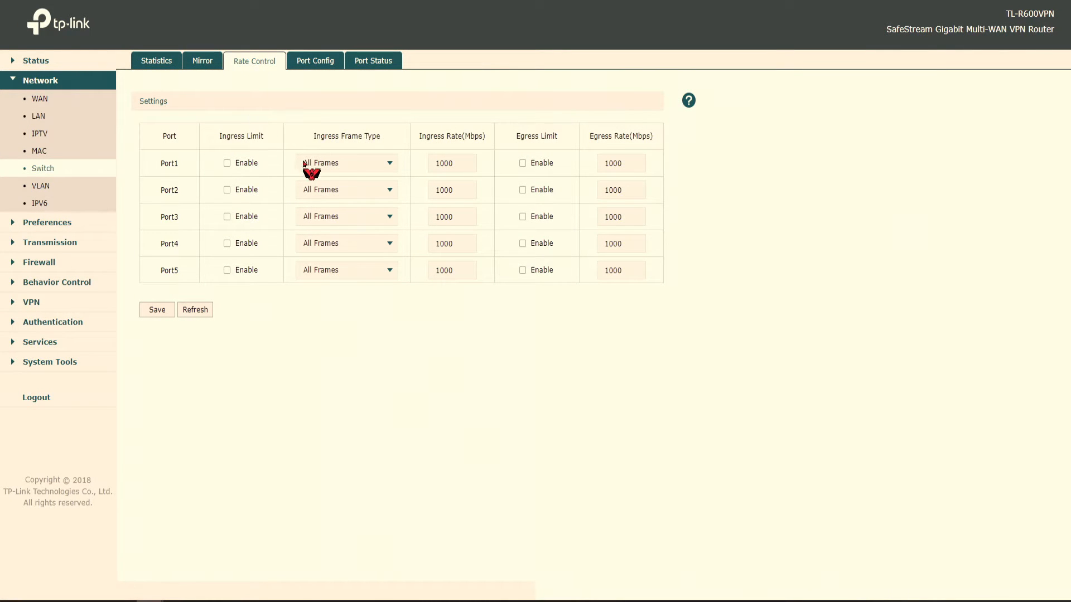
left_click(334, 163)
left_click(344, 163)
left_click(384, 191)
left_click(355, 189)
left_click(689, 101)
left_click_drag(464, 189, 435, 188)
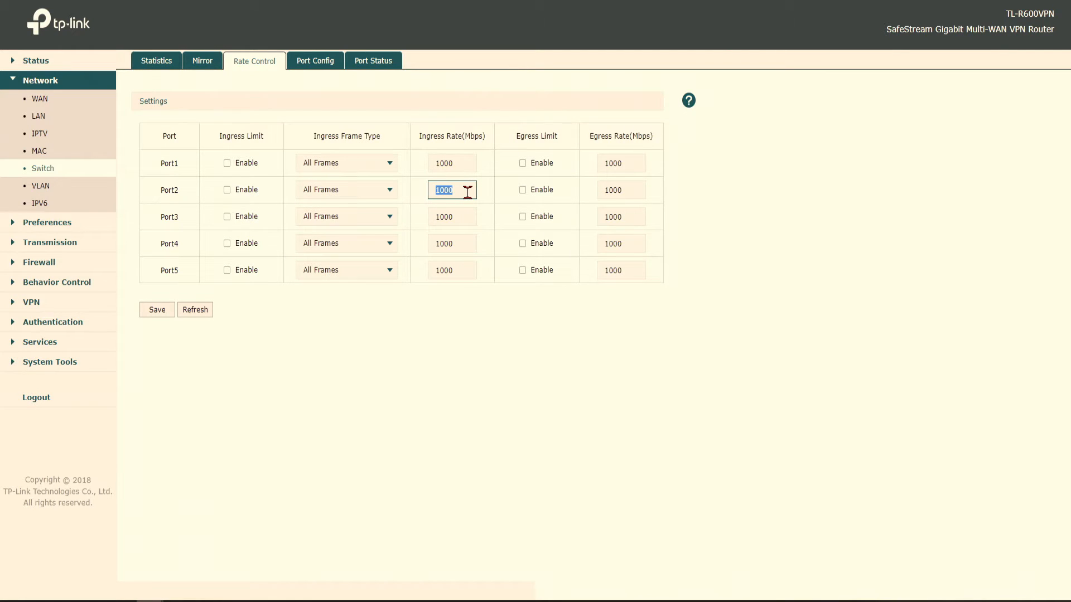
left_click_drag(460, 191, 420, 195)
left_click_drag(467, 166, 418, 162)
left_click_drag(648, 157, 419, 222)
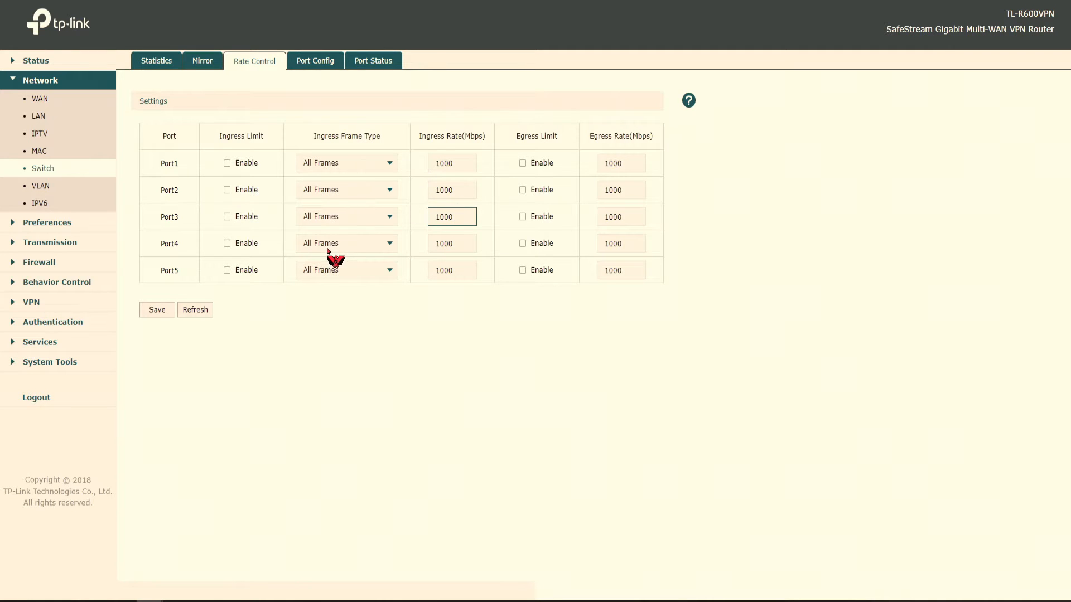
left_click(338, 190)
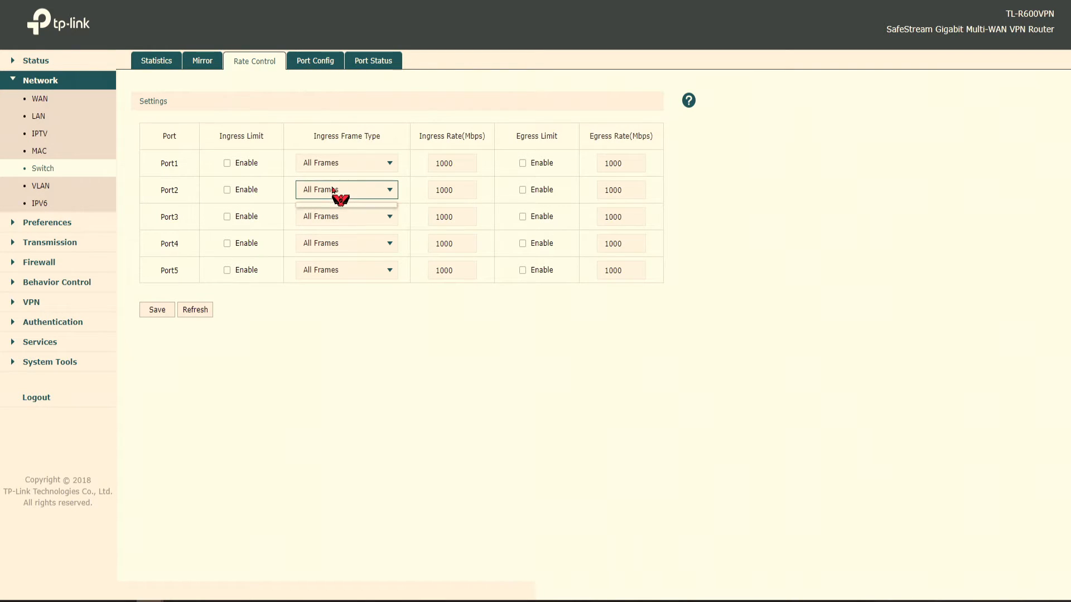
Review the switch's port configuration, checking Port1's negotiation modes and the help on flow control.
left_click(318, 62)
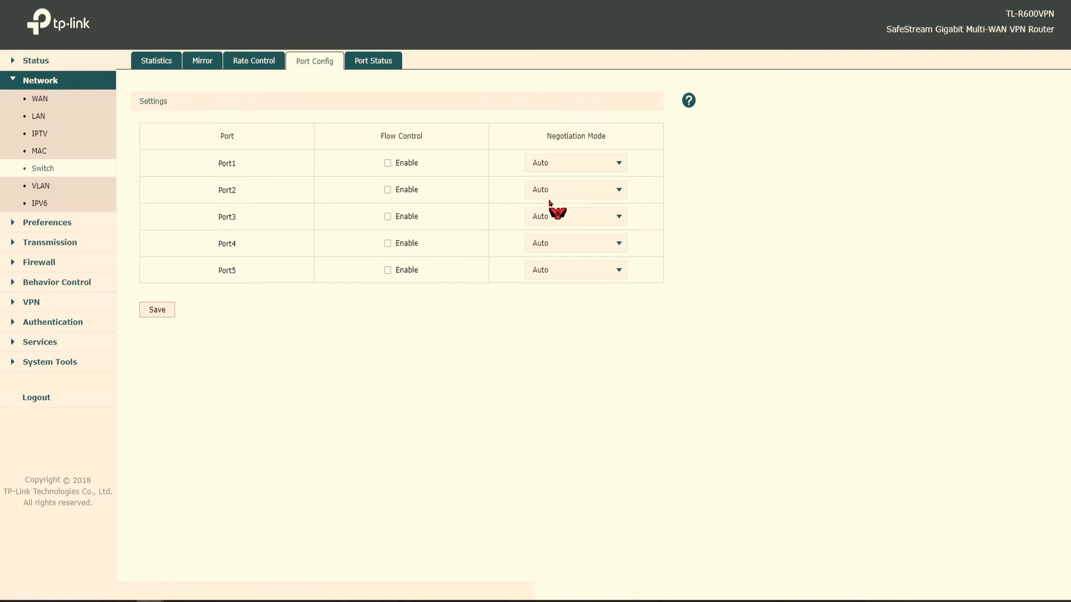
left_click(570, 164)
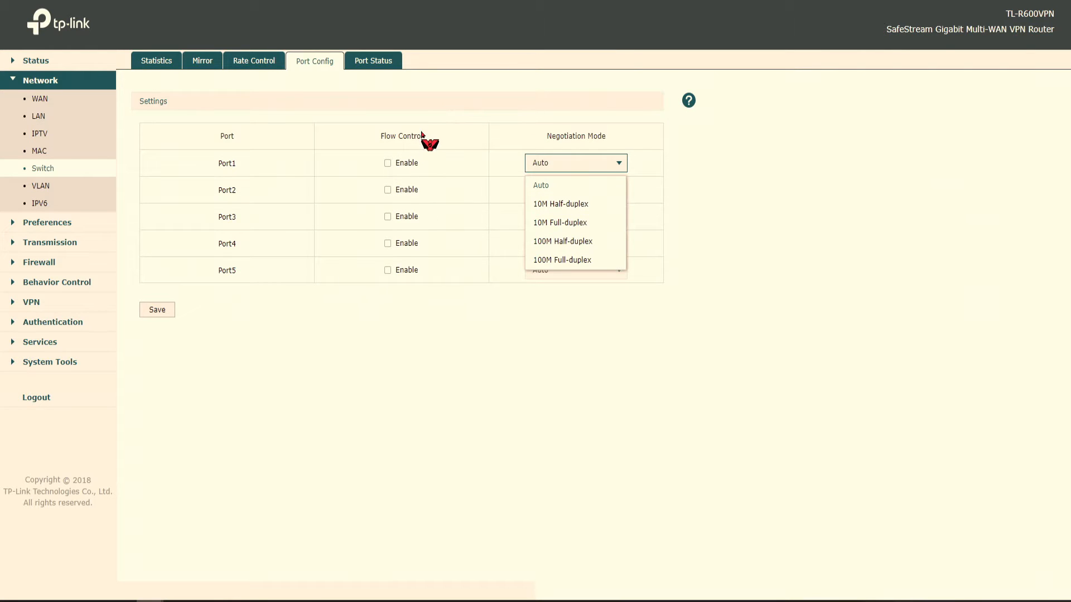
left_click(473, 125)
left_click(689, 100)
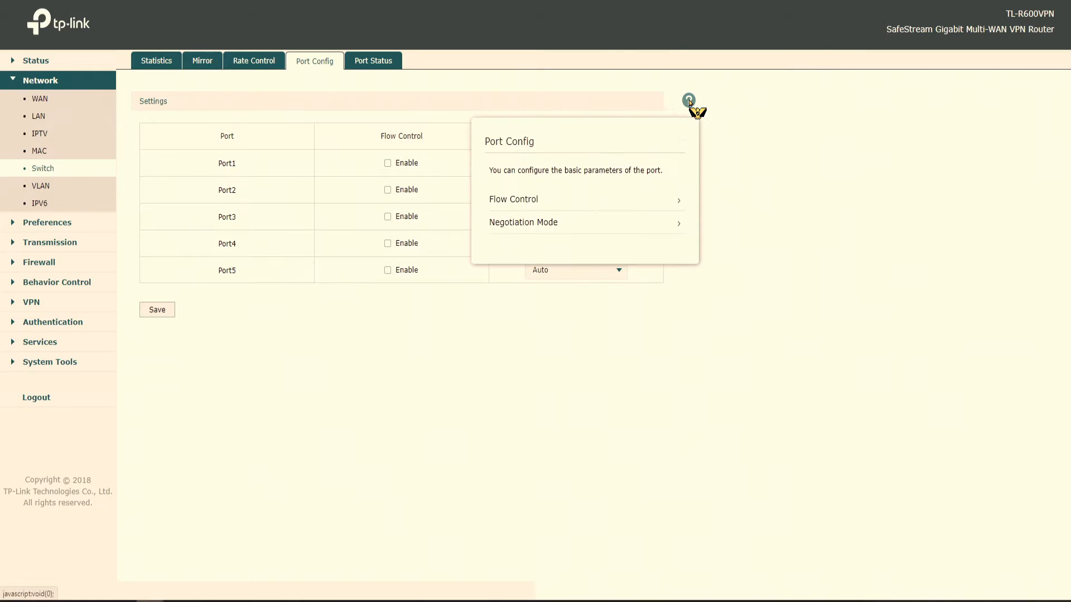
left_click(549, 200)
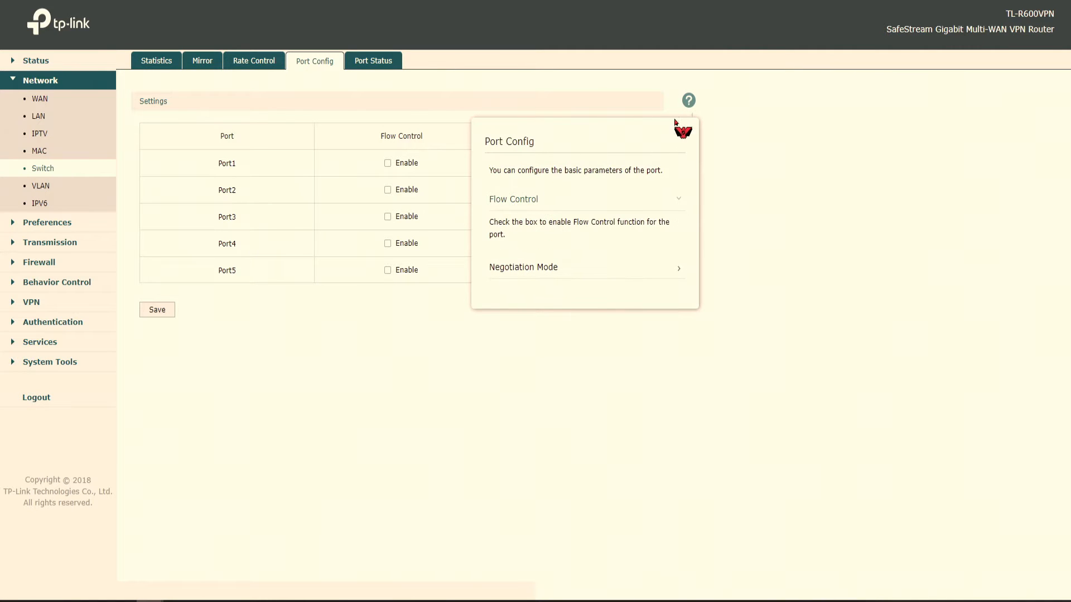
left_click(689, 100)
left_click_drag(382, 136, 430, 140)
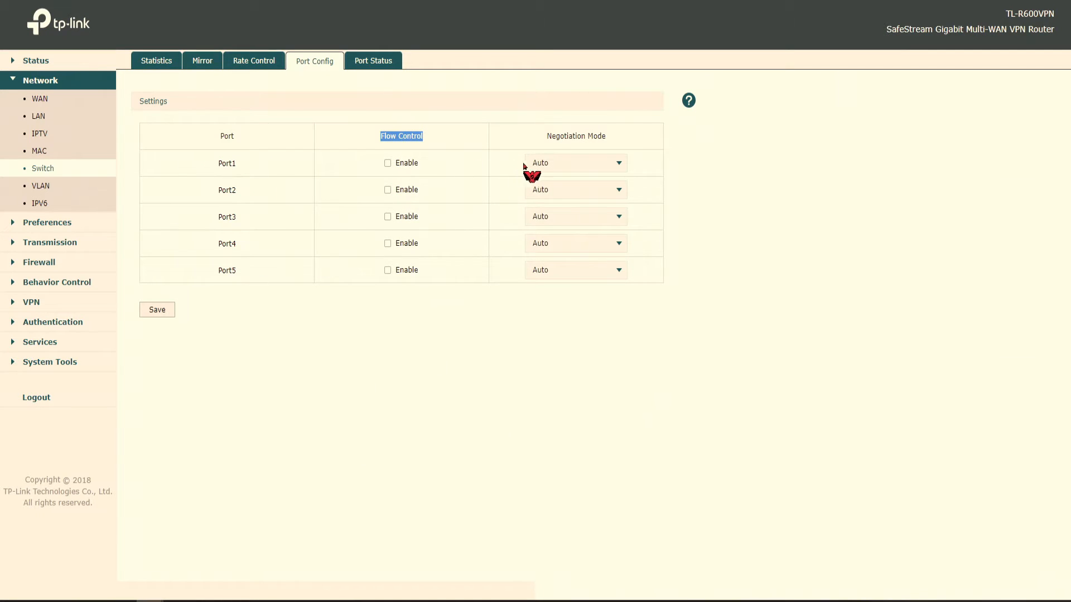
Open the VLAN list and examine the names and assigned ports of vlan336 and vlan436.
left_click(40, 186)
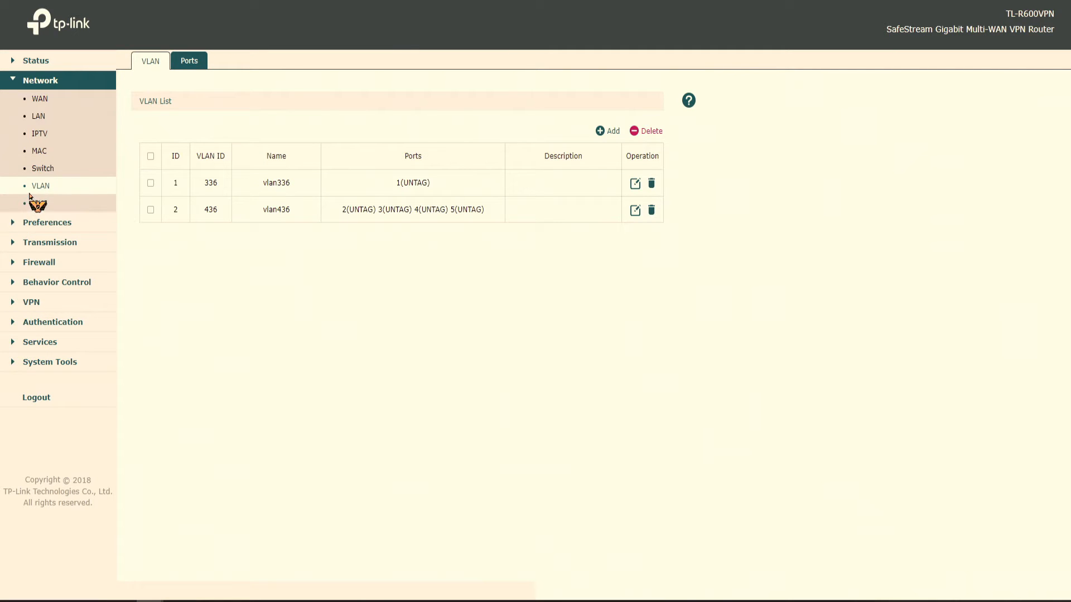
left_click_drag(306, 184, 258, 184)
left_click_drag(310, 211, 290, 184)
left_click_drag(443, 182, 399, 187)
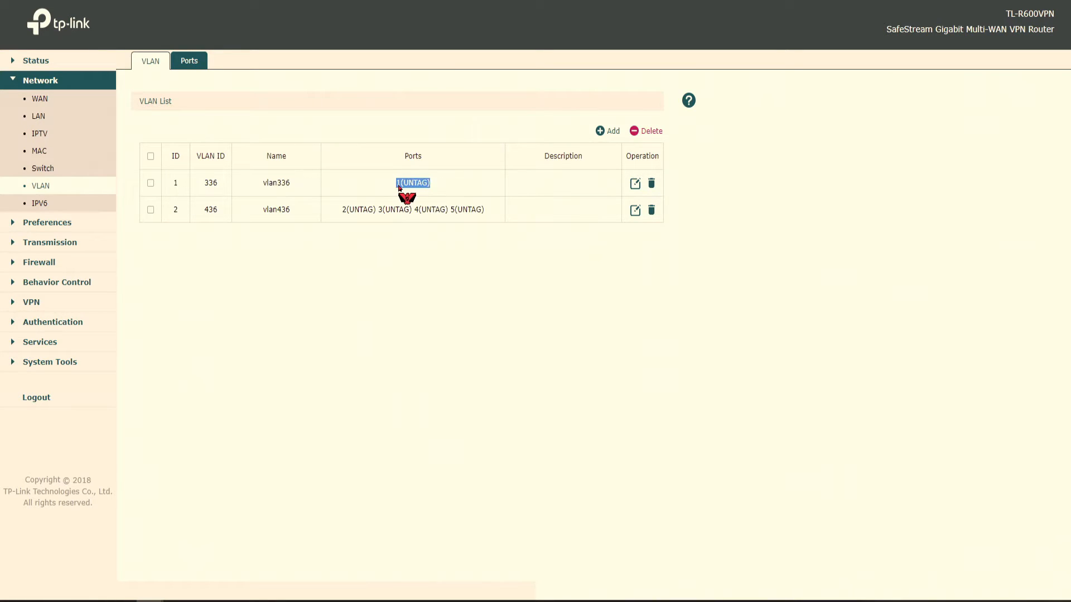
left_click_drag(307, 185, 266, 184)
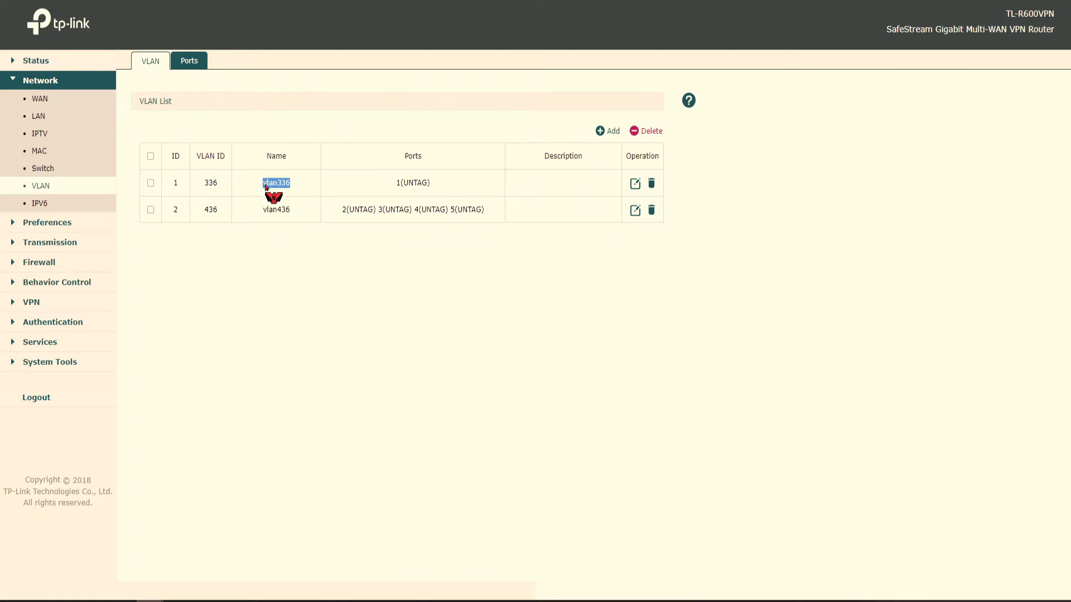
double_click(273, 211)
left_click_drag(290, 211, 280, 213)
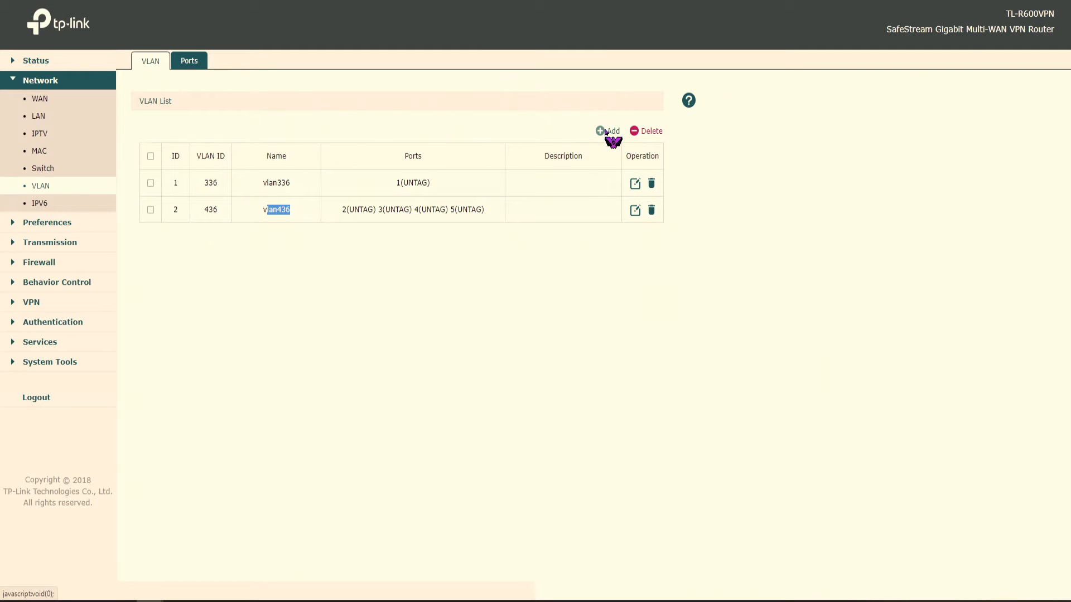
Open a blank VLAN entry, then review the port assignments of the servers, Fun, vlan336 and vlan436 VLANs.
left_click(606, 133)
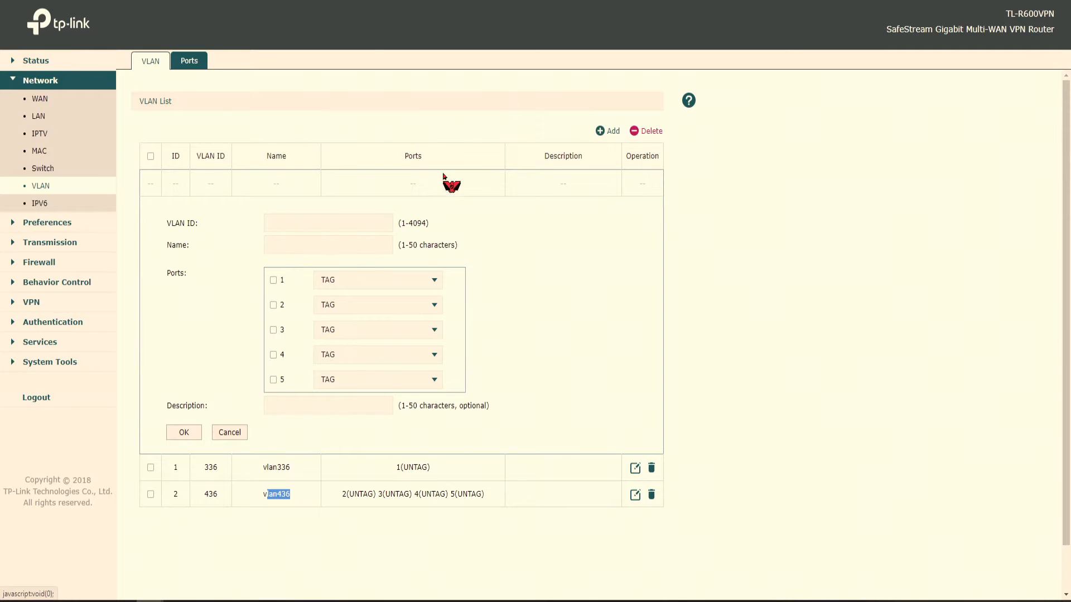
left_click(367, 223)
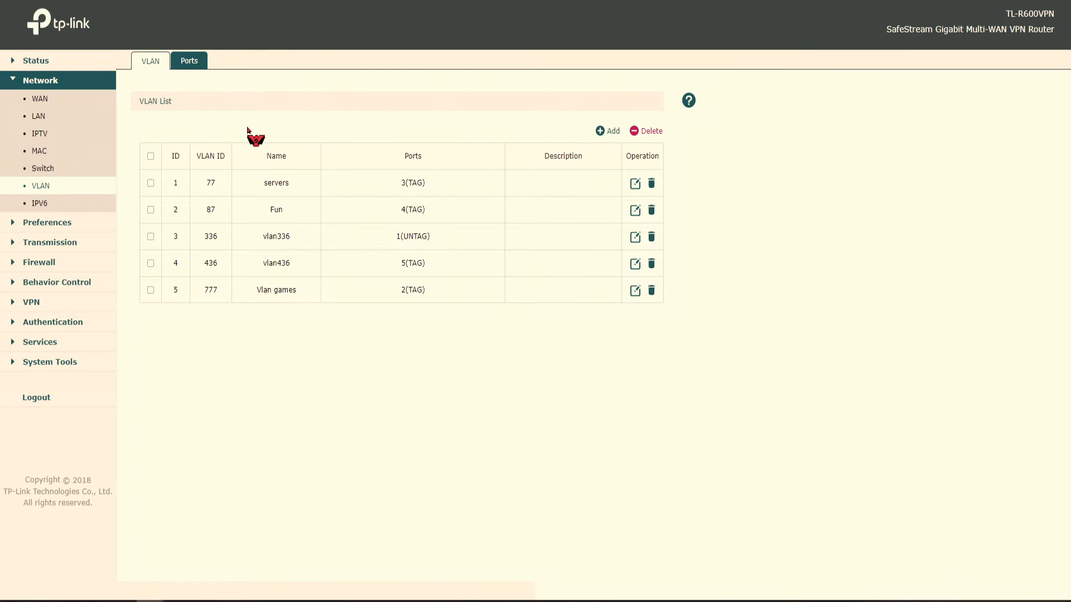
left_click_drag(464, 185, 383, 185)
left_click_drag(426, 218, 382, 217)
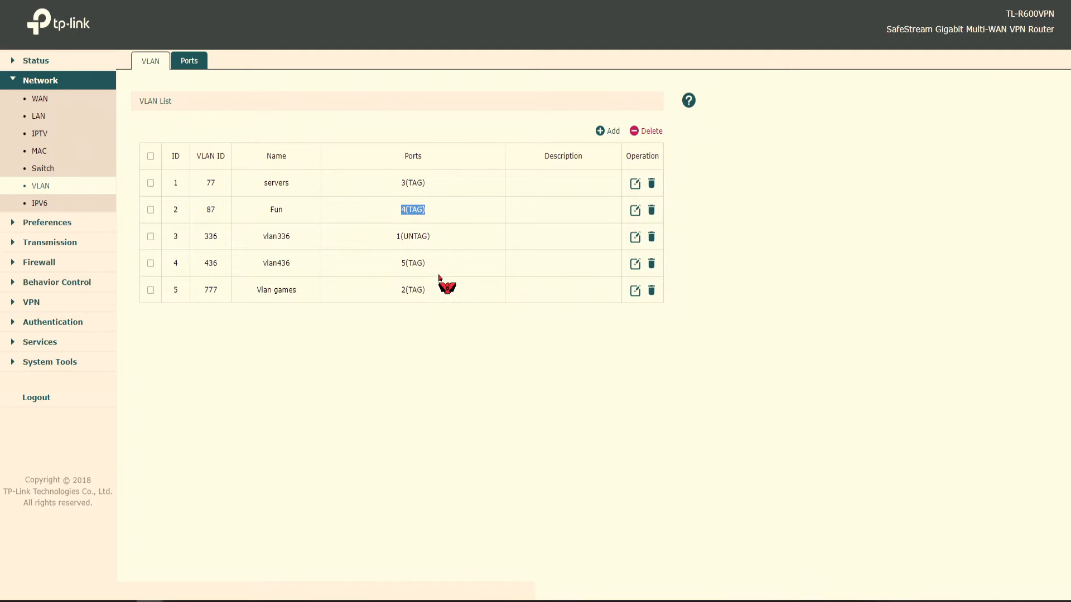
left_click_drag(430, 270, 394, 266)
left_click_drag(439, 226, 383, 231)
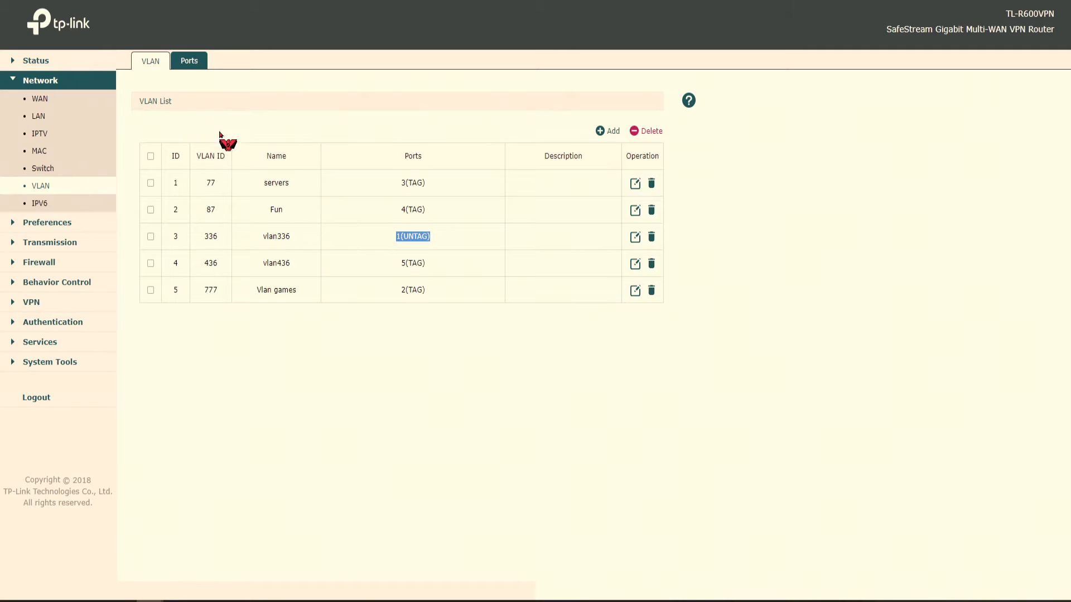
Open a new VLAN entry to examine its ID, name and port tagging fields, then cancel it.
left_click(607, 132)
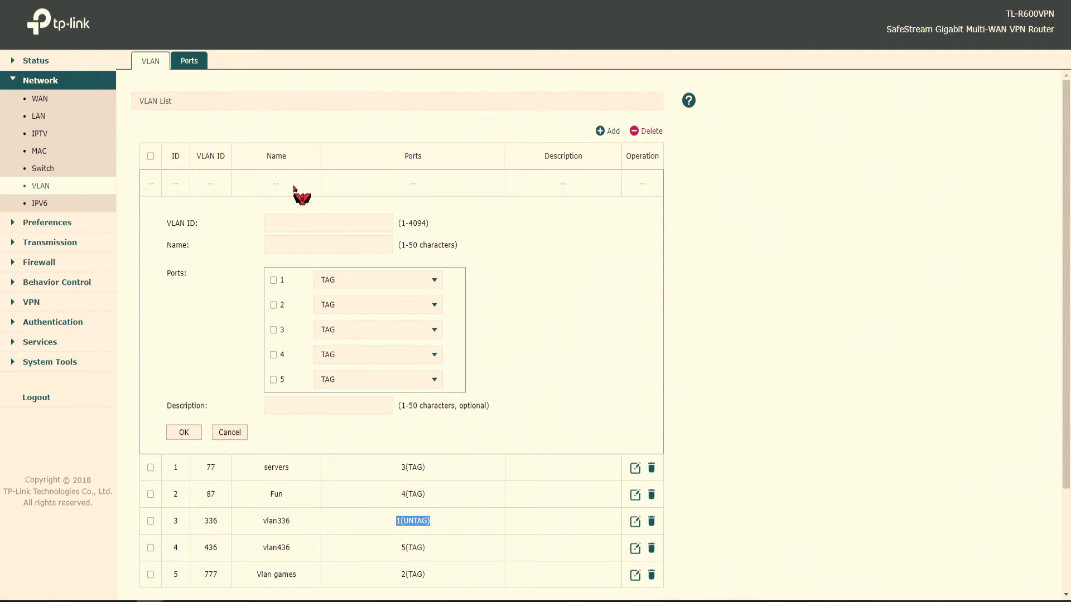
scroll(345, 184, "down", 1)
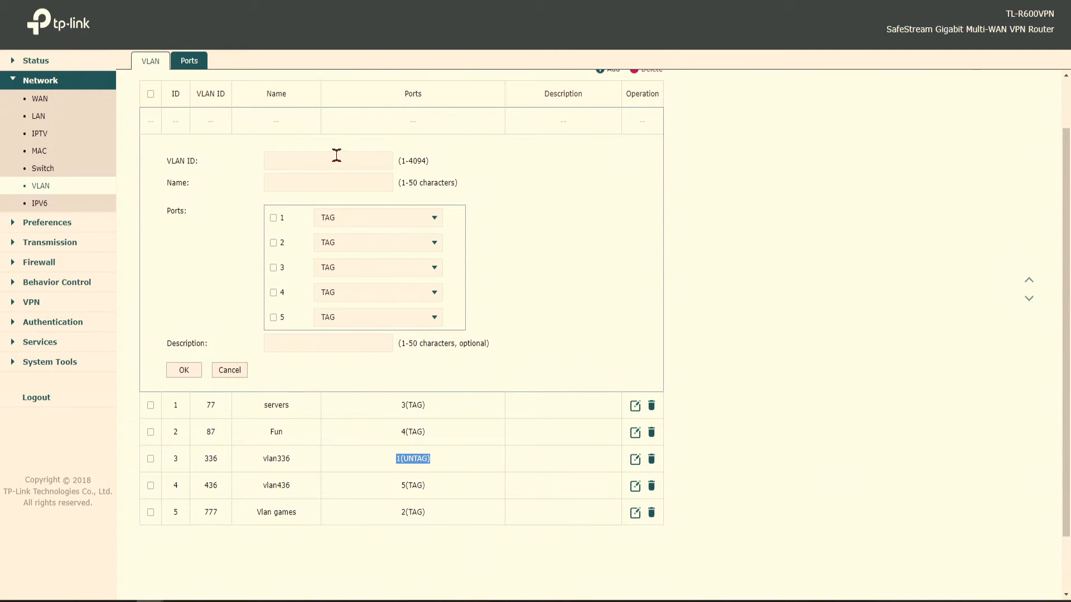
scroll(329, 153, "down", 1)
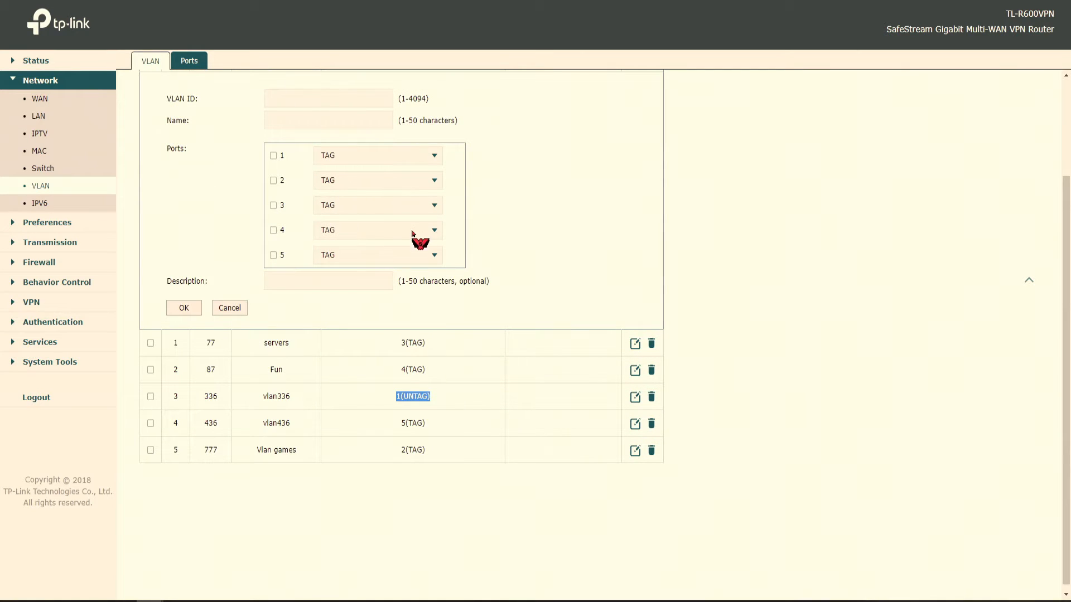
left_click(239, 306)
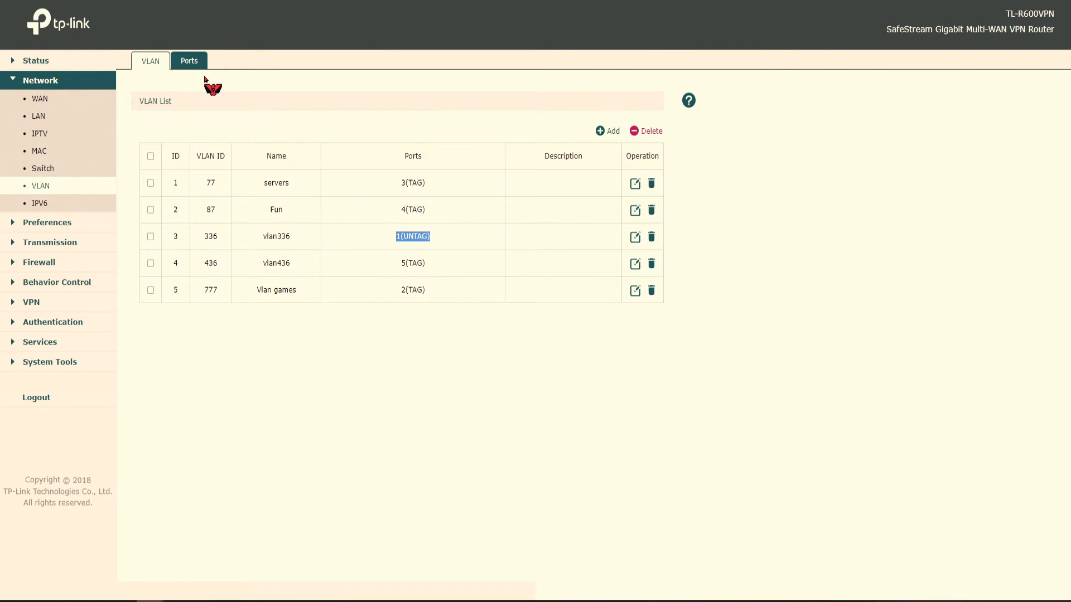
Review the PVID and VLAN assigned to each port and save the VLAN port settings.
left_click(191, 61)
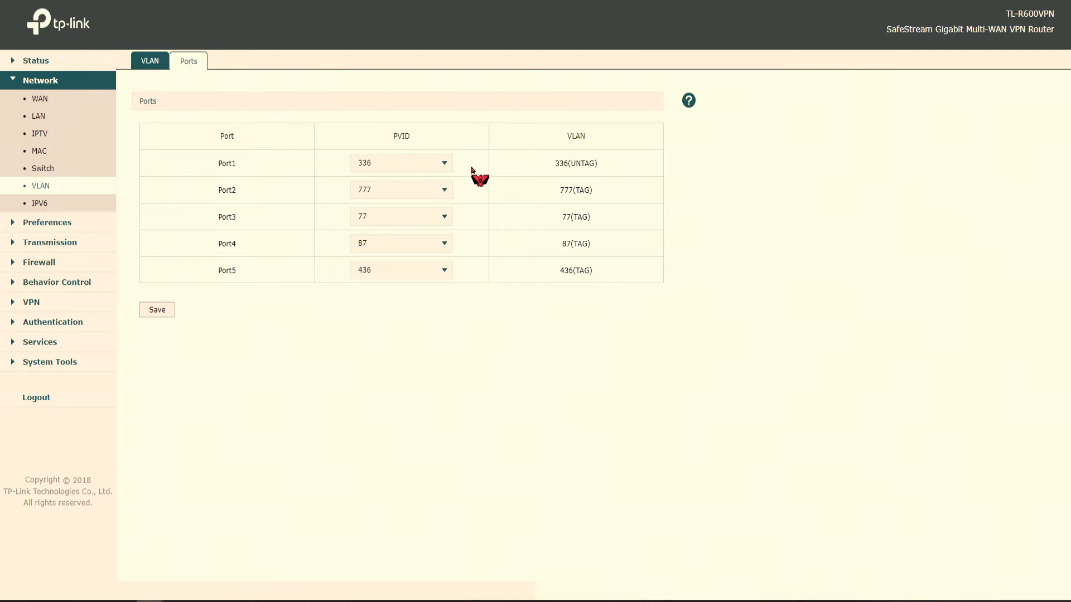
left_click(159, 311)
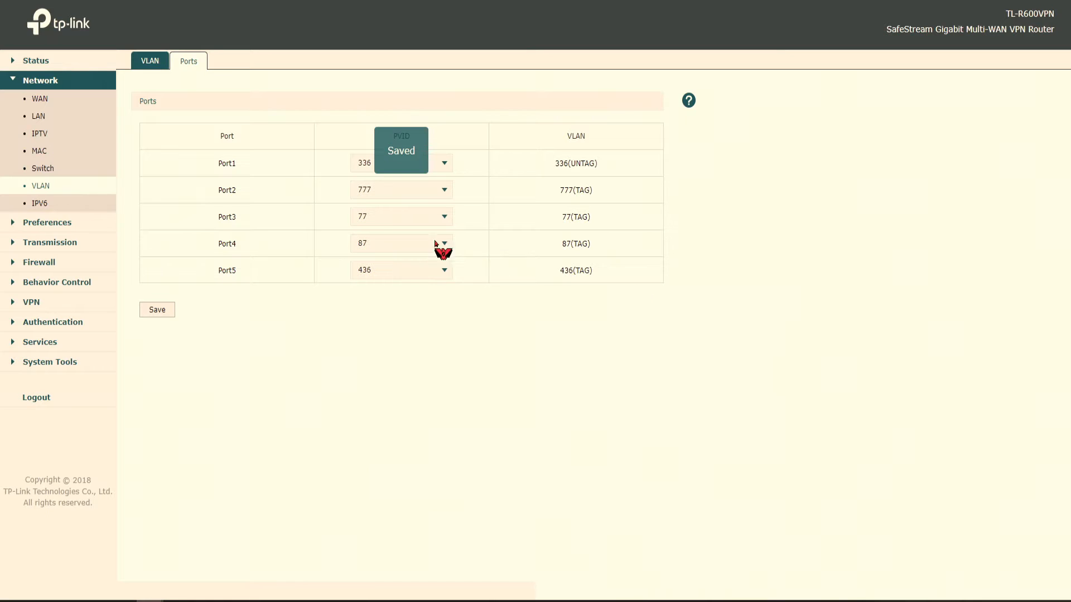
Open the network's IPv6 settings and examine the IPv6 enable option for the LAN.
left_click(44, 203)
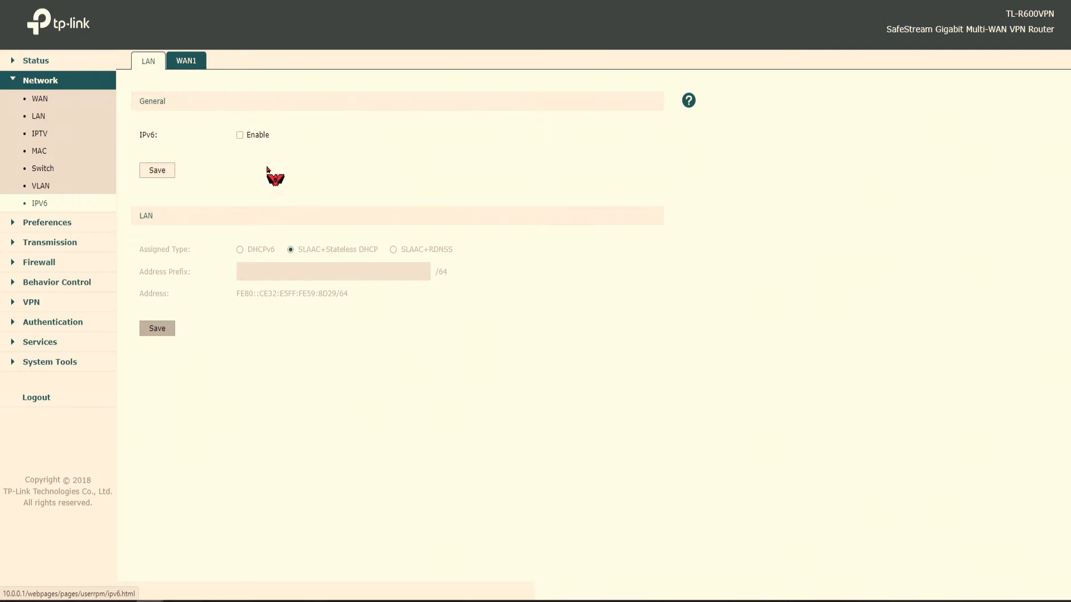
double_click(155, 135)
left_click(142, 144)
left_click_drag(137, 141, 150, 140)
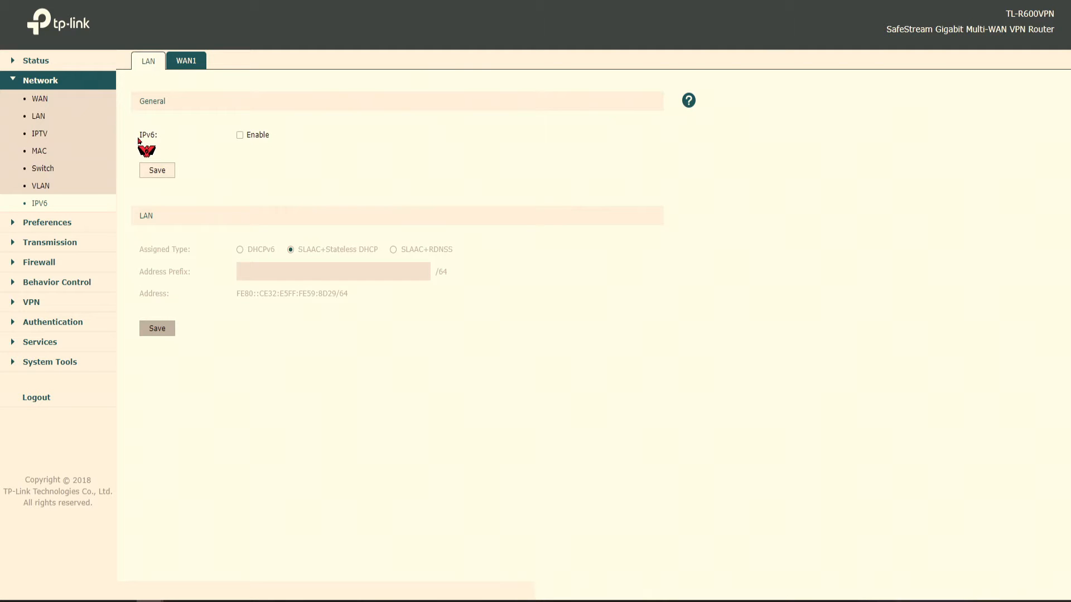
left_click_drag(139, 136, 165, 135)
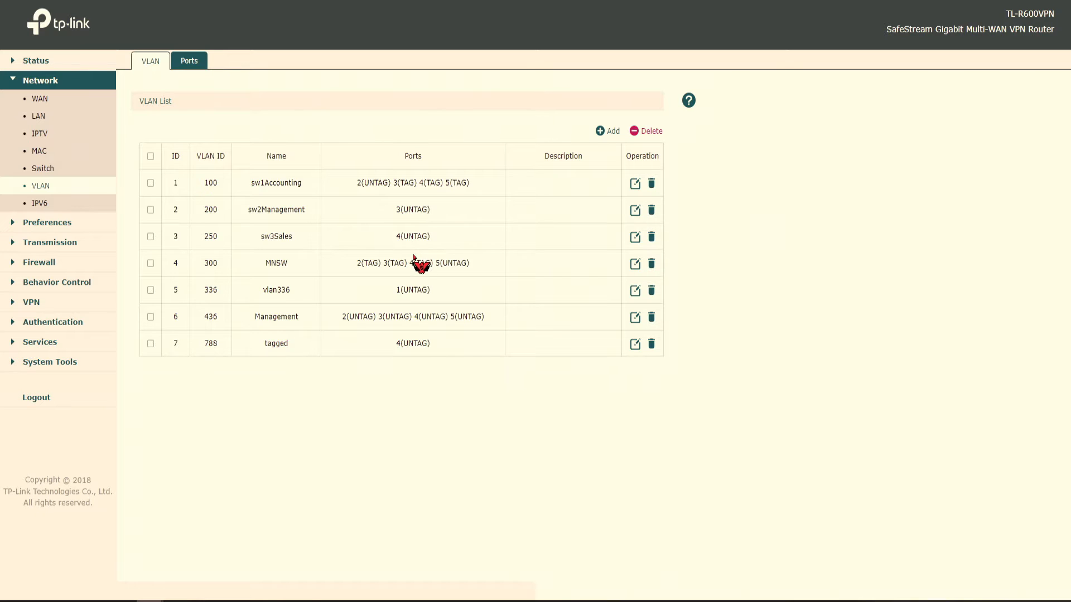
Examine the VLAN IDs and names of sw1Accounting, sw2Management, sw3Sales and MNSW in the VLAN list.
left_click_drag(202, 190, 490, 186)
left_click_drag(446, 214, 243, 212)
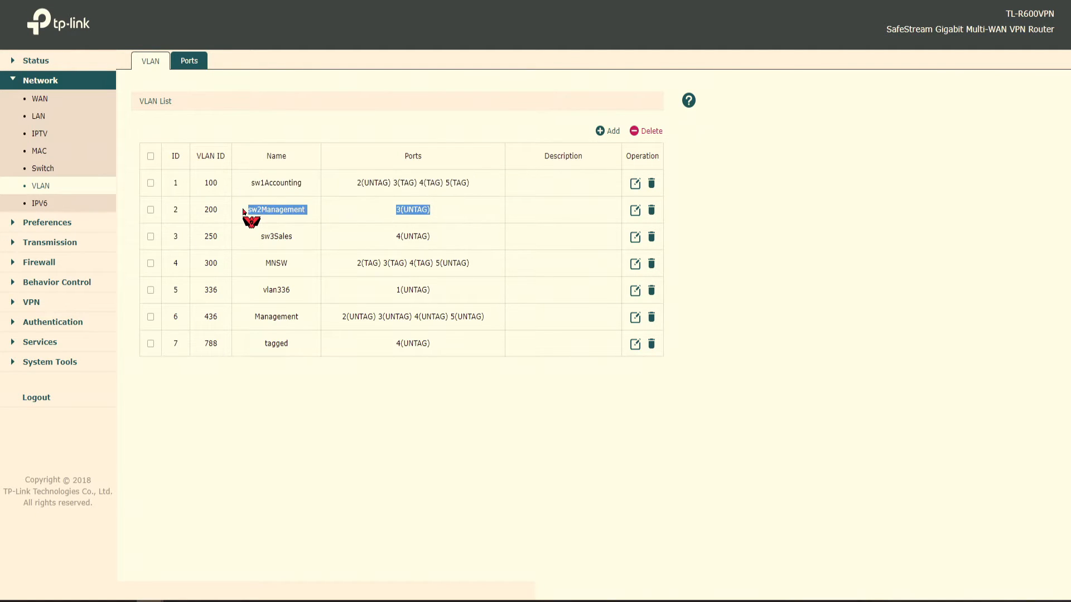
left_click_drag(204, 182, 215, 263)
double_click(216, 263)
left_click_drag(201, 183, 222, 186)
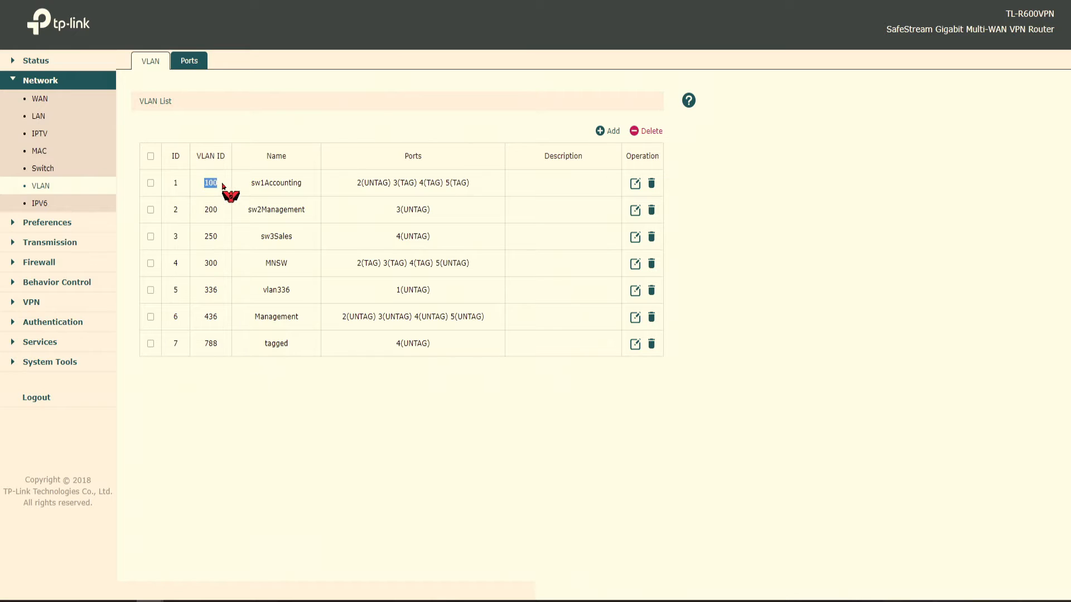
left_click_drag(312, 184, 210, 185)
left_click(211, 217)
mouse_move(248, 214)
left_mouse_down()
mouse_move(278, 210)
mouse_move(264, 211)
left_mouse_up()
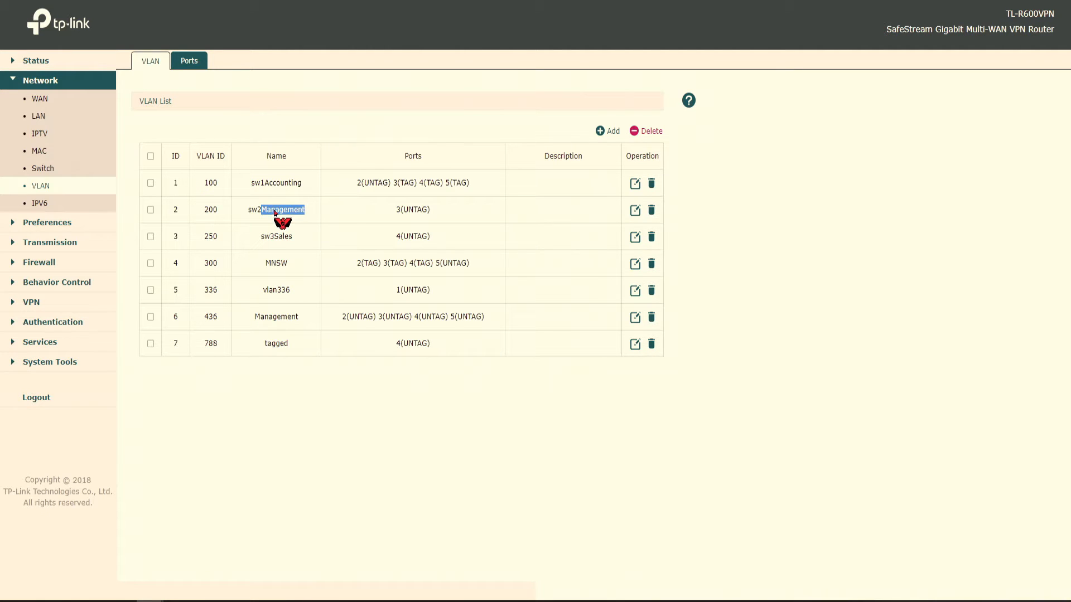
double_click(211, 238)
left_click_drag(261, 237, 273, 236)
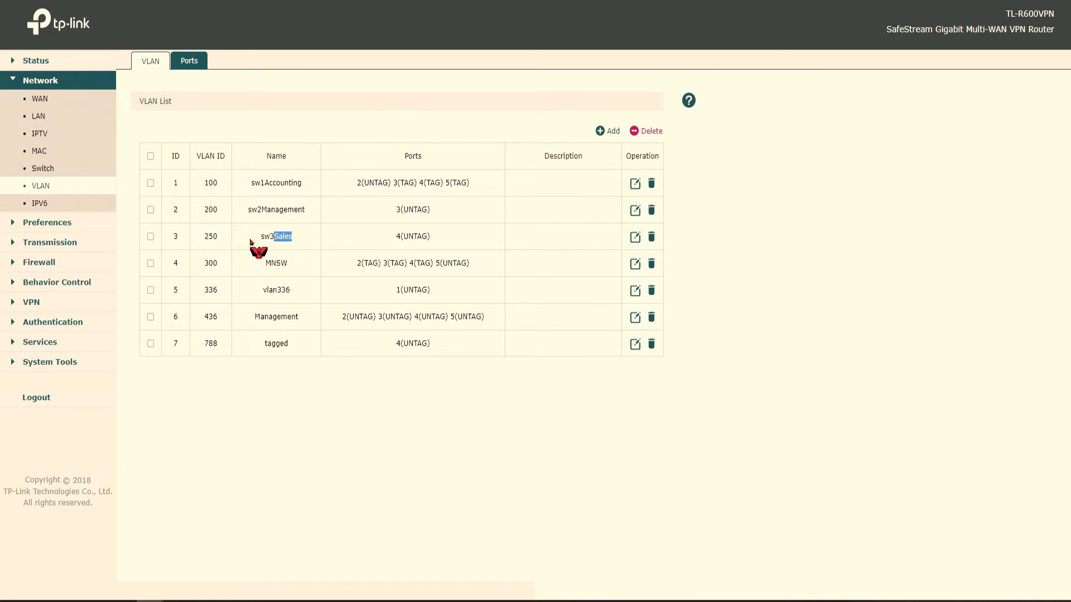
left_click_drag(301, 271, 192, 263)
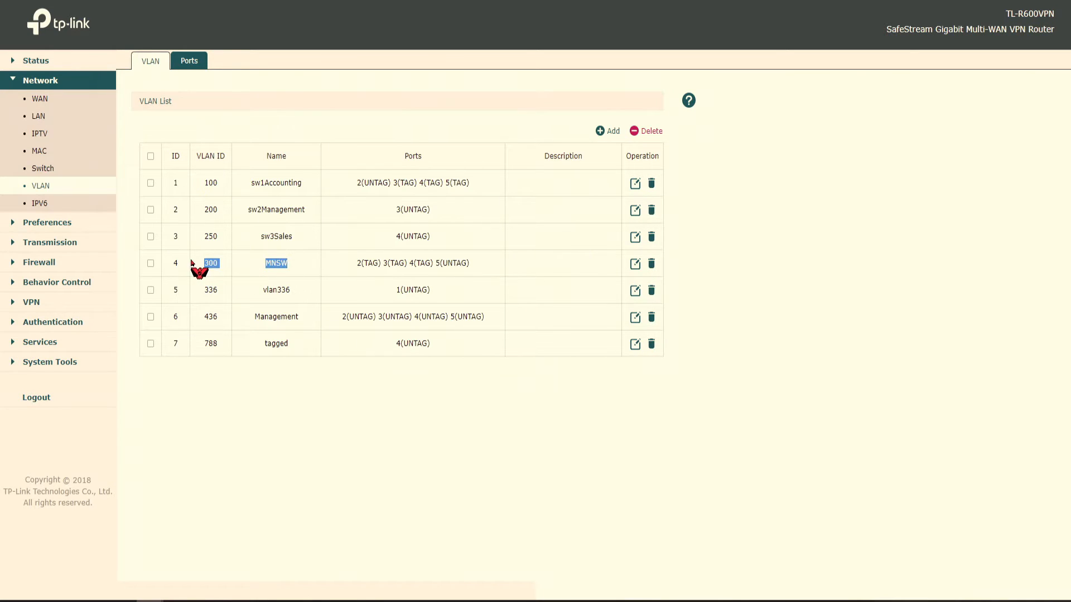
Examine the tagged and untagged port assignments in the VLAN list and check the PVID set for each port.
left_click_drag(357, 183, 445, 243)
left_click_drag(356, 262, 447, 290)
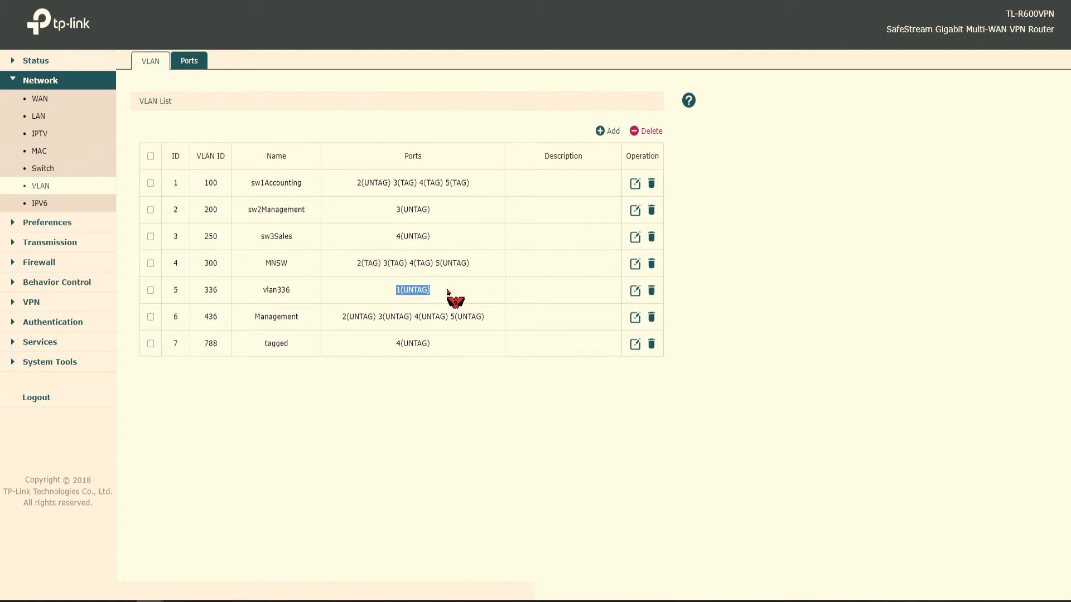
left_click_drag(343, 317, 487, 316)
left_click_drag(441, 344, 383, 343)
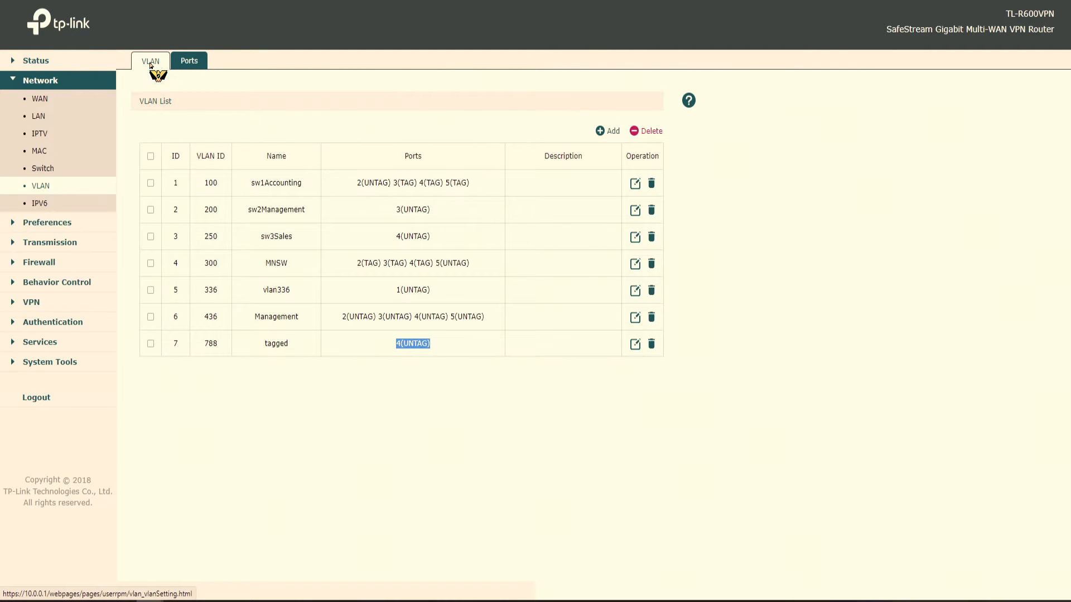
left_click(190, 62)
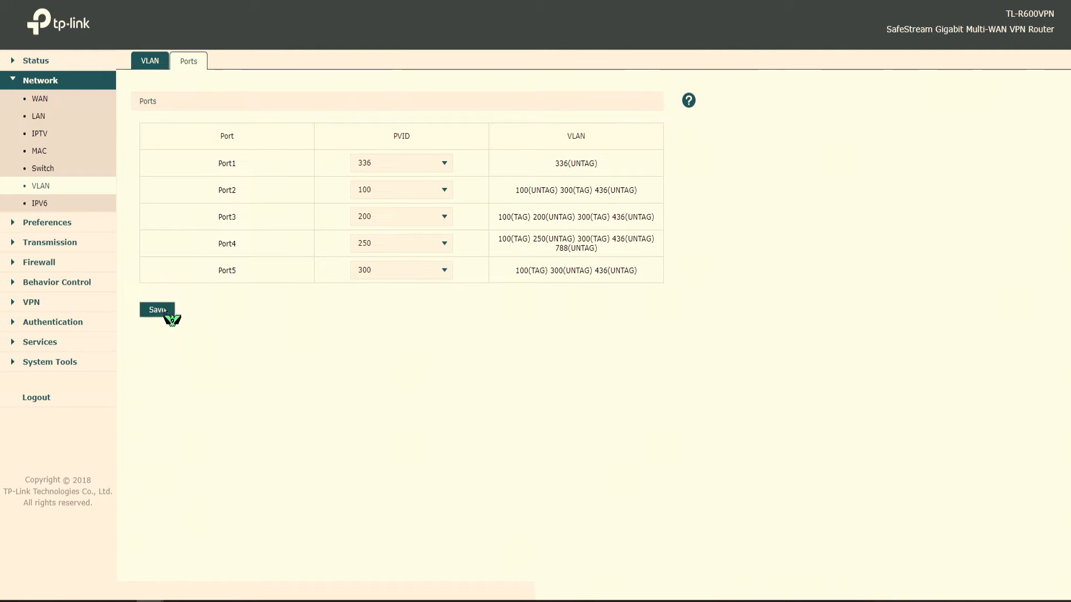
left_click(150, 62)
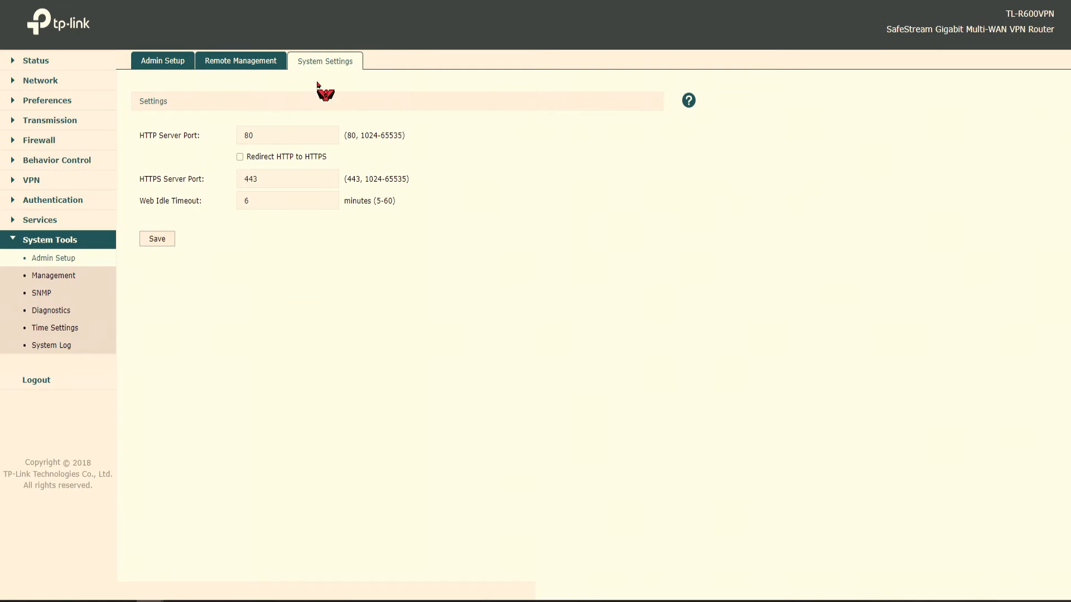
Enable redirecting HTTP to HTTPS in the system settings, save, and check the HTTP server port.
left_click(240, 158)
left_click(156, 238)
double_click(250, 136)
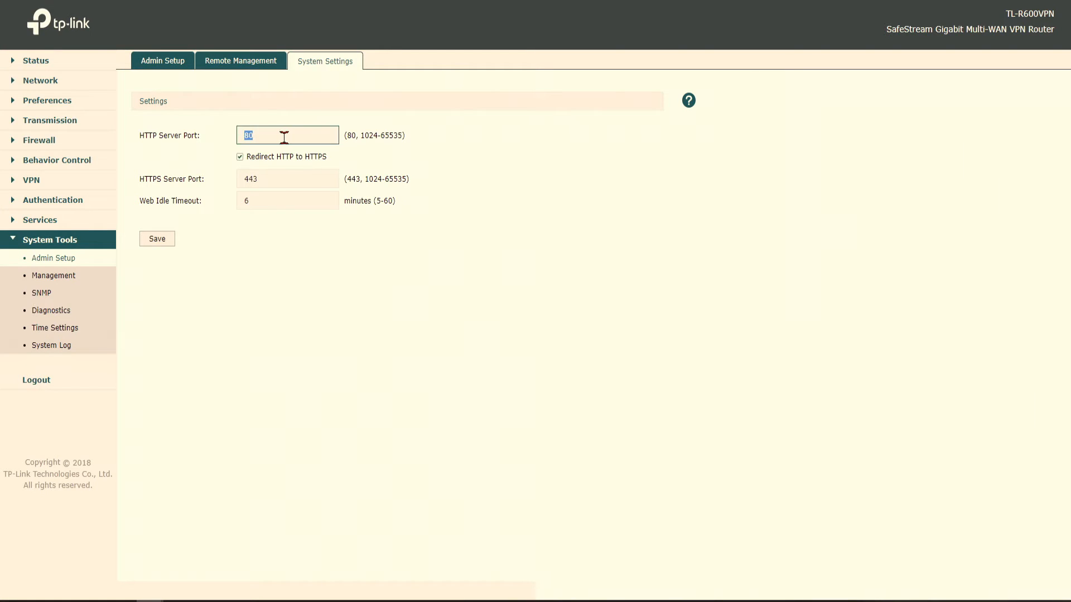
left_click_drag(319, 140, 206, 140)
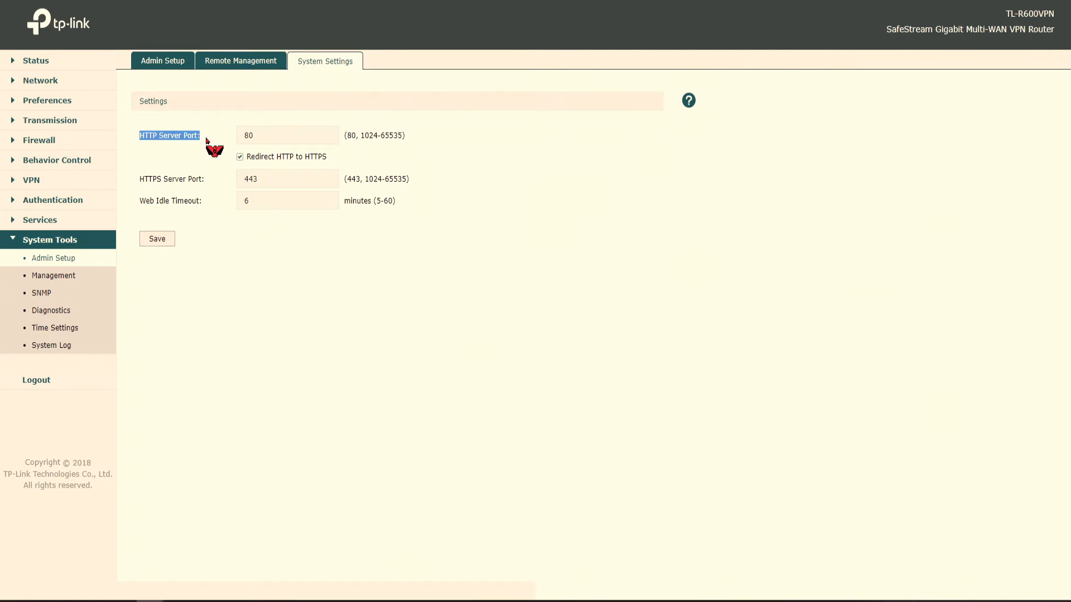
left_click(205, 140)
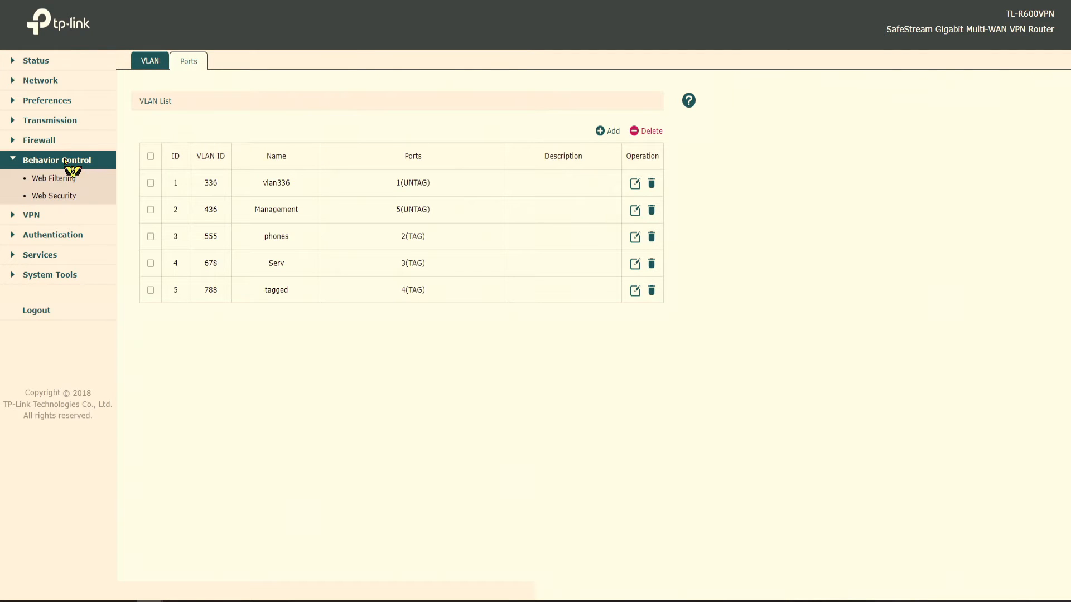
Open web filtering under behavior control and look over the URL filtering, web group filtering and web group lists.
left_click(72, 195)
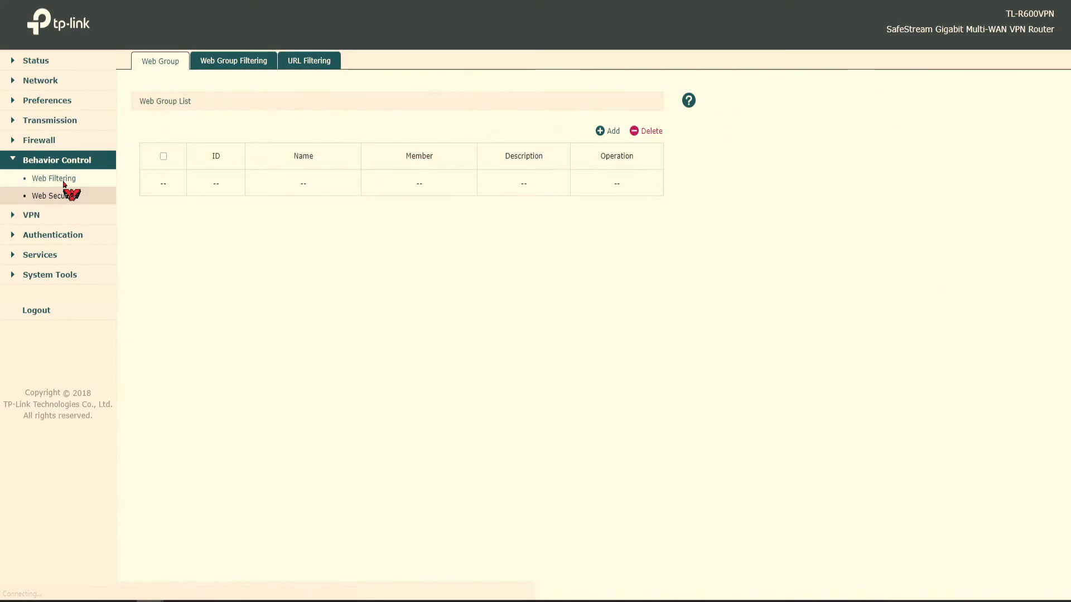
left_click(300, 62)
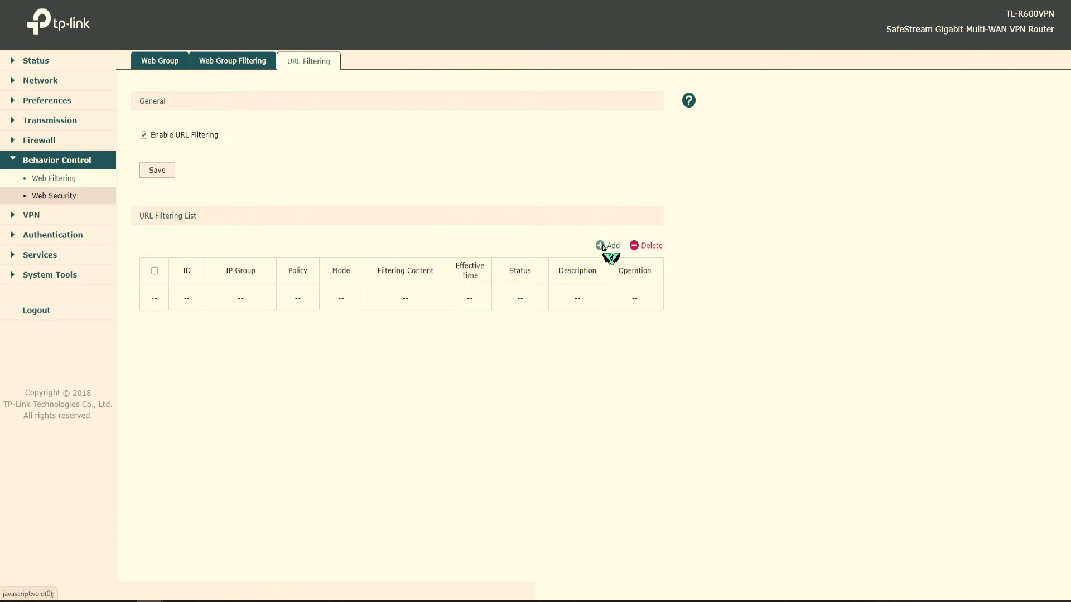
left_click(253, 62)
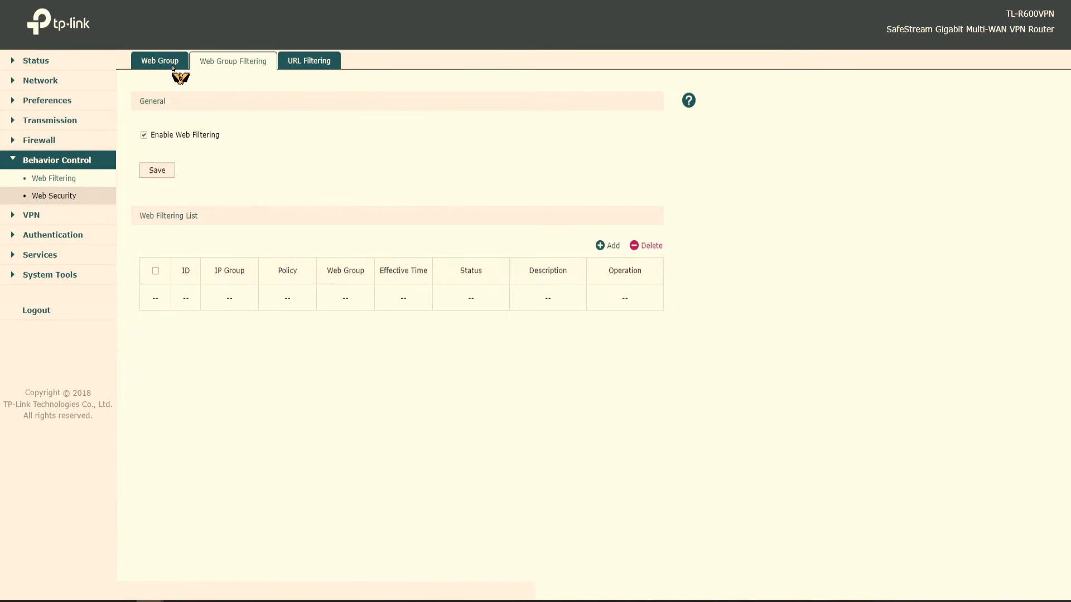
left_click(147, 65)
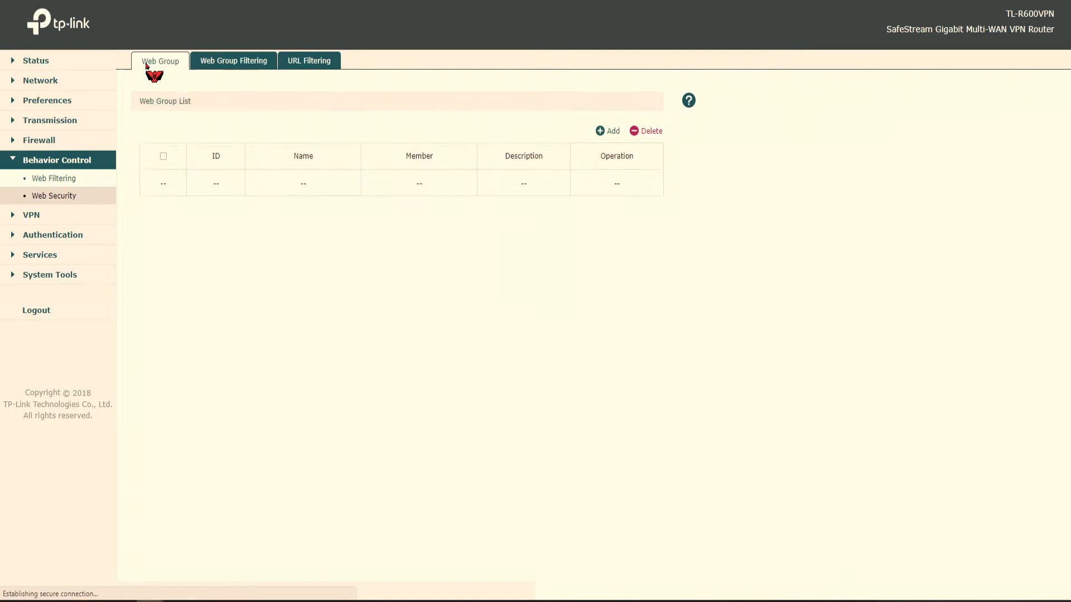
Start a new URL filtering rule and assign it to the IP group IPGROUP_ANY.
left_click(304, 63)
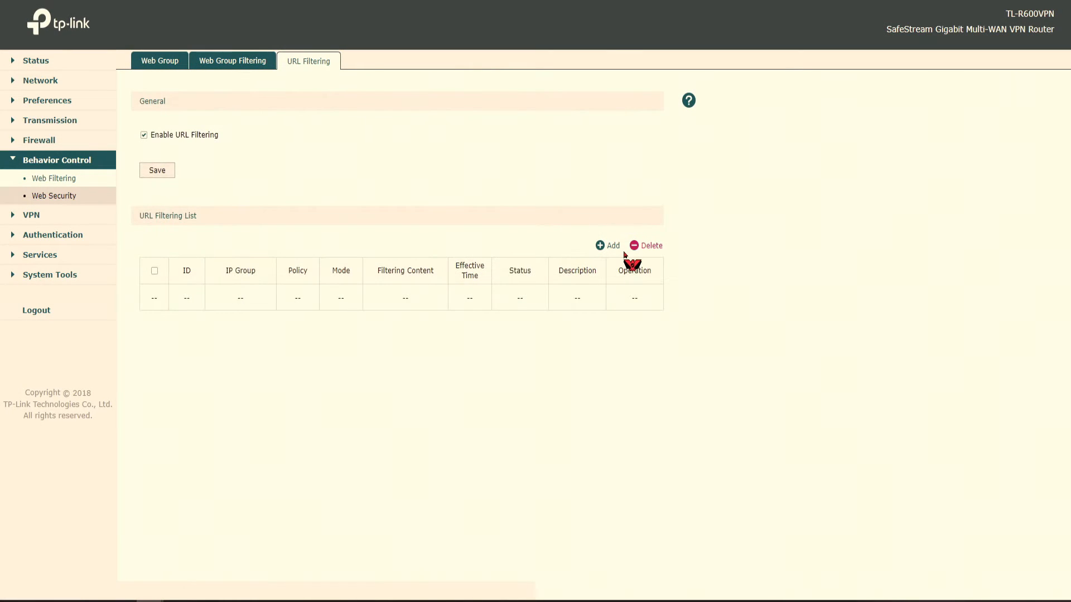
left_click(611, 246)
left_click(310, 336)
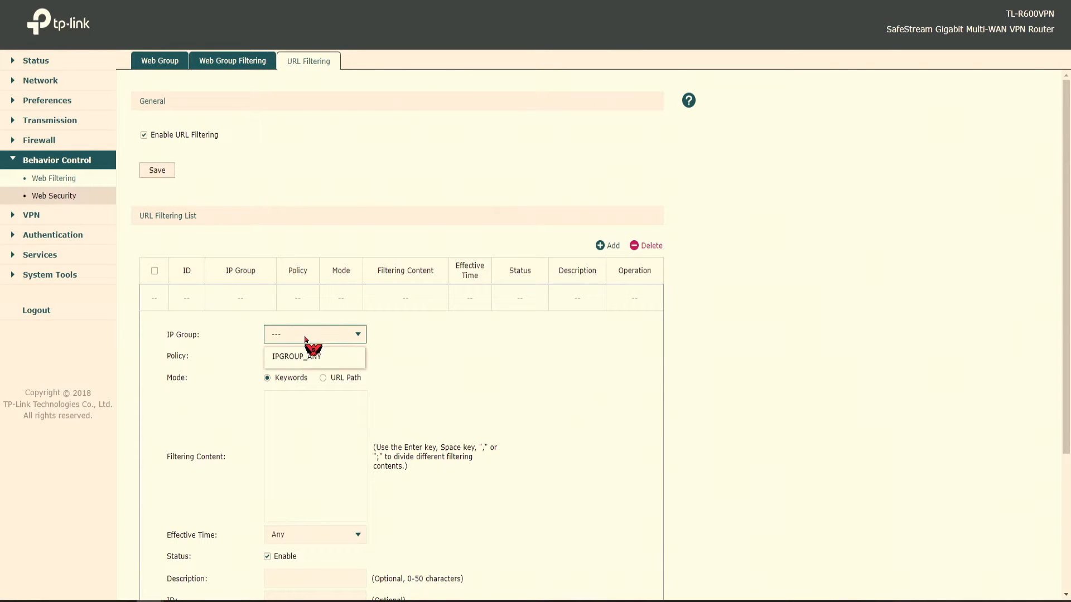
left_click(295, 356)
scroll(336, 376, "down", 3)
left_click(301, 278)
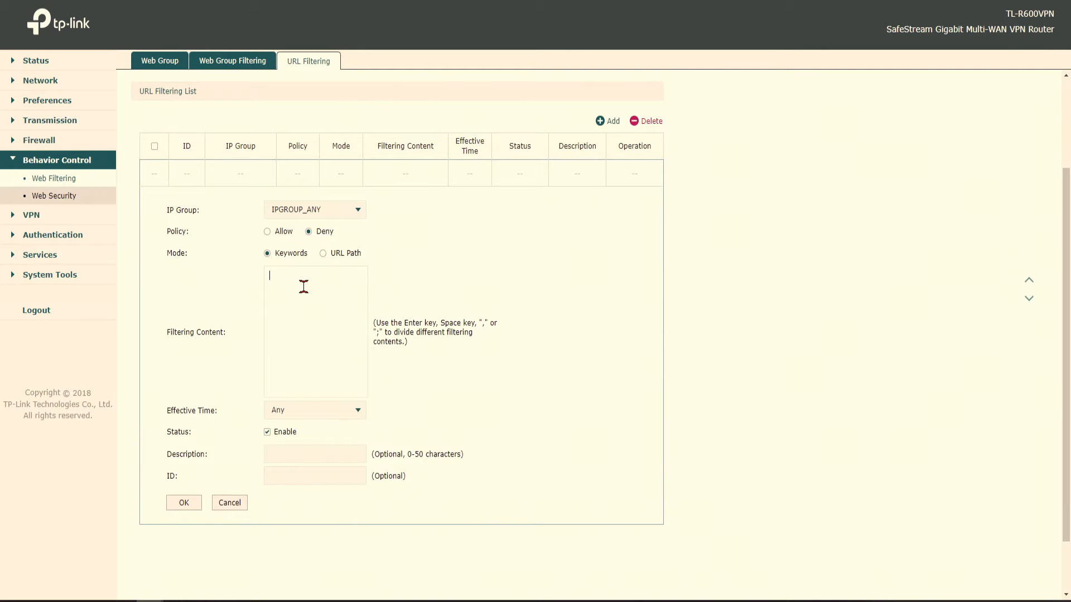
type("face,")
left_click_drag(375, 323, 487, 325)
left_click_drag(383, 332, 374, 335)
left_click(310, 280)
type("ok.com, www.face")
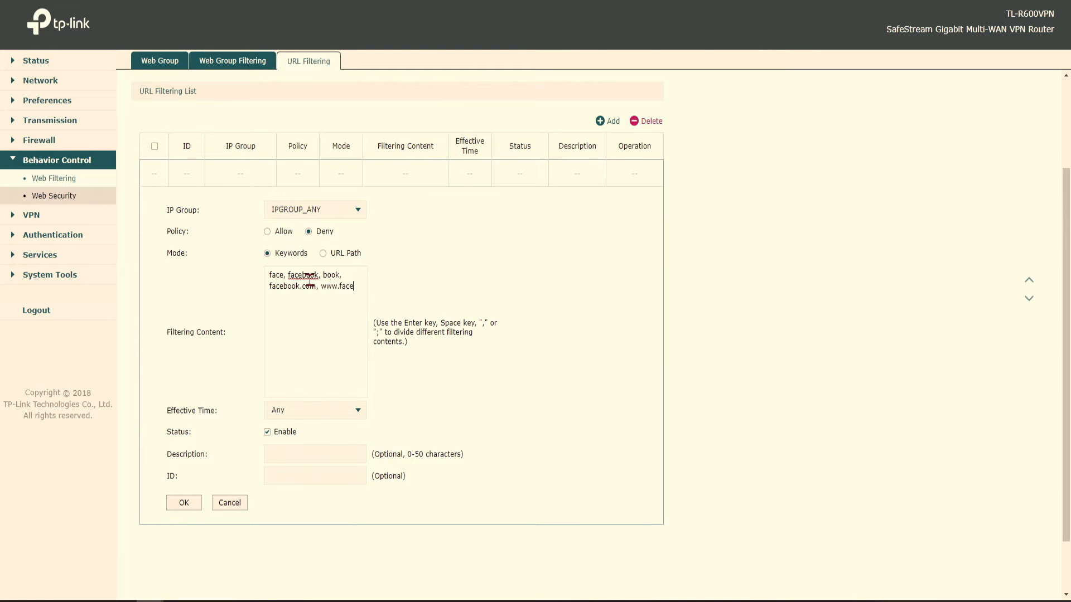
type("book.com, you")
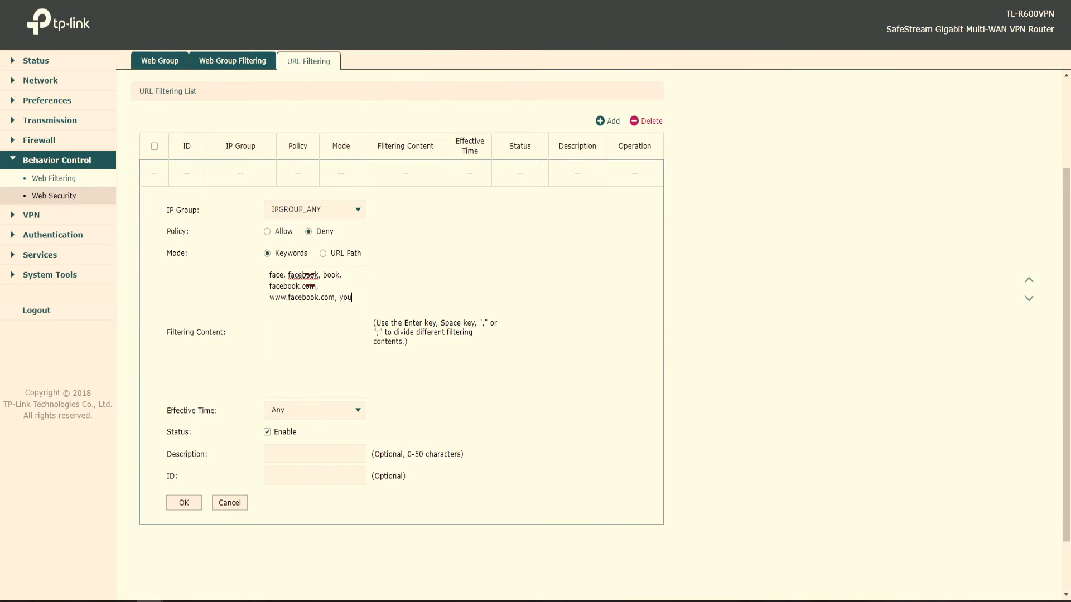
type(",youtube,tube,")
type("youtube.com, www.youtube.com")
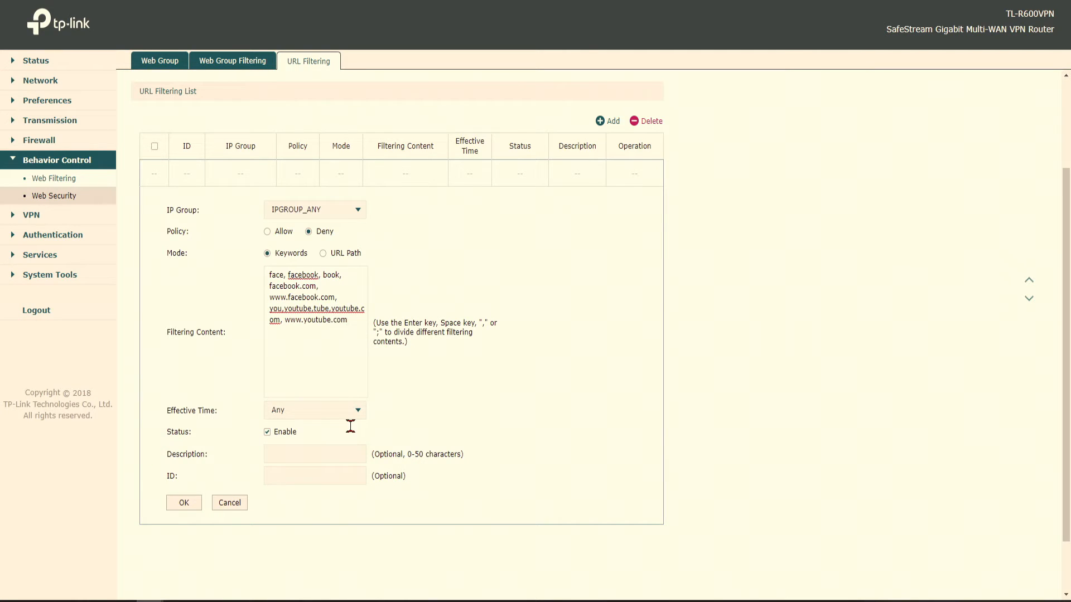
Describe the URL filtering rule as "Blocking social media", leave its effective time at Any, and save the rule.
left_click(296, 415)
left_click(237, 449)
left_click(295, 451)
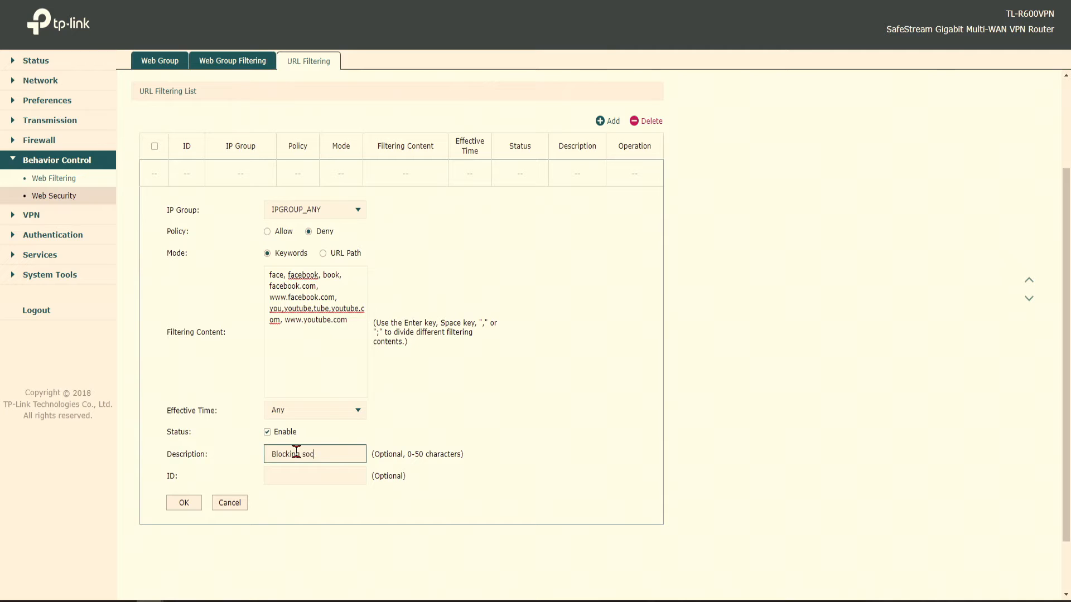
type("Blocking social media")
left_click(288, 477)
left_click(187, 503)
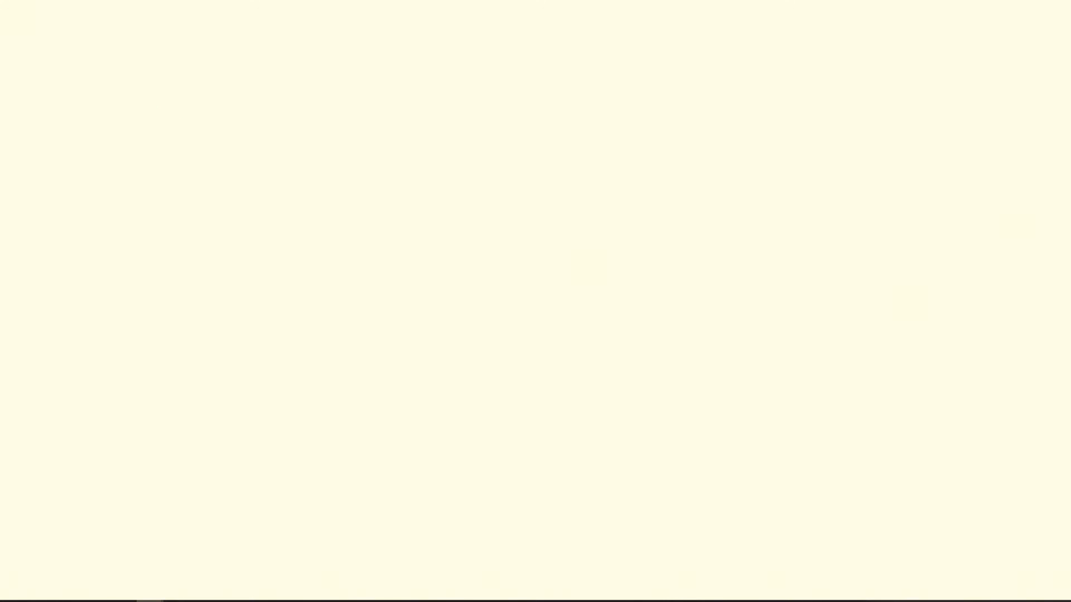
Test the URL filter by searching Google for youtube.
left_click_drag(151, 28, 39, 28)
type("youtube")
key("Return")
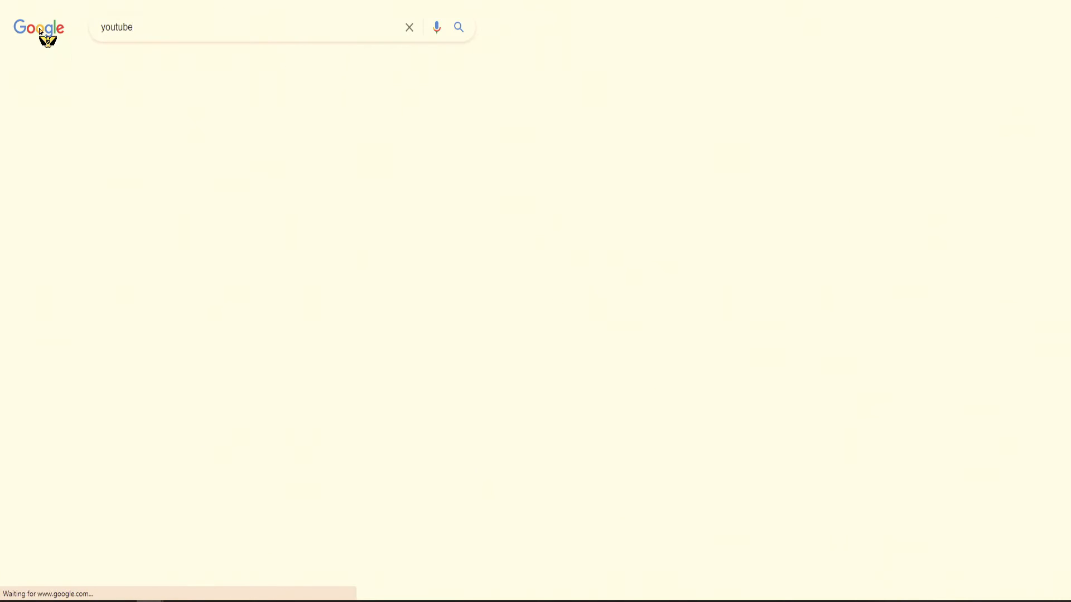
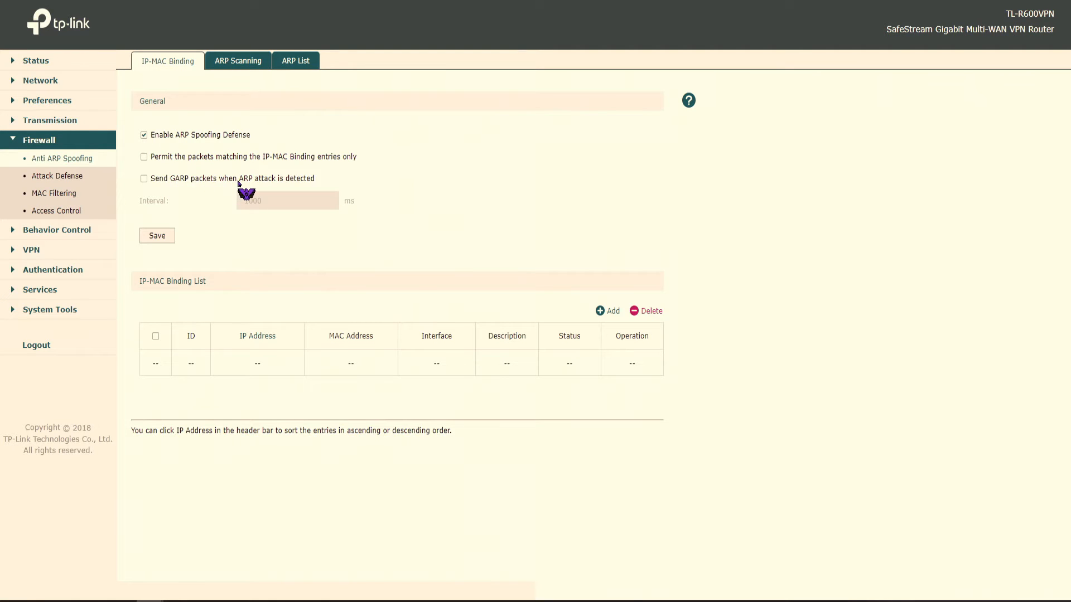
Enable sending GARP packets when an ARP attack is detected and save the anti ARP spoofing settings.
left_click(274, 179)
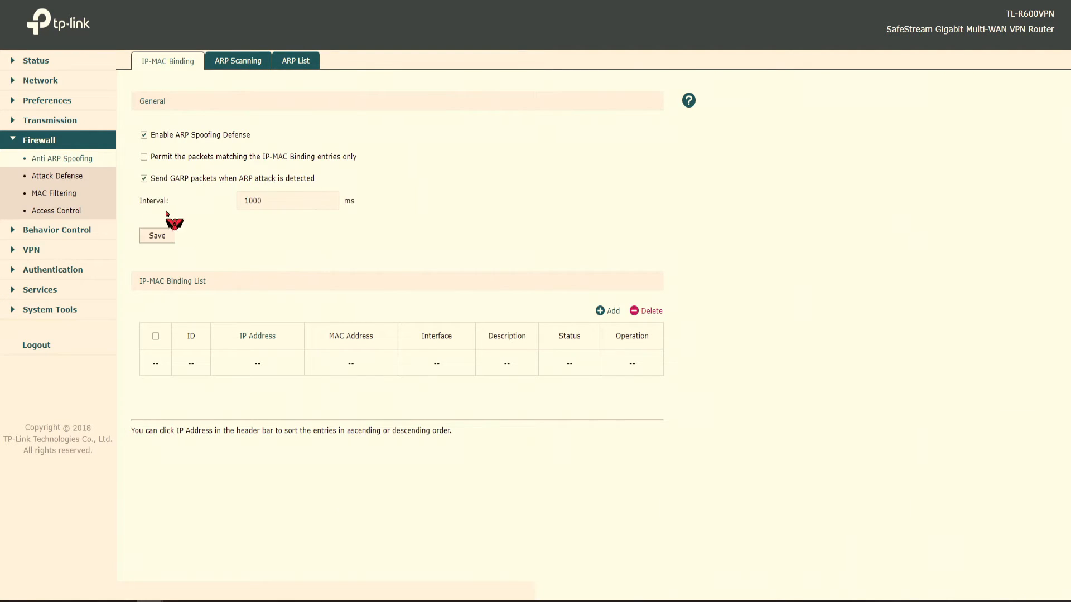
left_click(161, 236)
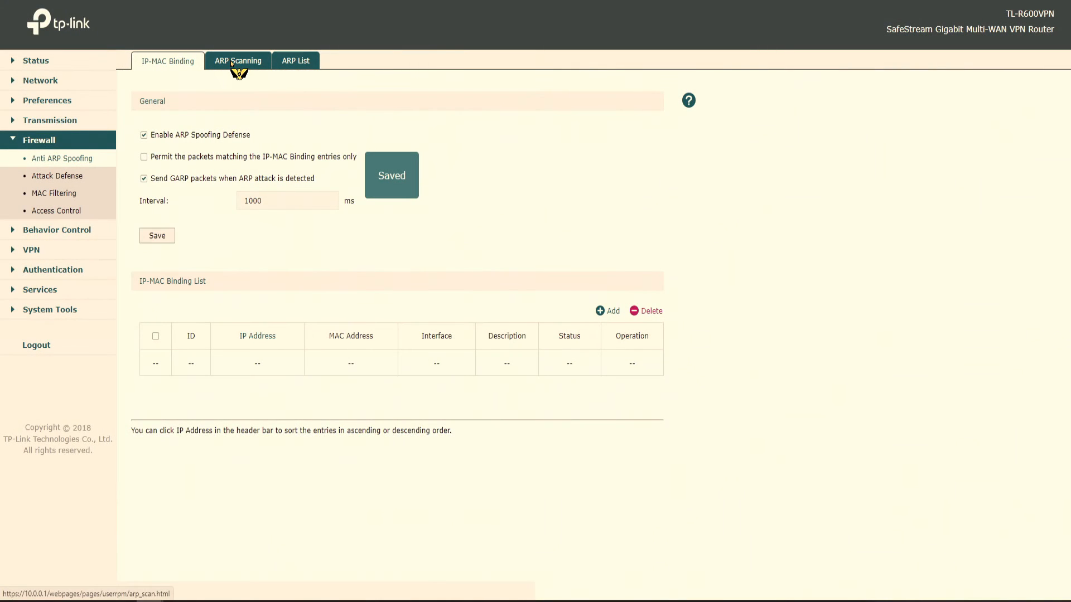
Run an ARP scan over the IP range 10.0.0.1 to 10.0.0.254 and look over the ARP list.
left_click(232, 62)
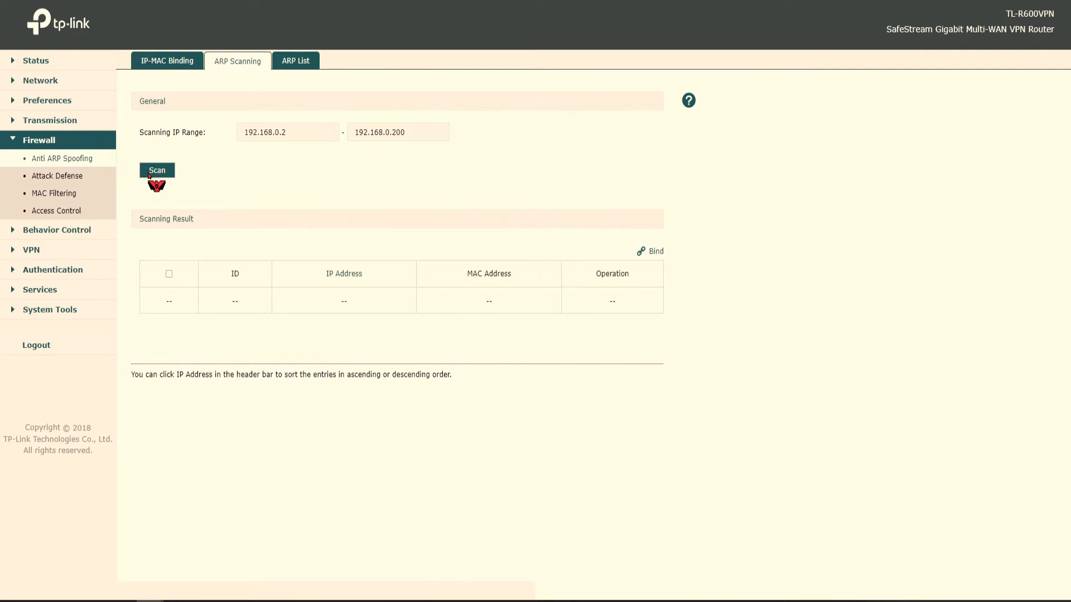
left_click(399, 133)
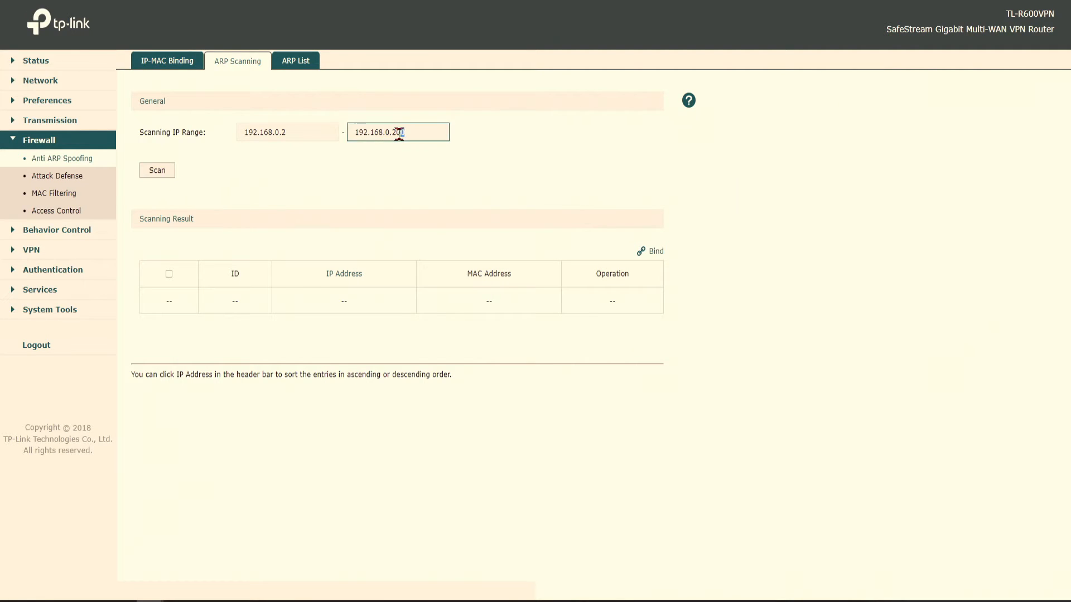
left_click(162, 175)
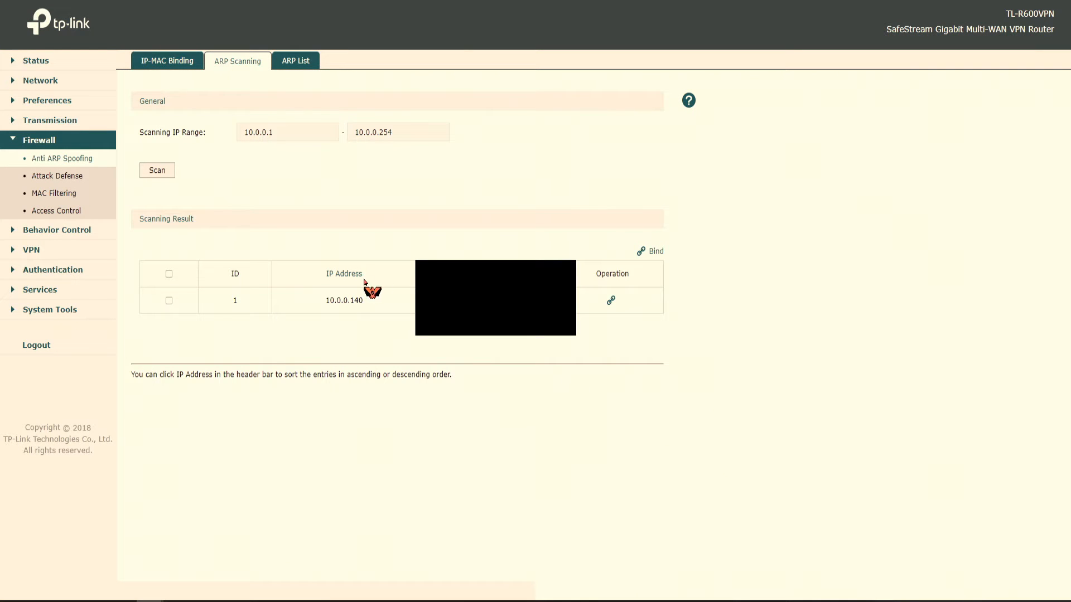
mouse_move(364, 302)
left_mouse_down()
mouse_move(321, 306)
mouse_move(365, 304)
mouse_move(353, 305)
mouse_move(356, 285)
left_mouse_up()
left_click(322, 305)
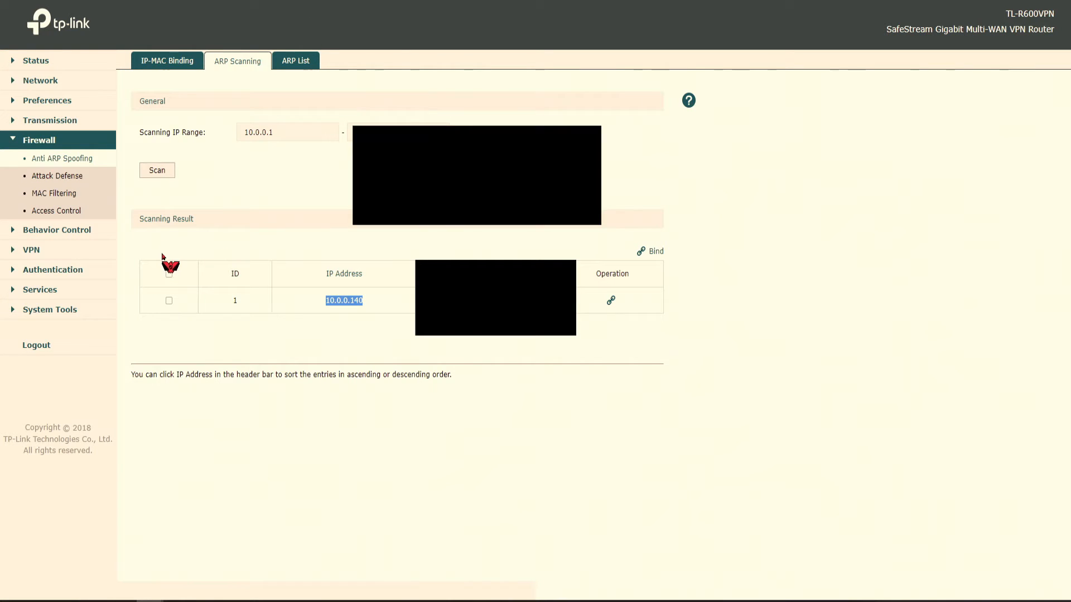
left_click(304, 62)
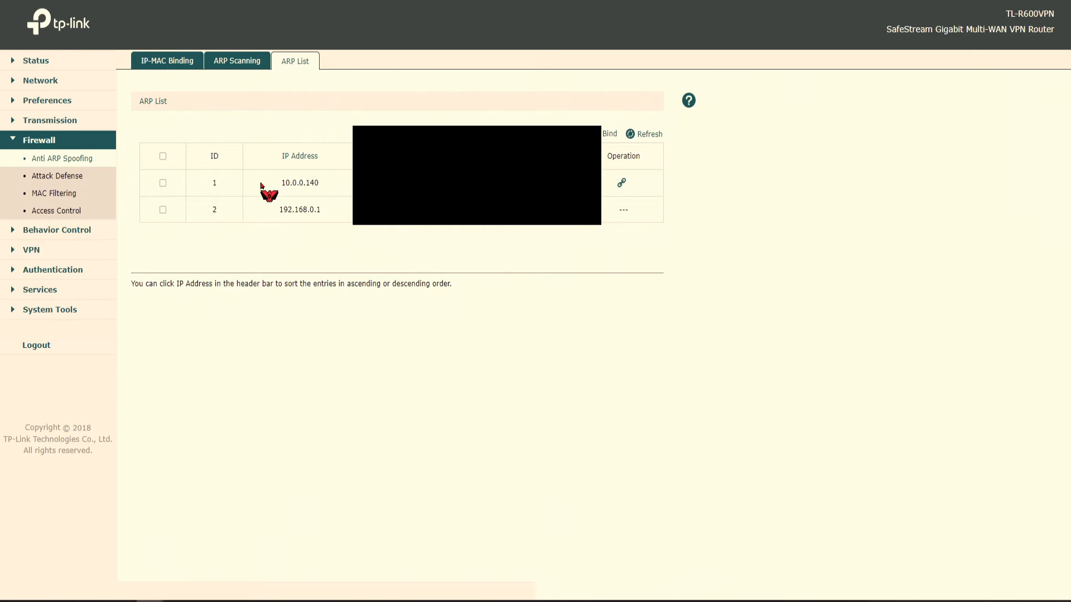
left_click(171, 60)
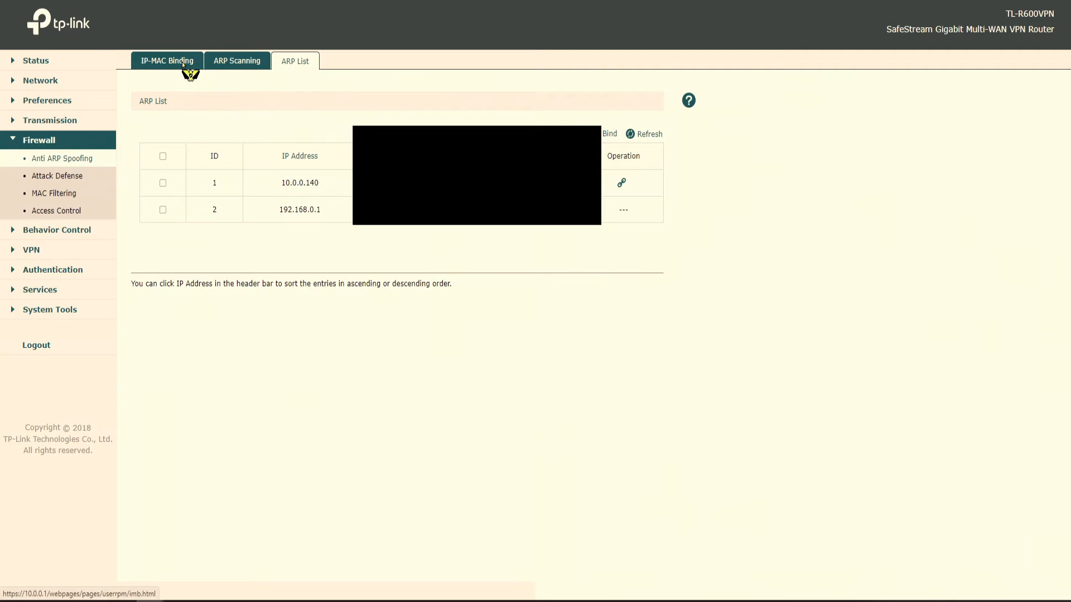
Enable all six flood defense options for multi-connections and stationary source TCP SYN, UDP and ICMP floods, and save the attack defense settings.
left_click(66, 178)
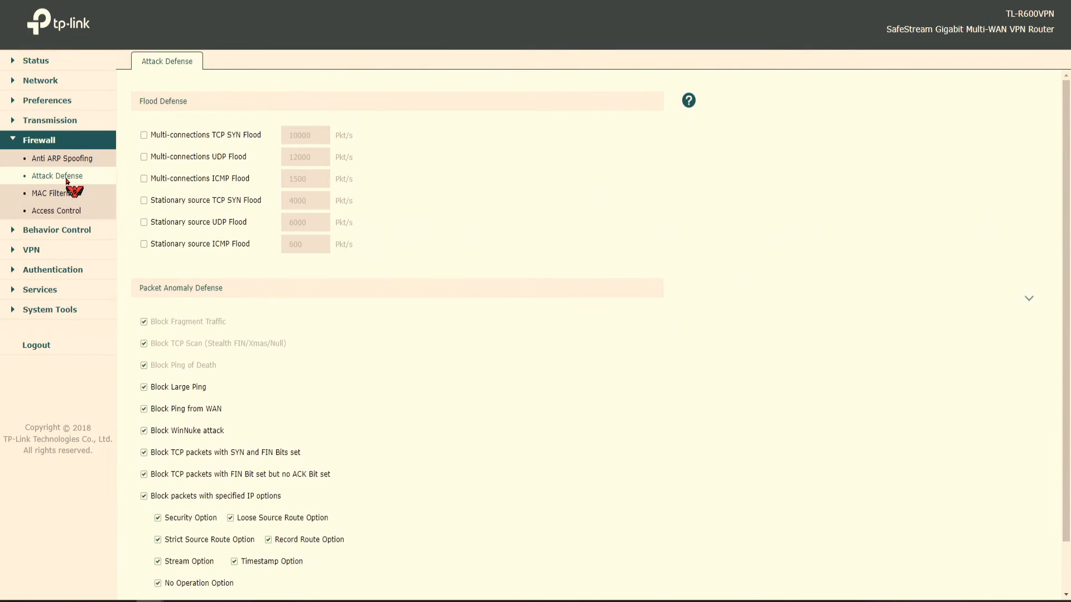
scroll(229, 195, "down", 1)
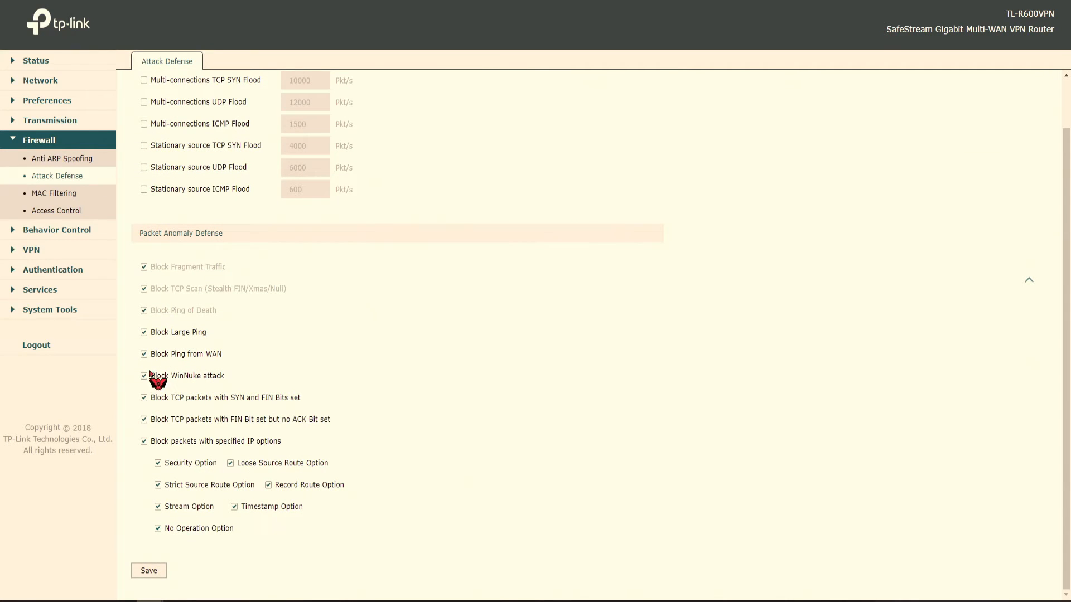
scroll(179, 286, "up", 1)
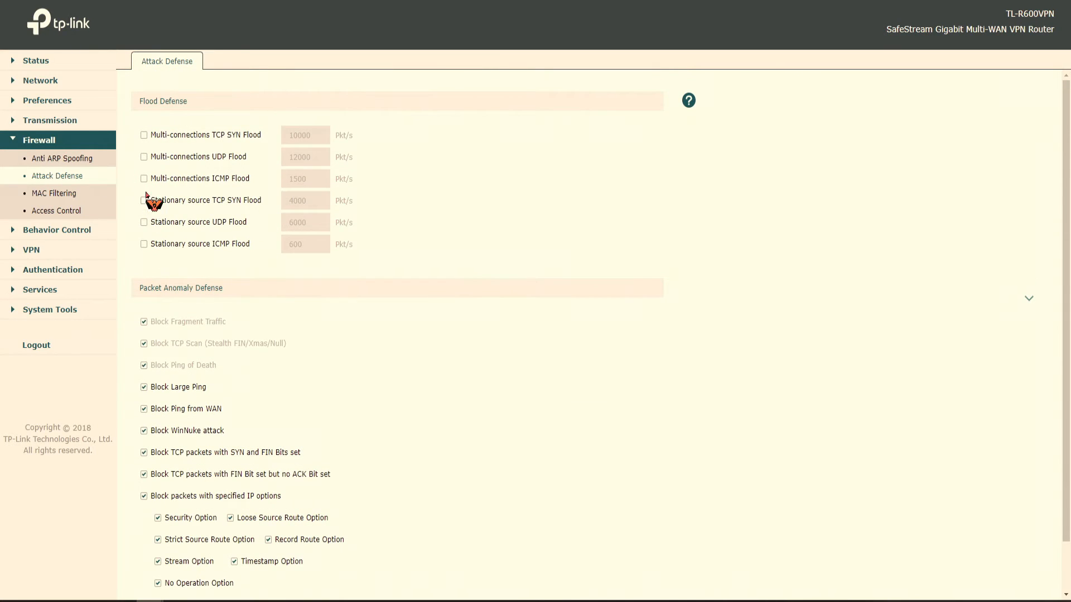
left_click(144, 135)
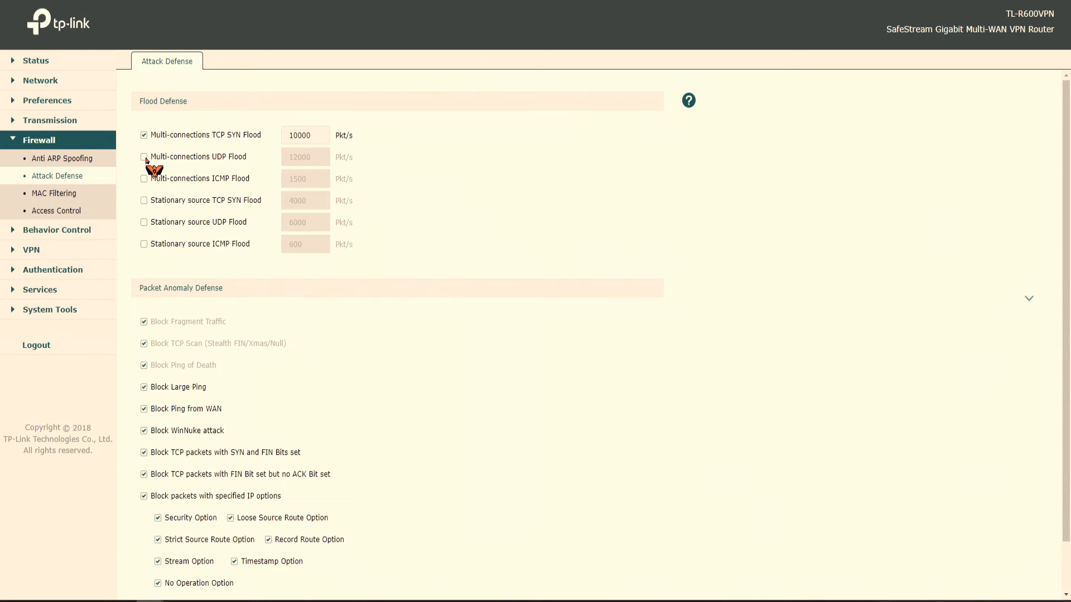
left_click(145, 157)
left_click(145, 179)
left_click(145, 201)
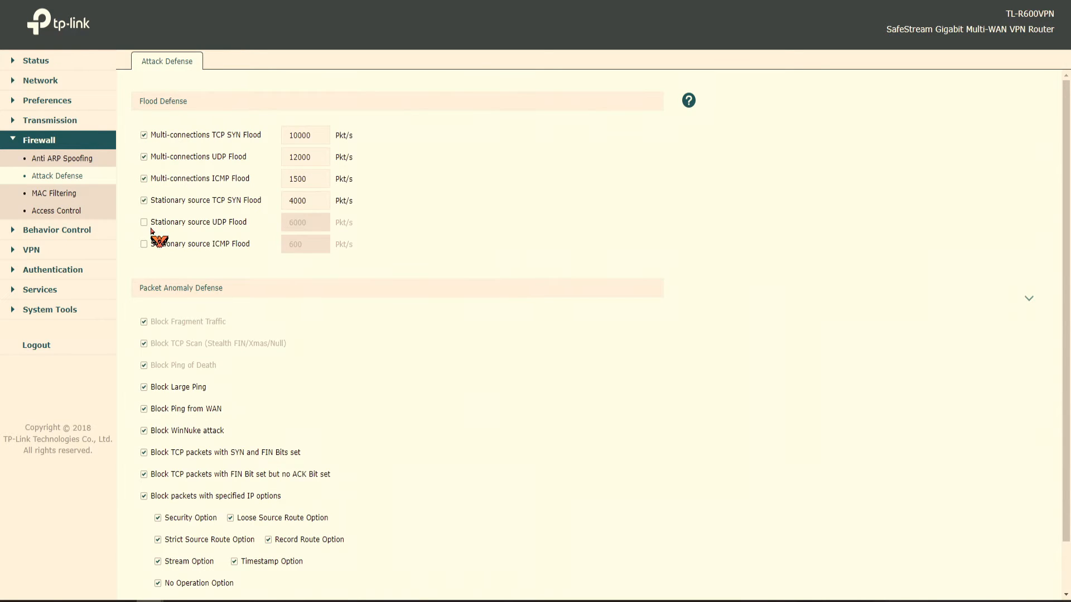
left_click(144, 222)
left_click(144, 243)
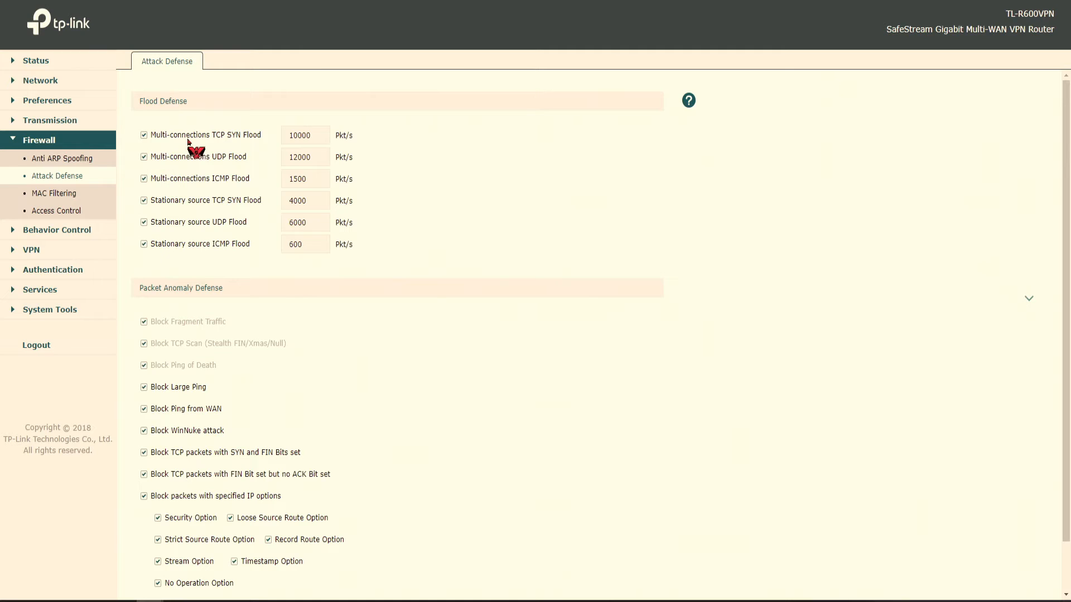
scroll(287, 329, "down", 1)
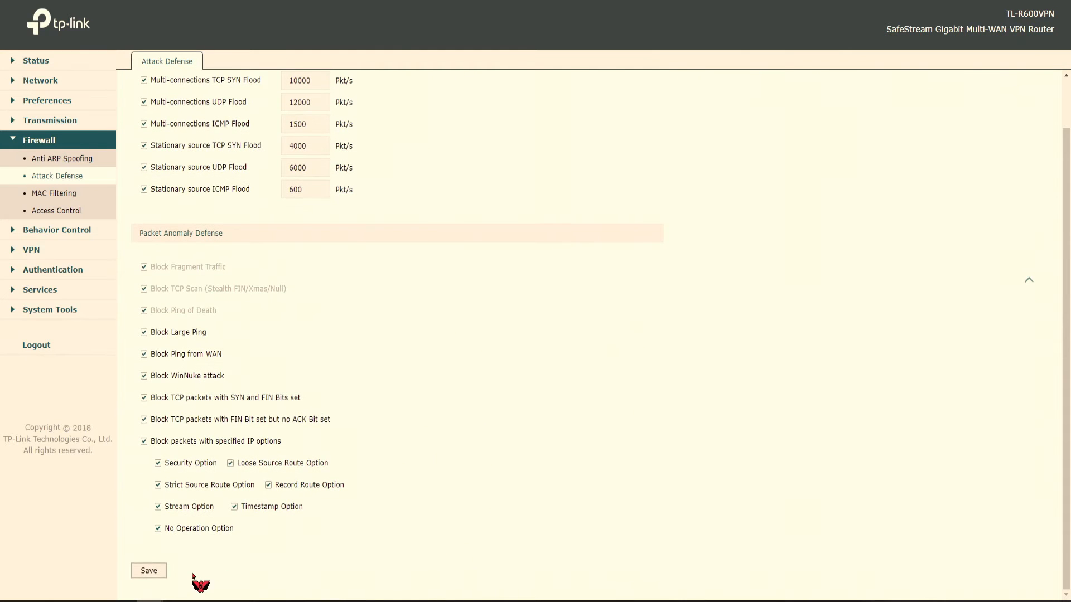
left_click(152, 571)
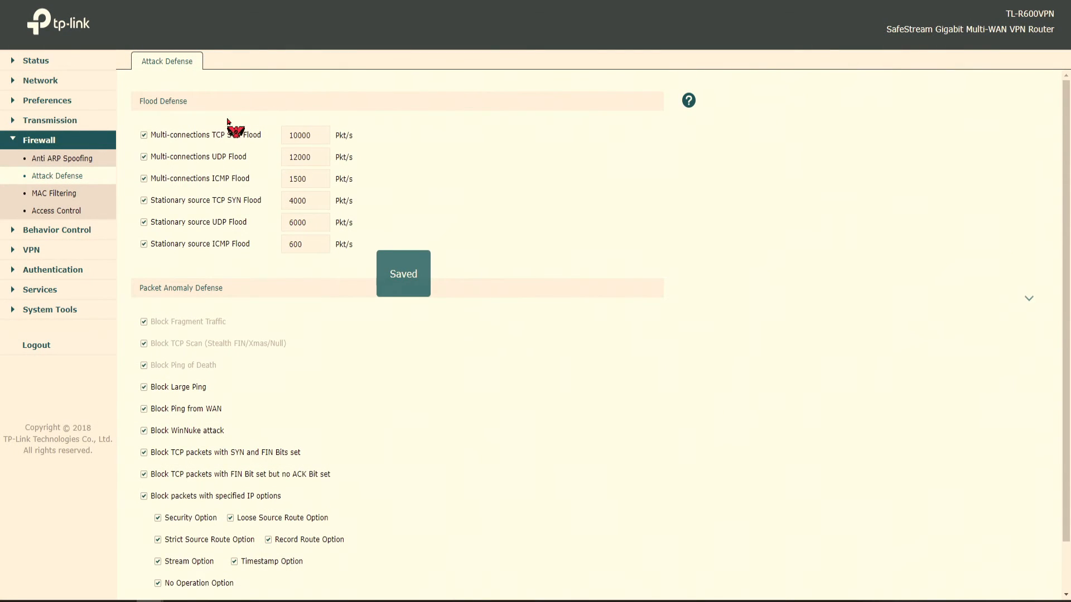
Glance at MAC filtering, then start an access control rule named Telnet with policy Block, service type TELNET and interface WAN1.
left_click(61, 189)
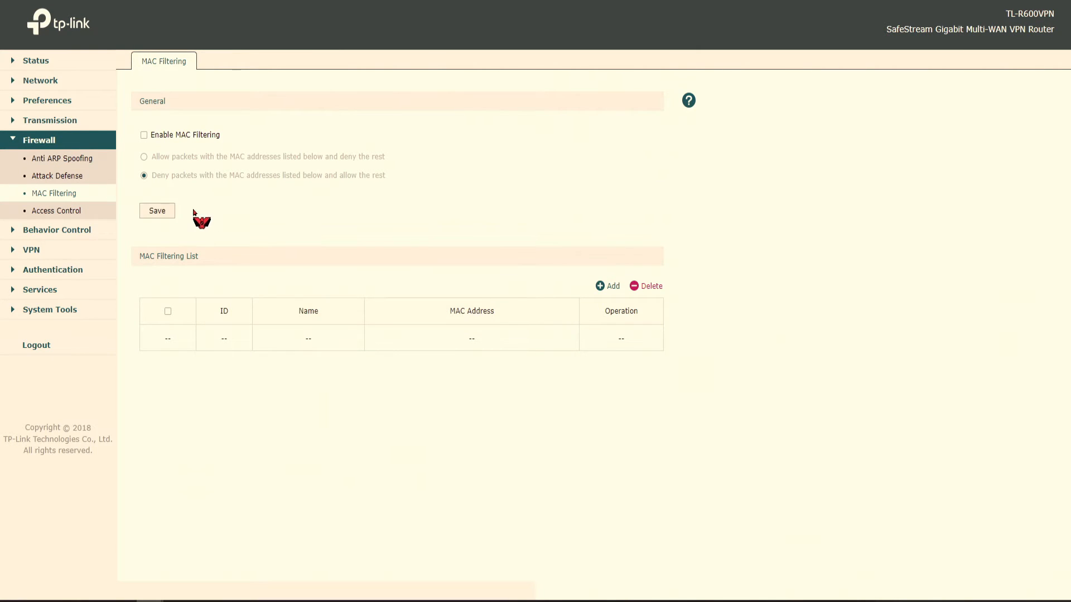
left_click(54, 213)
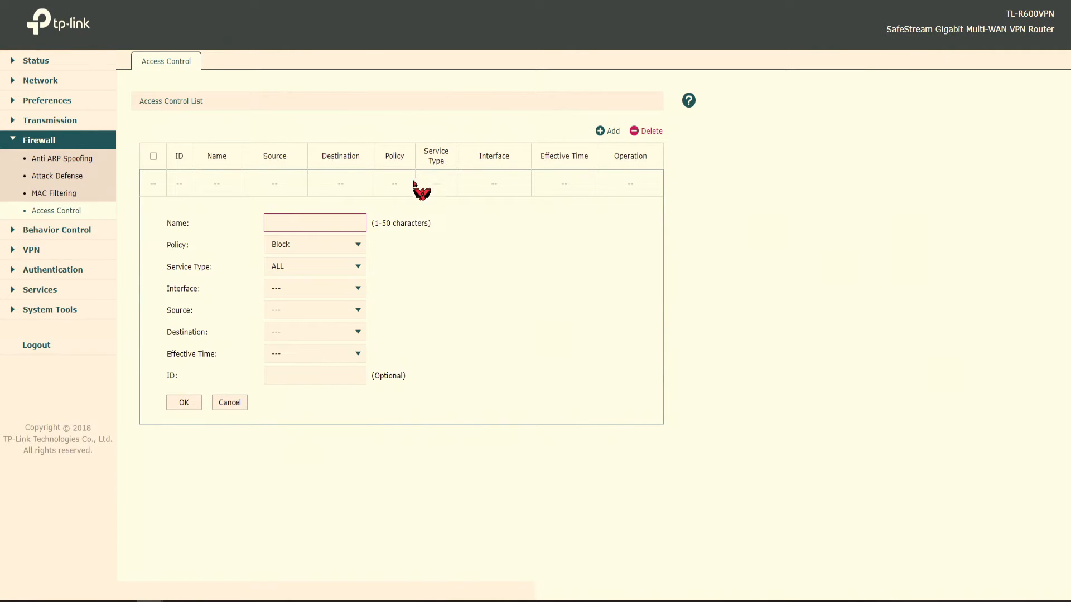
left_click(309, 245)
left_click(288, 267)
left_click(288, 270)
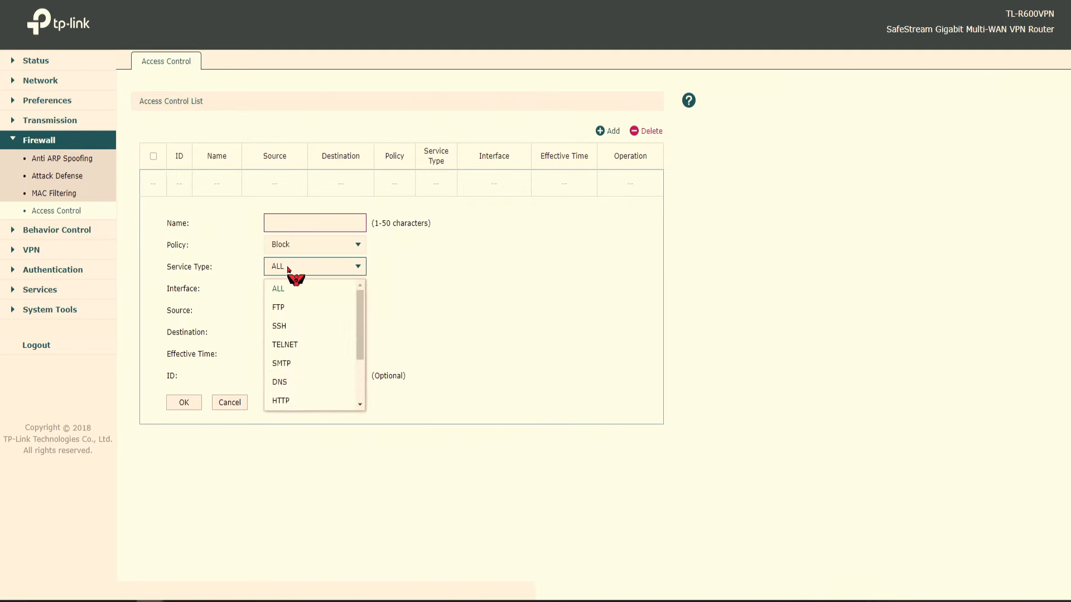
left_click(288, 269)
left_click(288, 269)
left_click(304, 268)
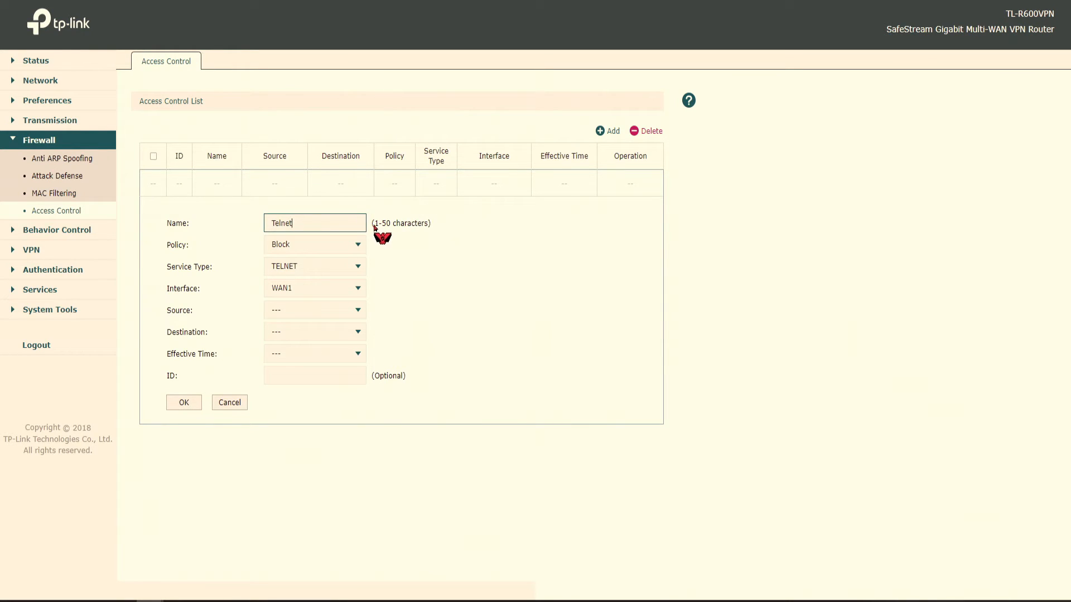
left_click_drag(309, 222, 251, 229)
left_click(212, 219)
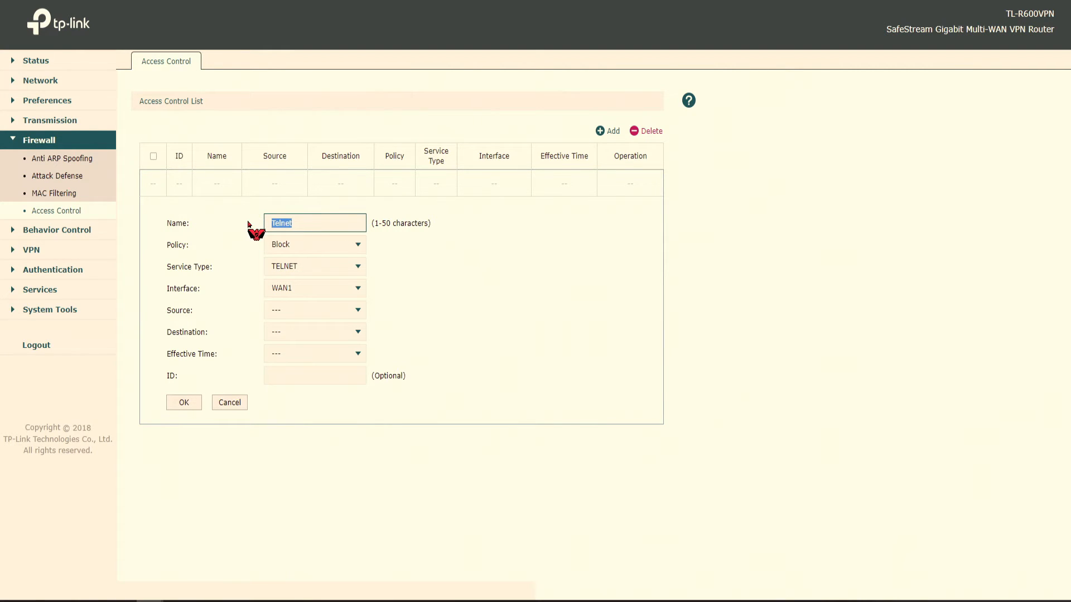
Look through the available service types, keep TELNET for the rule, and set its interface to ALL.
left_click(333, 268)
scroll(334, 334, "down", 3)
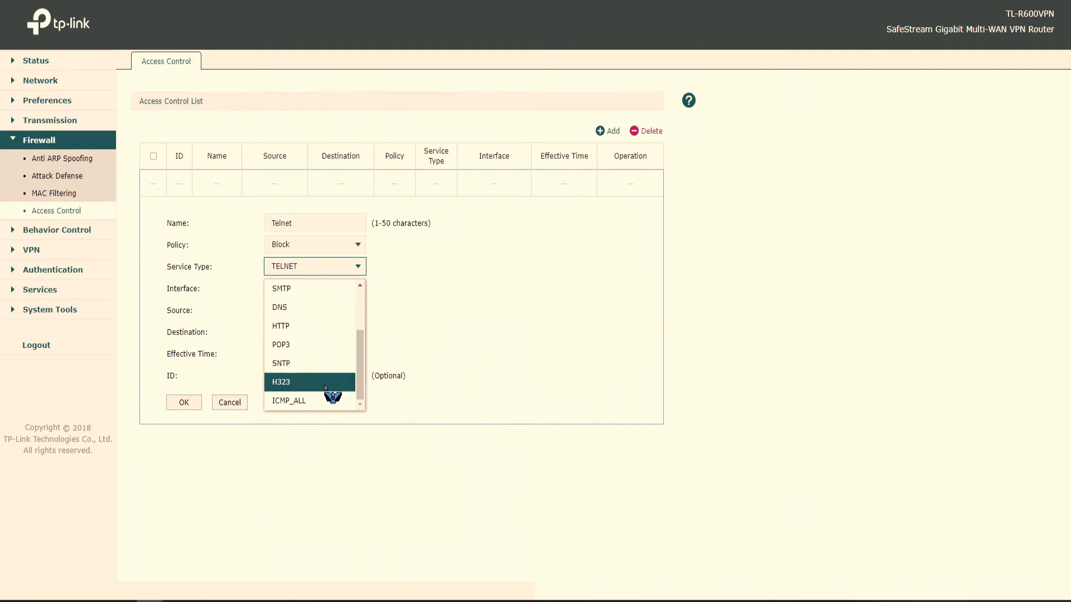
scroll(320, 315, "up", 2)
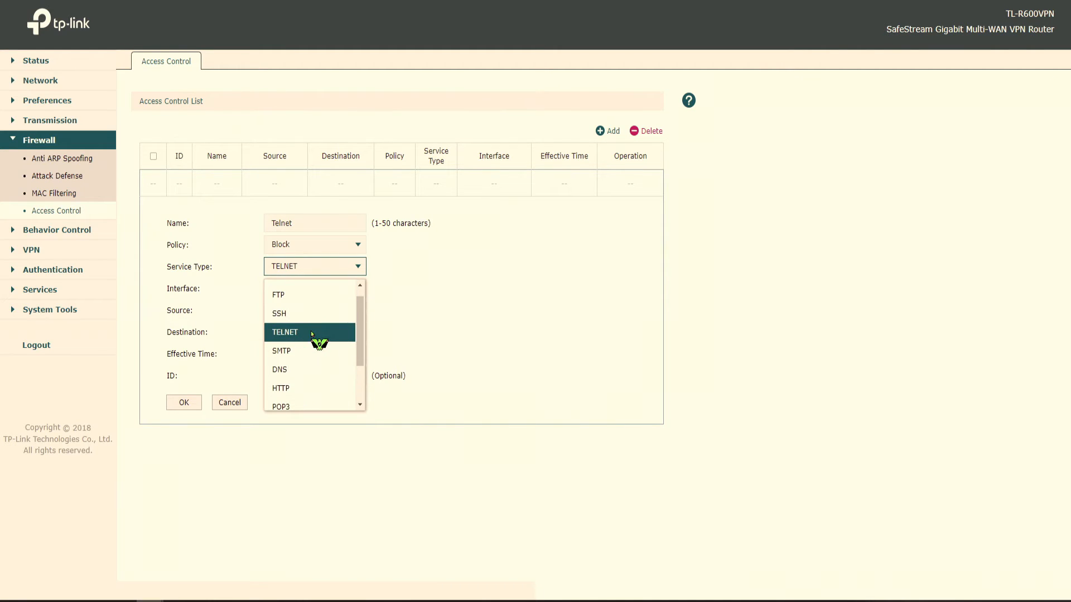
left_click(311, 334)
left_click(307, 290)
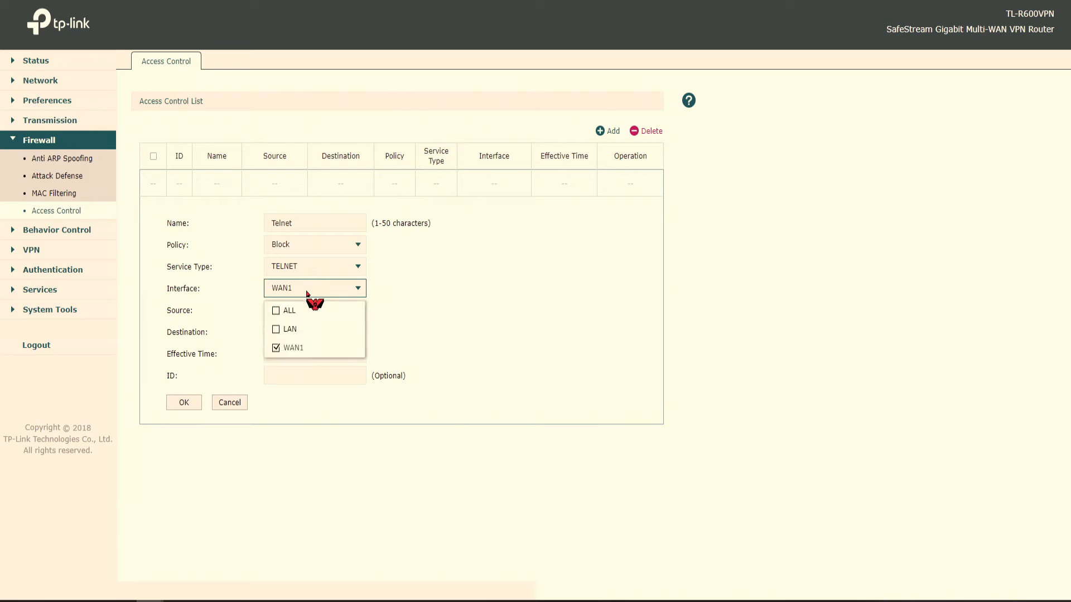
left_click(282, 311)
left_click(422, 282)
Set the Telnet rule's source and destination to IPGROUP_ANY and its effective time to Any, and save the rule.
left_click(316, 311)
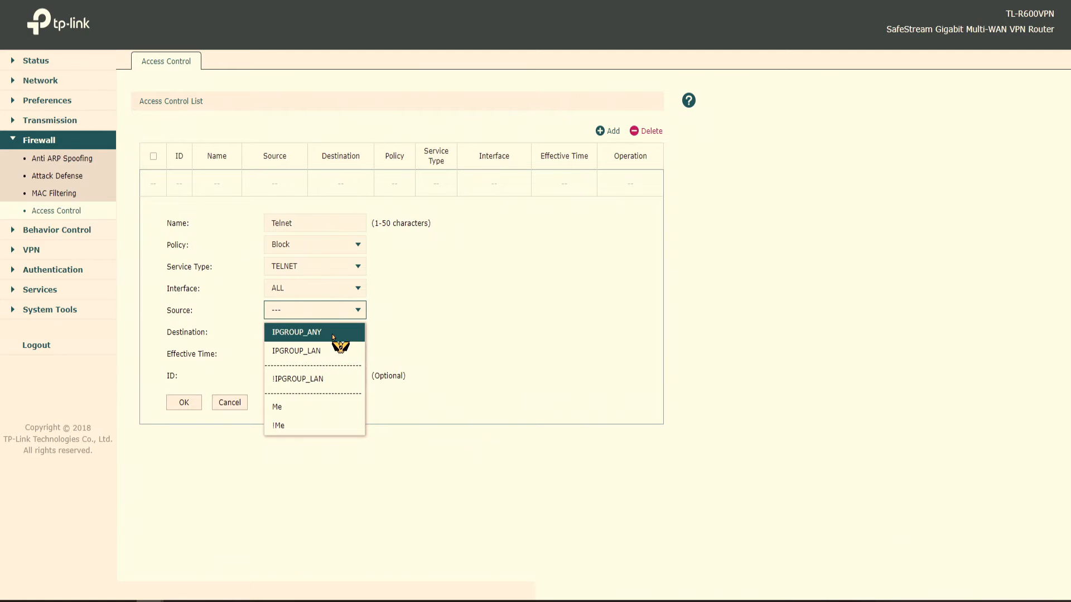
left_click(313, 337)
left_click(308, 336)
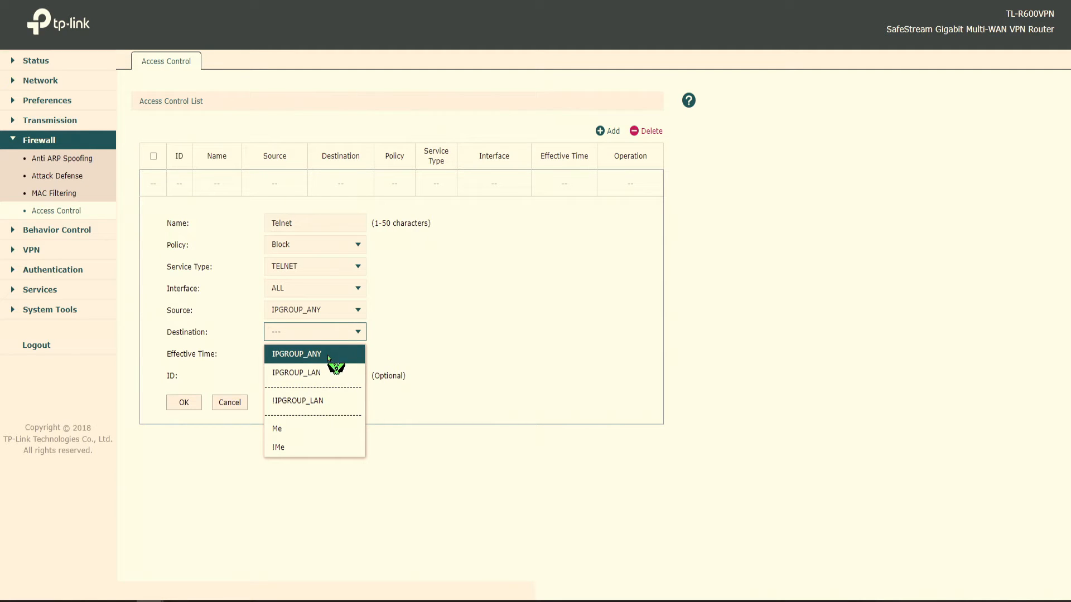
left_click(320, 359)
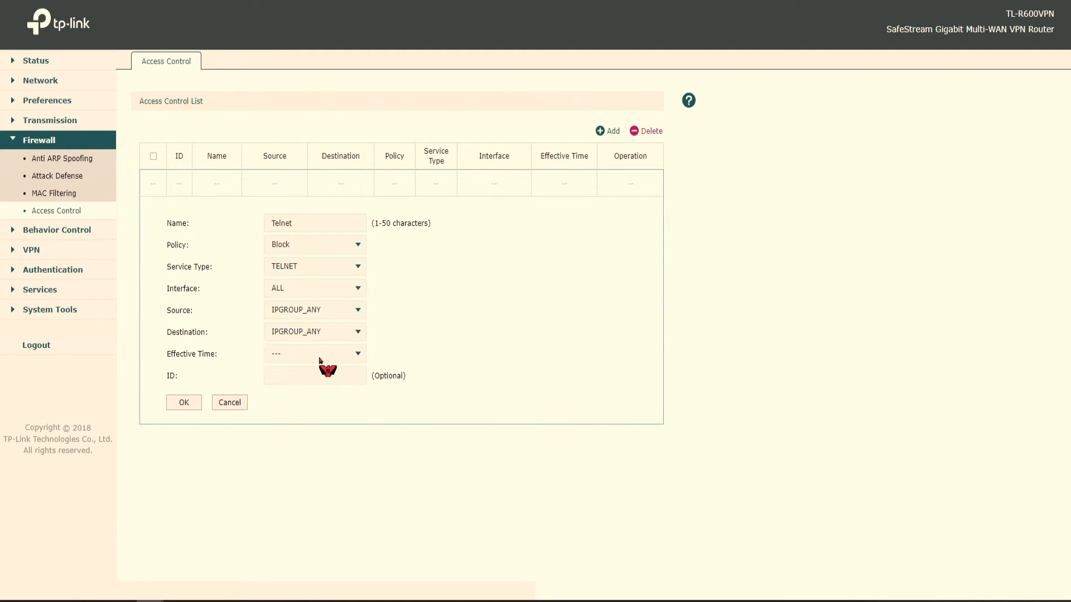
left_click(319, 360)
left_click(313, 375)
left_click(309, 374)
left_click(185, 404)
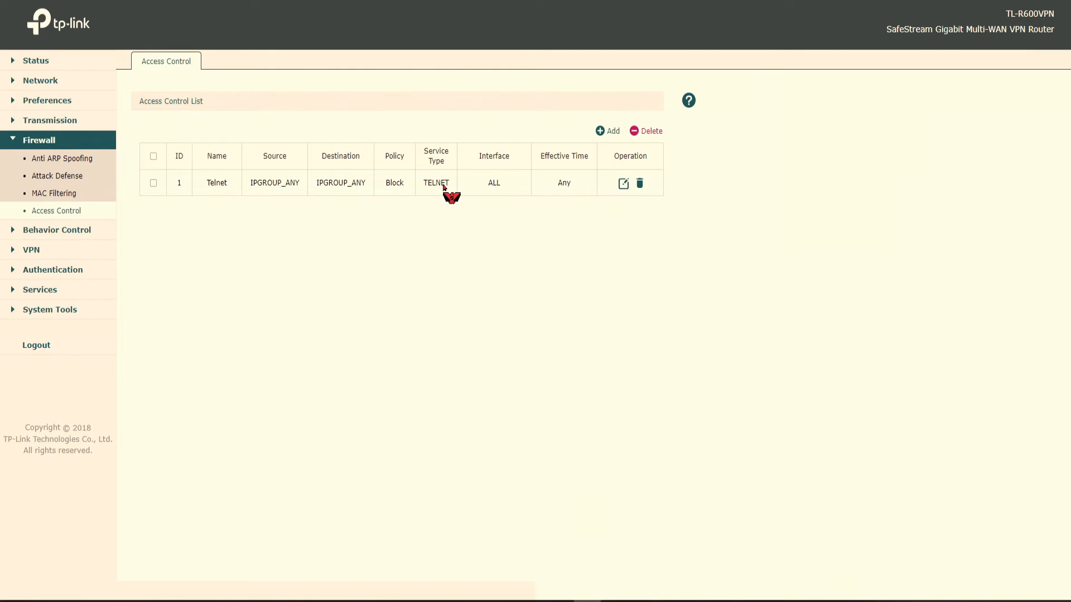
Check the Telnet rule's service type, look at a blank access control rule form, and open the IP group list under preferences.
left_click_drag(429, 186, 463, 192)
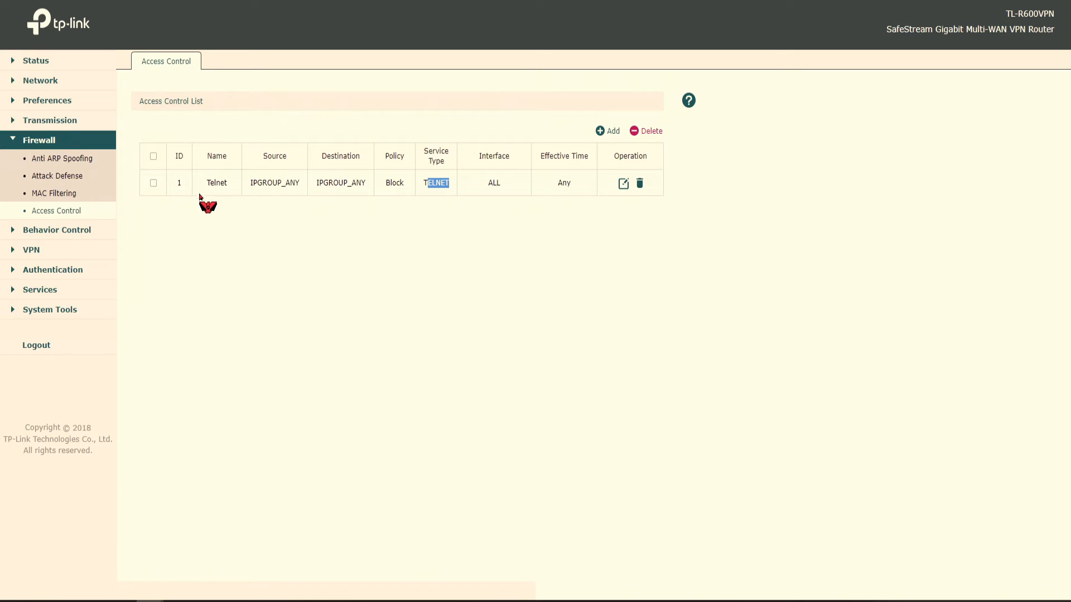
left_click(603, 132)
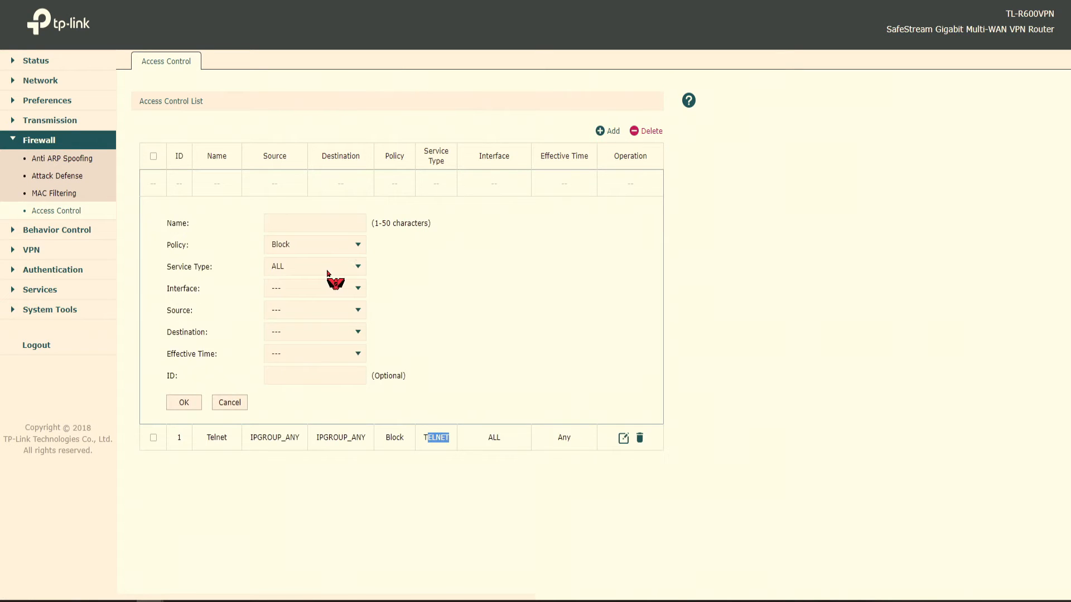
left_click(46, 100)
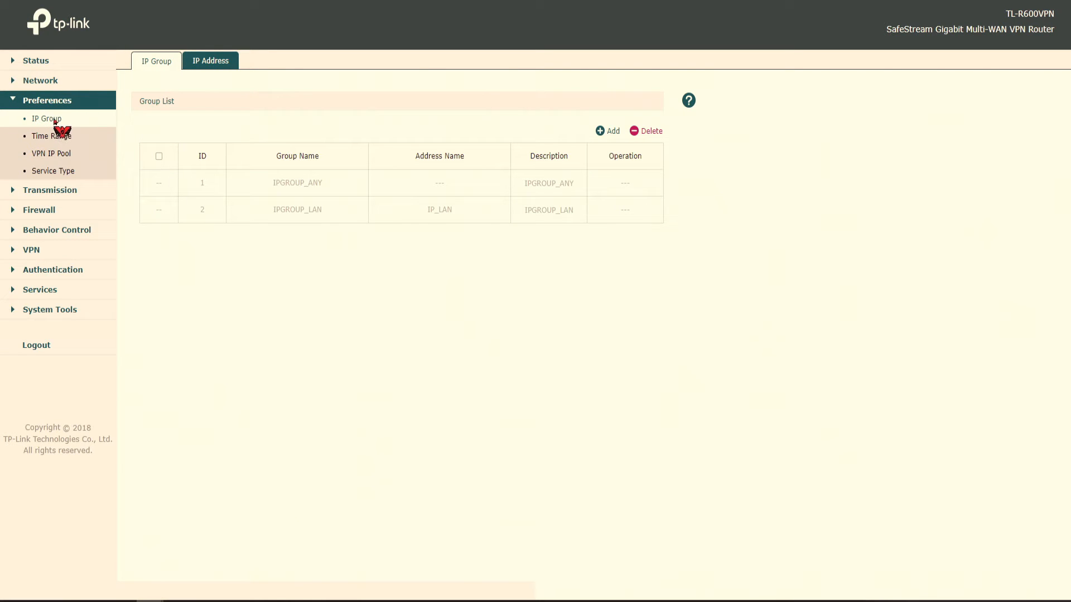
Add an IP address entry named Sales with the address range 10.0.1.1 to 10.0.1.254.
left_click(207, 59)
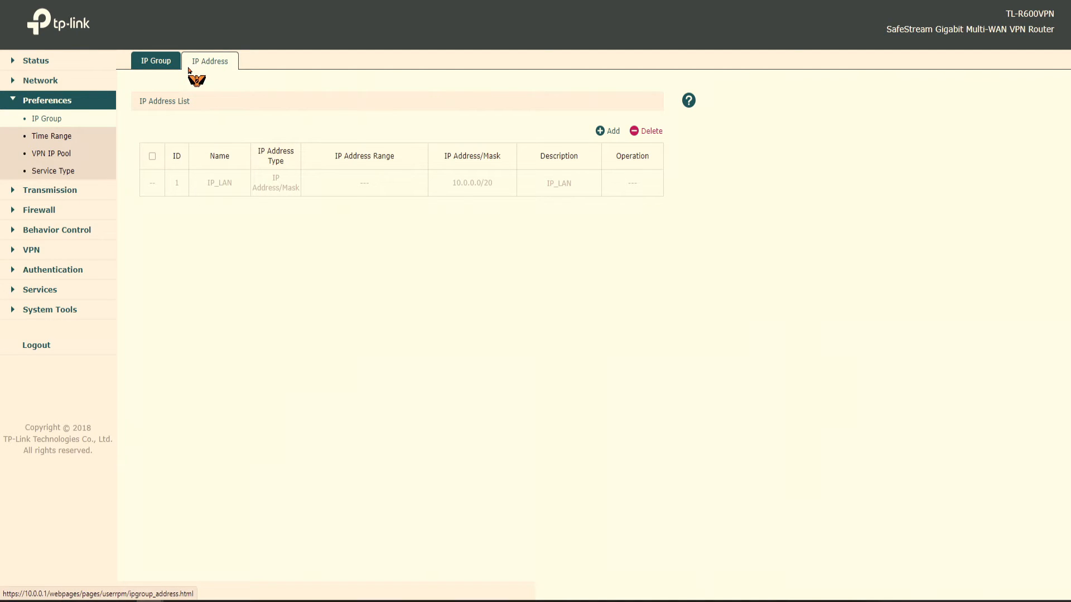
left_click(606, 132)
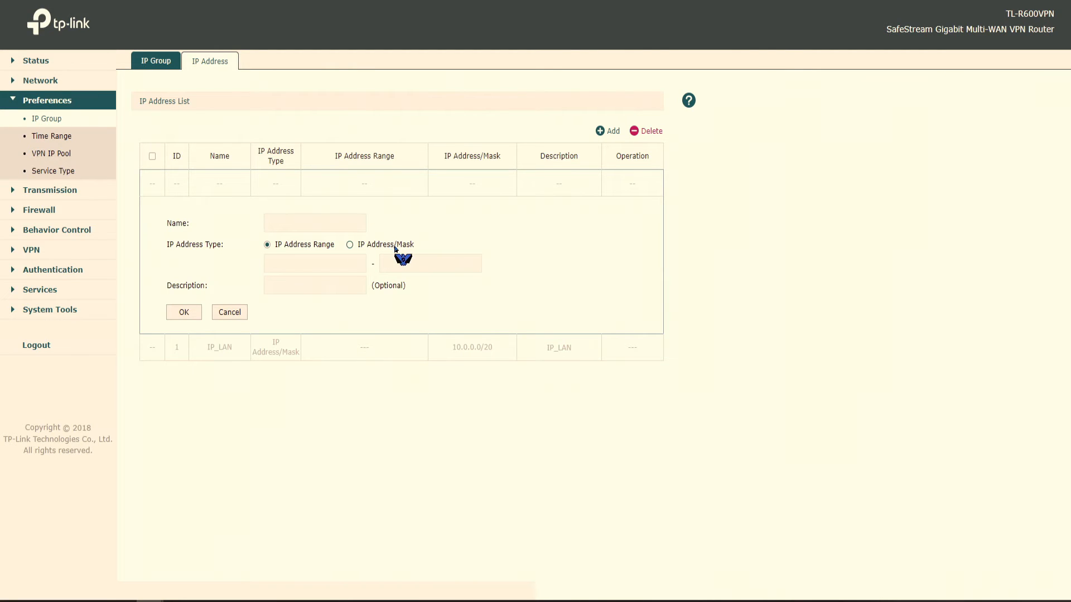
left_click(318, 262)
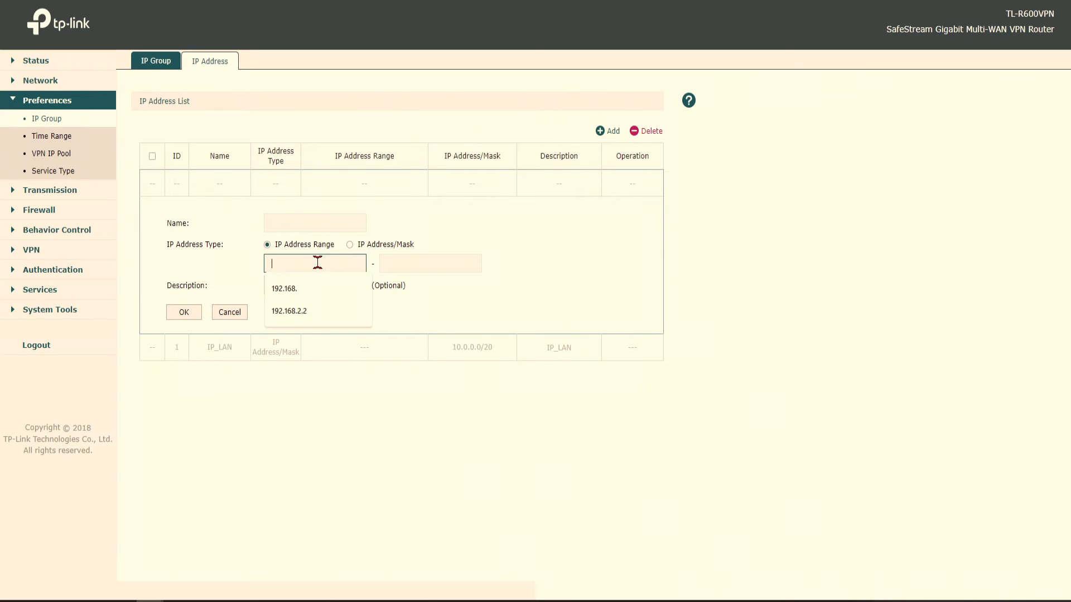
type("10.0.1.1")
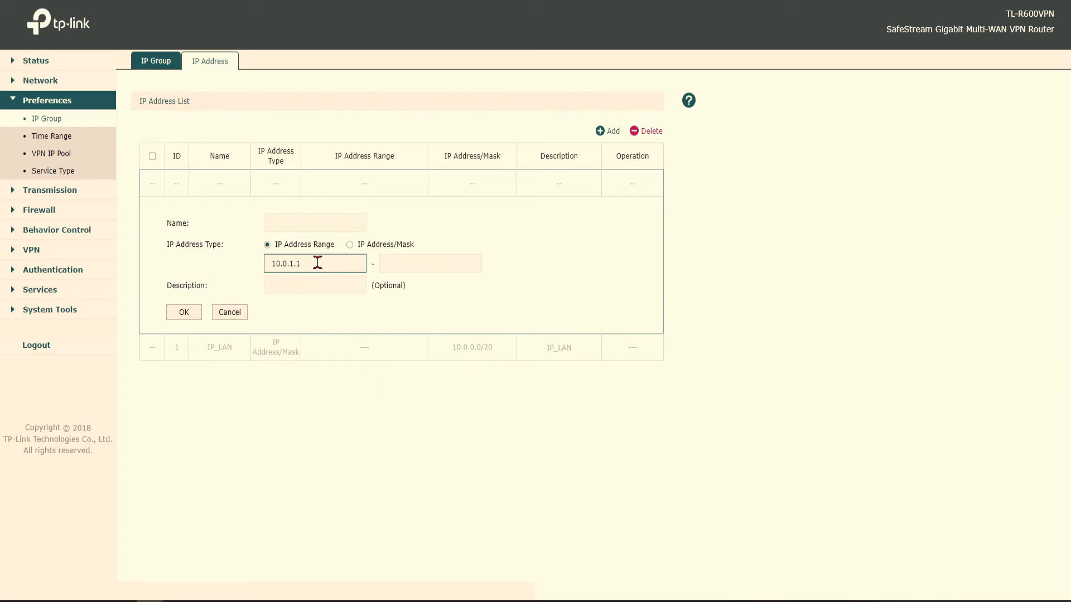
double_click(317, 262)
key("ctrl+c")
left_click(437, 263)
key("ctrl+v")
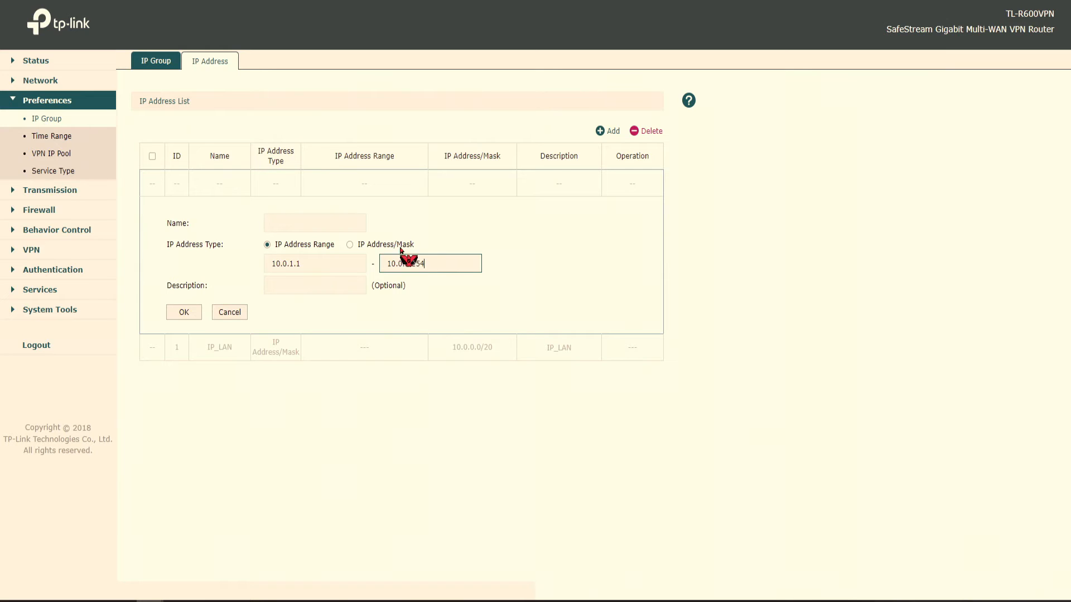
left_click(534, 239)
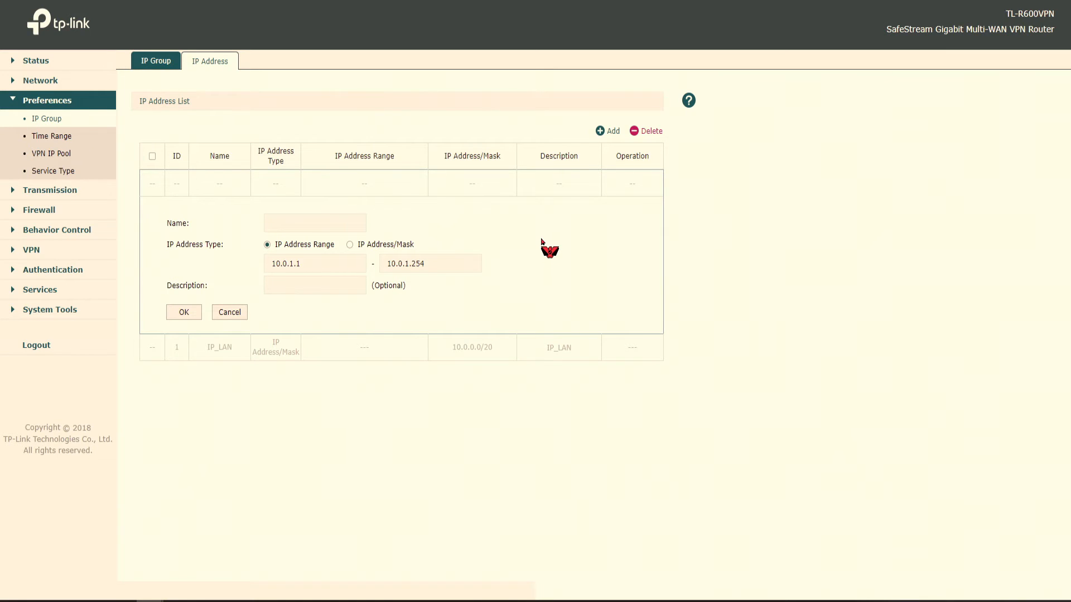
left_click(183, 312)
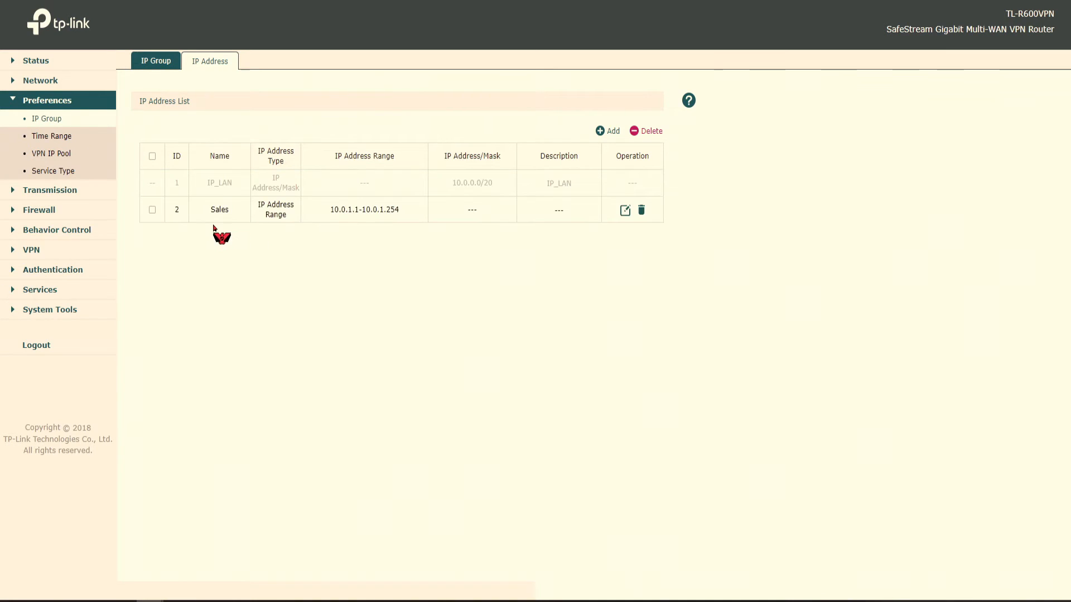
Review the names and address ranges of the Sales, IT, Accounting and Servers entries in the IP address list.
left_click_drag(209, 212, 513, 218)
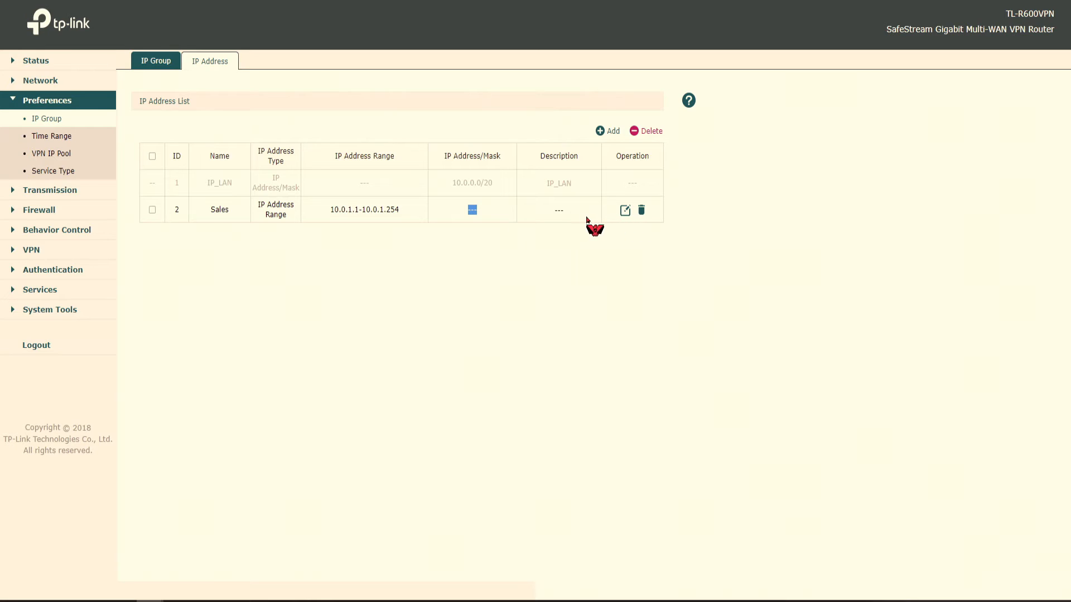
left_click_drag(586, 218, 451, 203)
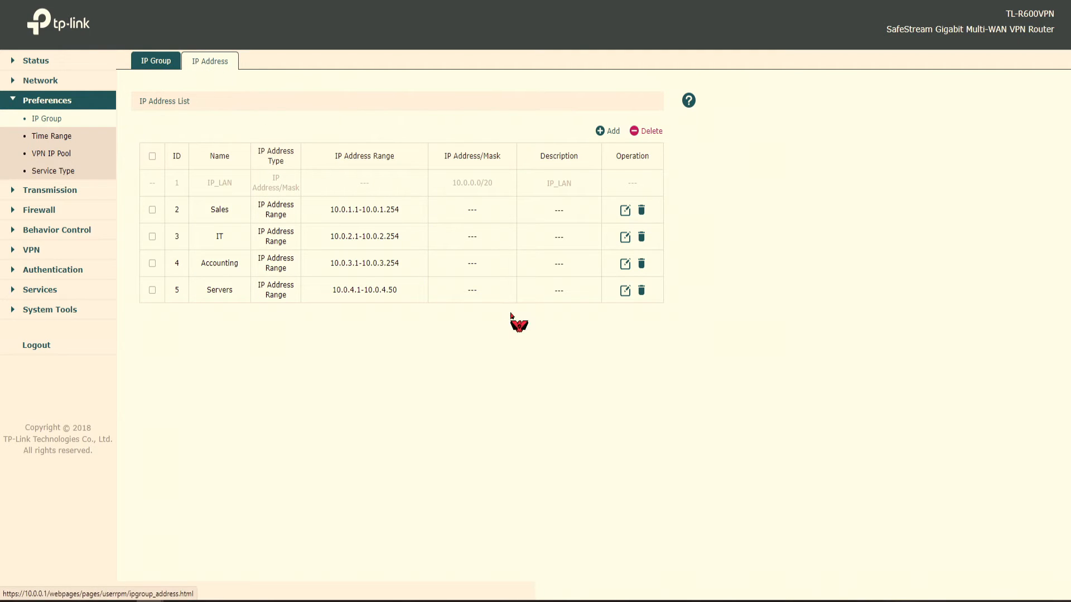
left_click_drag(331, 210, 372, 210)
left_click_drag(215, 210, 257, 215)
left_click(216, 212)
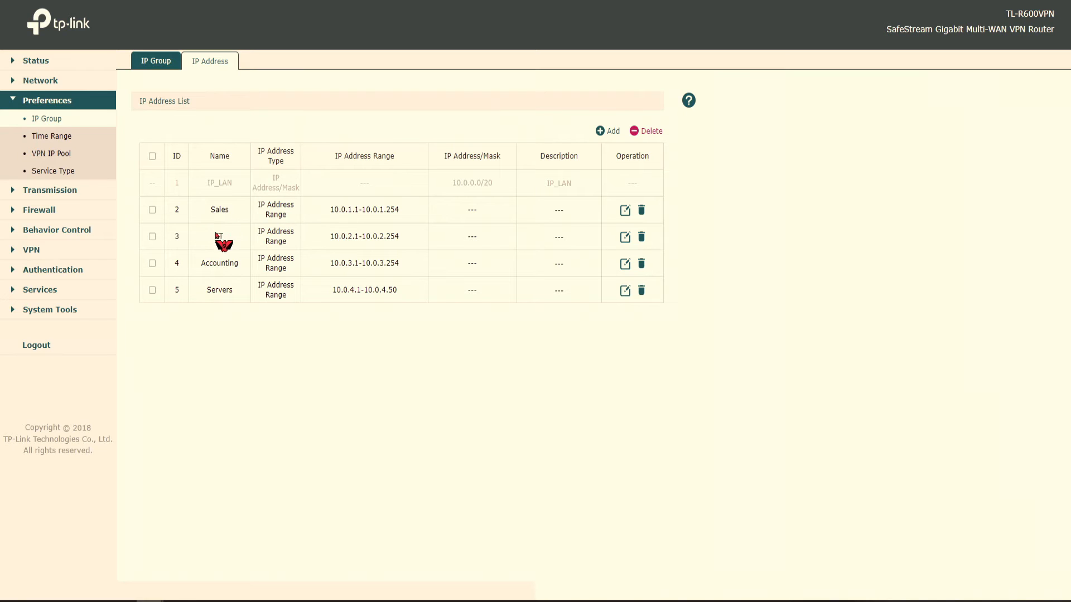
double_click(216, 264)
double_click(221, 291)
left_click_drag(404, 287, 323, 291)
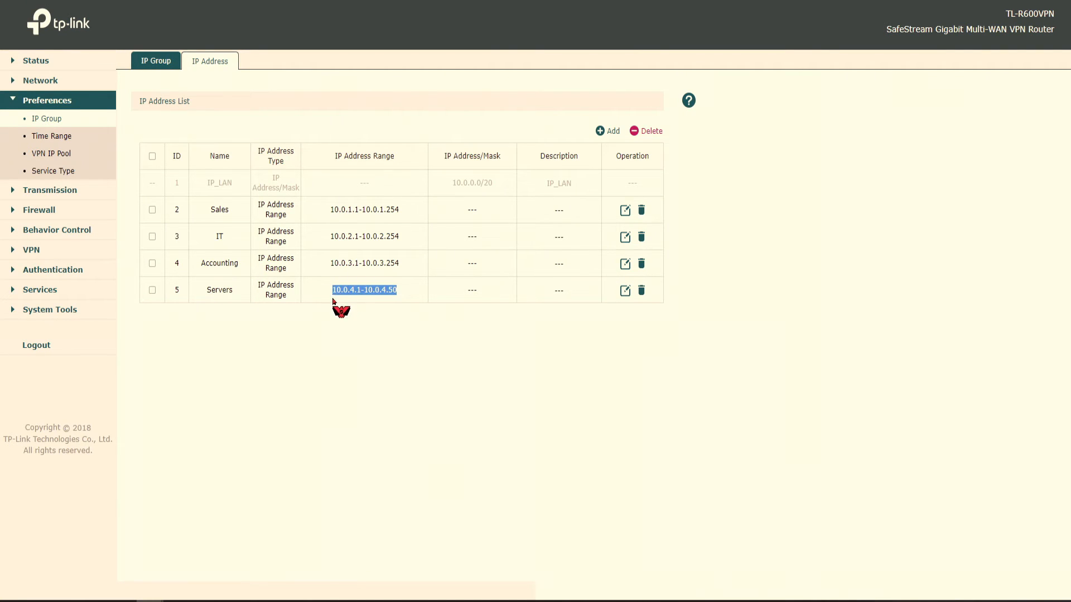
left_click(375, 292)
left_click_drag(397, 292, 402, 270)
left_click(341, 292)
left_click_drag(328, 237, 401, 232)
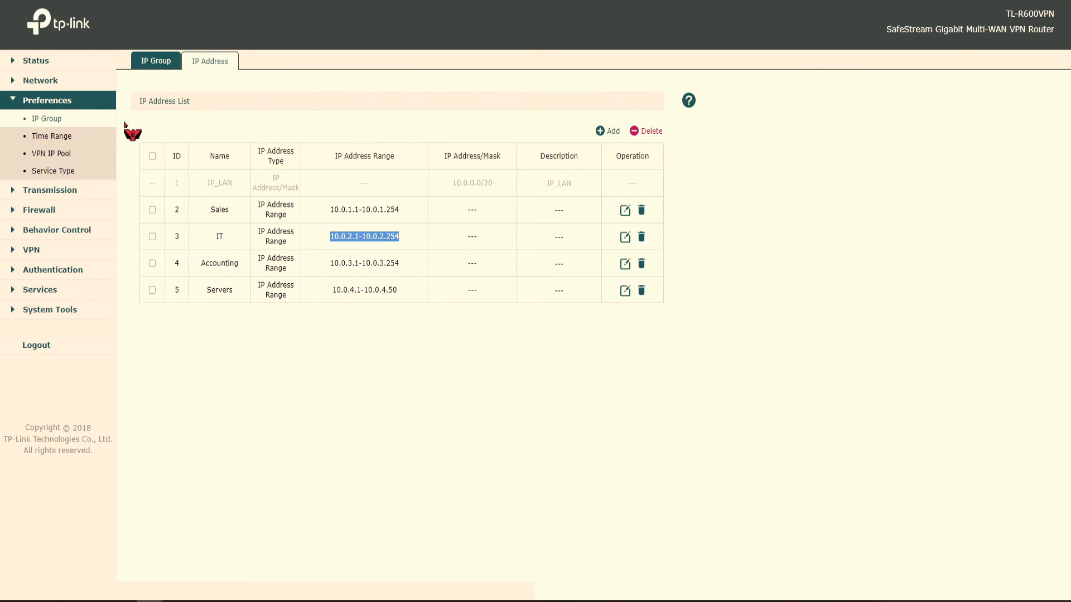
Add an IP group named Sales that uses the Sales address entry.
left_click(162, 64)
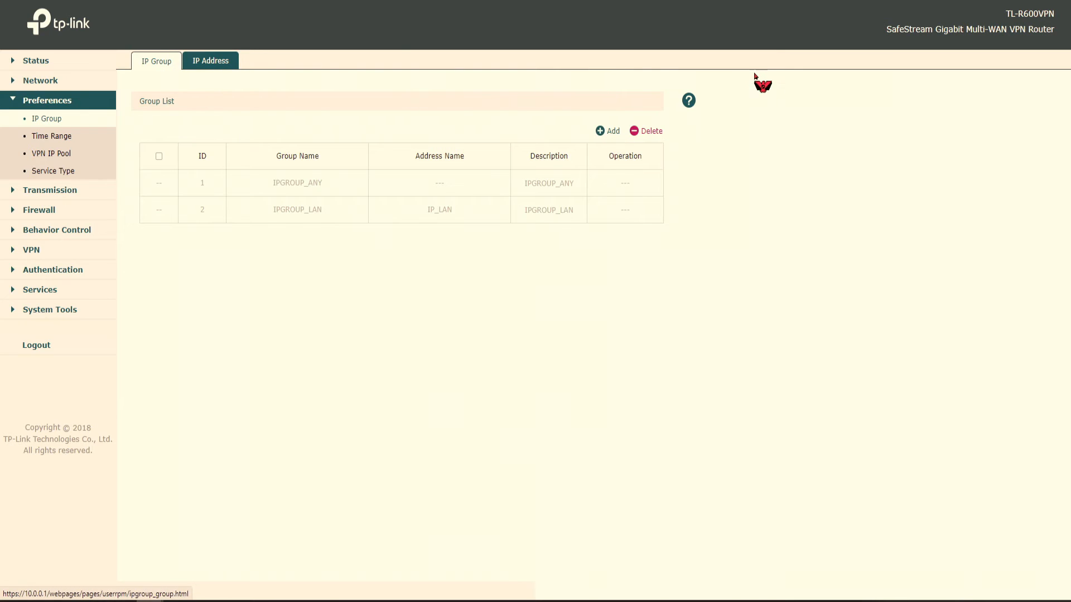
left_click(612, 132)
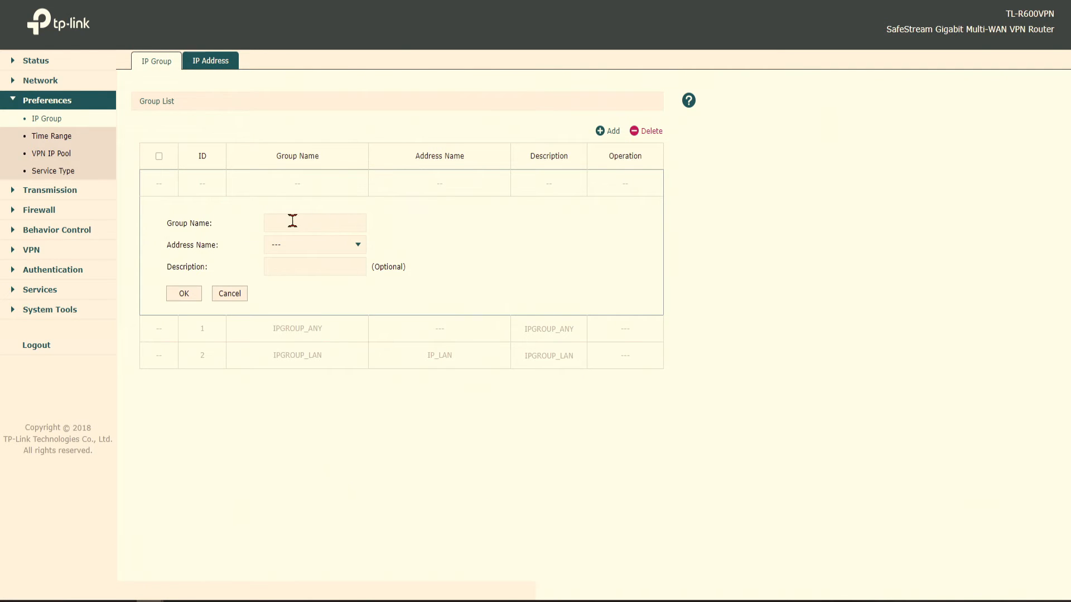
left_click(308, 247)
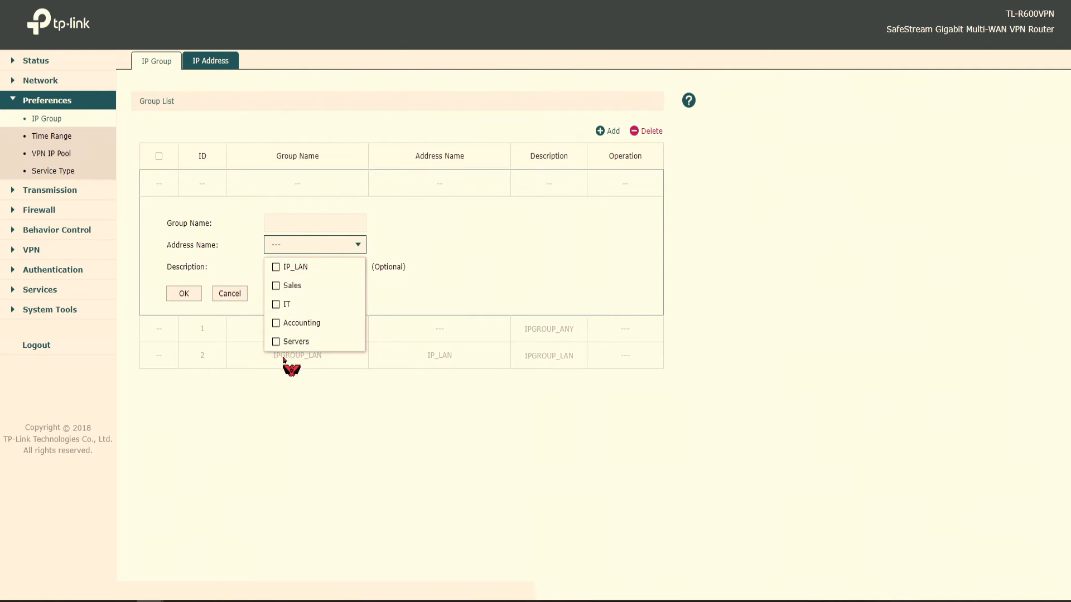
left_click(285, 287)
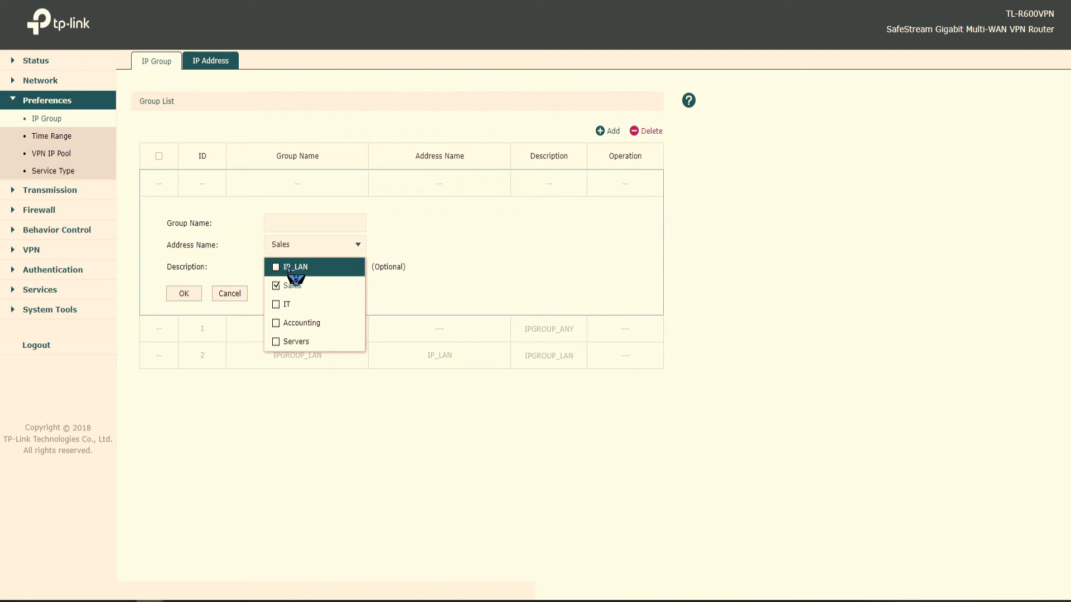
left_click(190, 268)
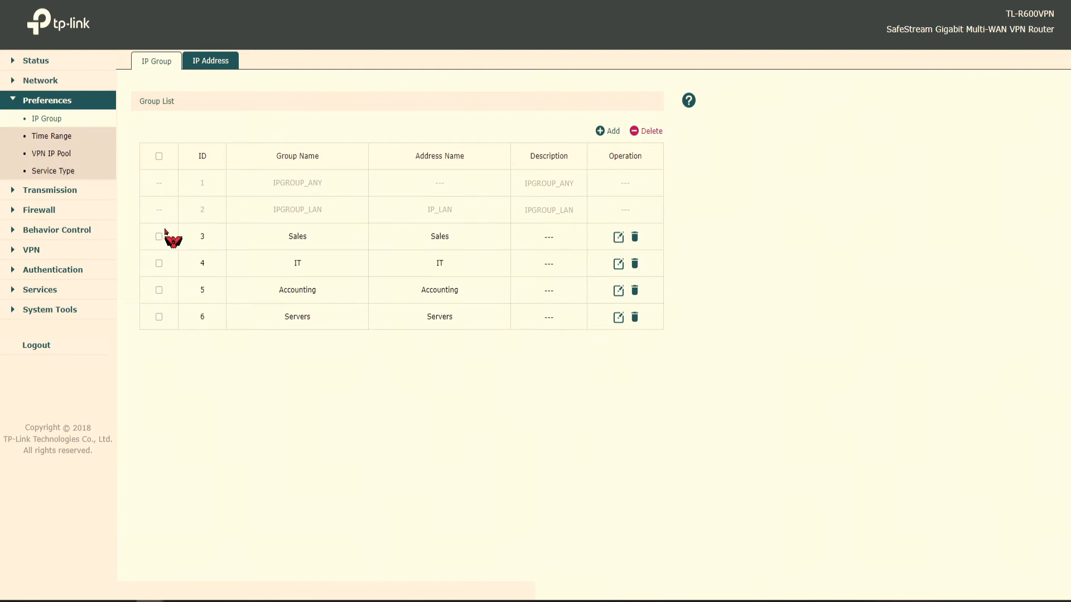
Check the custom IP groups against the address names assigned to them in the group list.
left_click_drag(279, 241, 402, 272)
left_click_drag(307, 290, 507, 292)
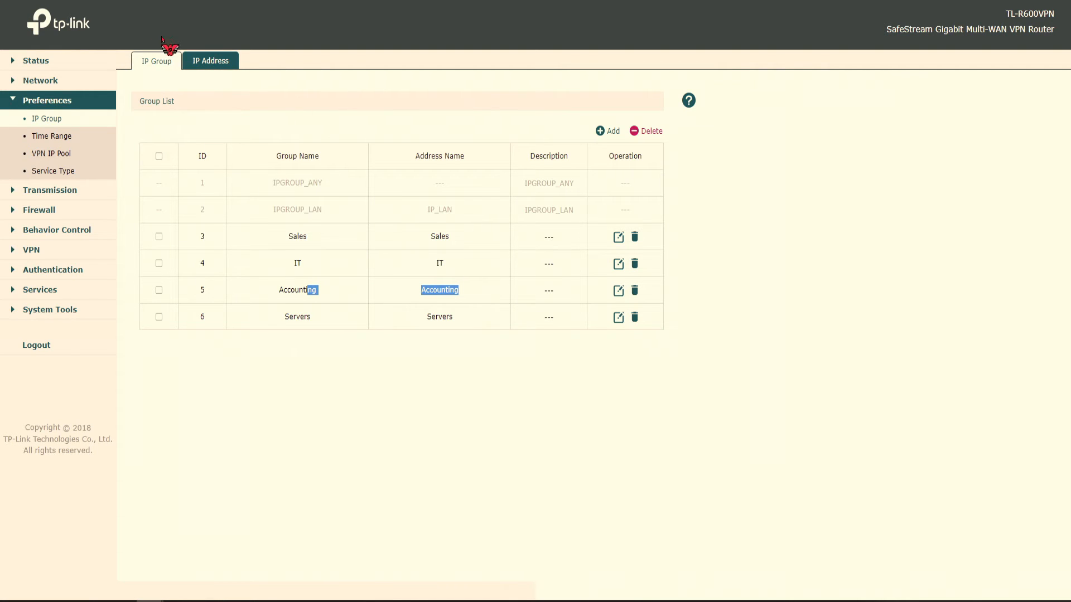
left_click_drag(279, 290, 332, 316)
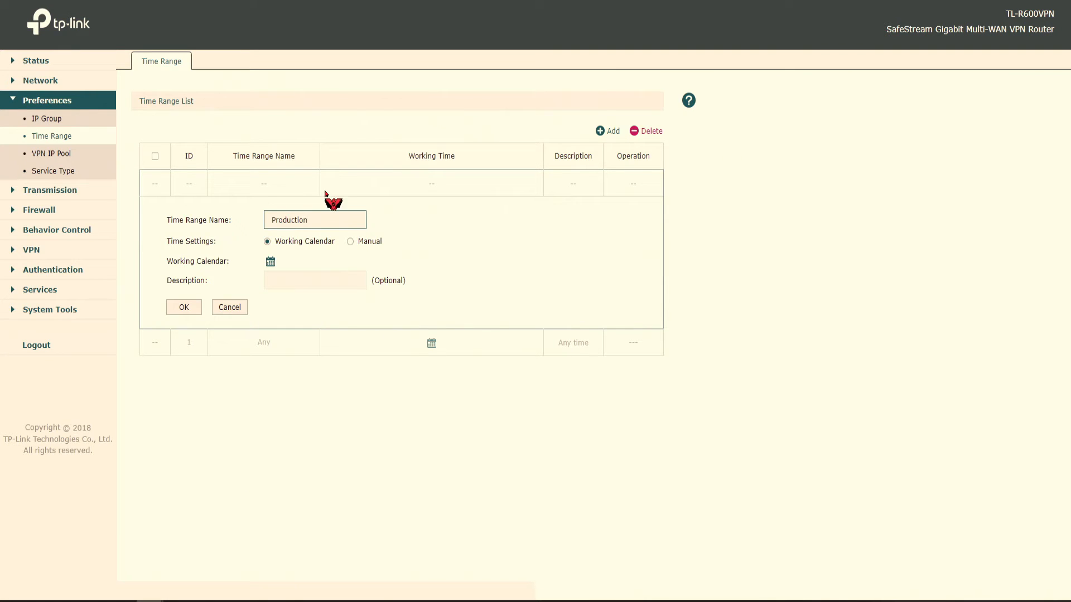
Set the Production time range's working calendar to Monday through Friday, 06:00 to 17:00, and save the time range.
left_click(271, 263)
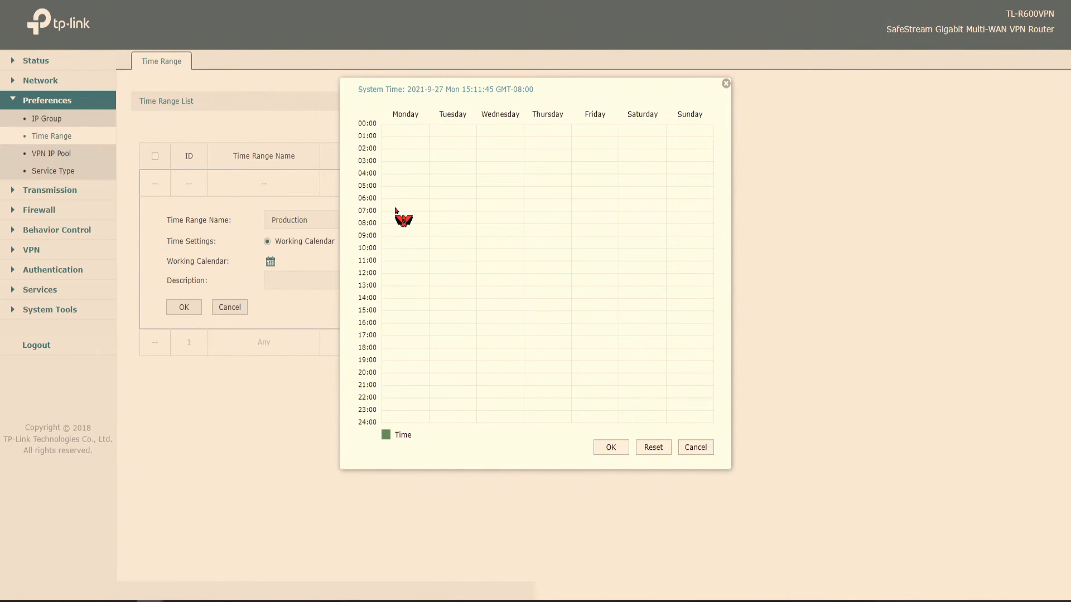
left_click_drag(397, 210, 613, 334)
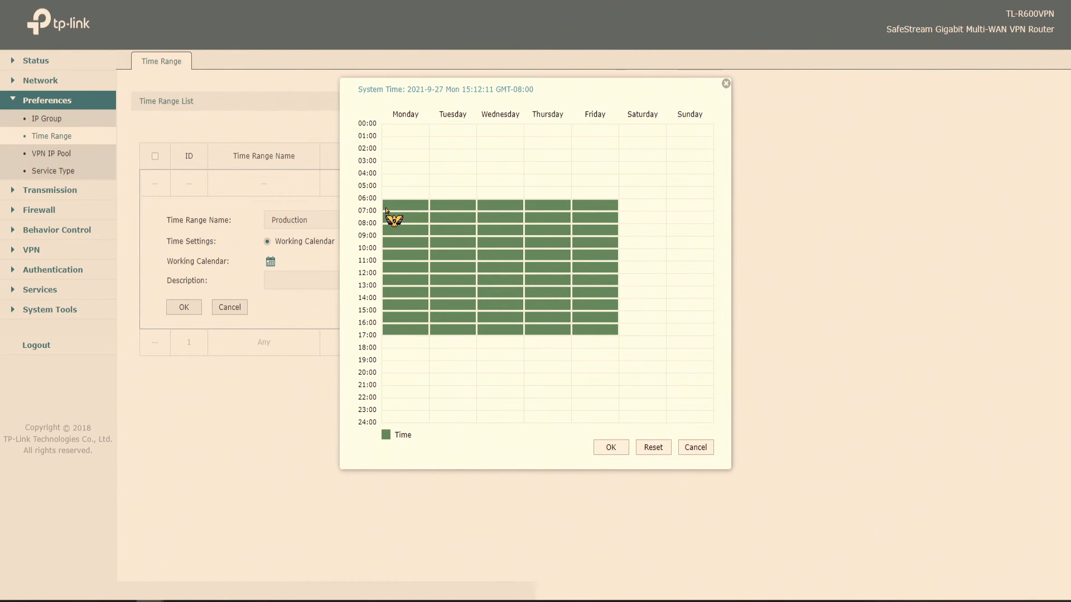
left_click(614, 448)
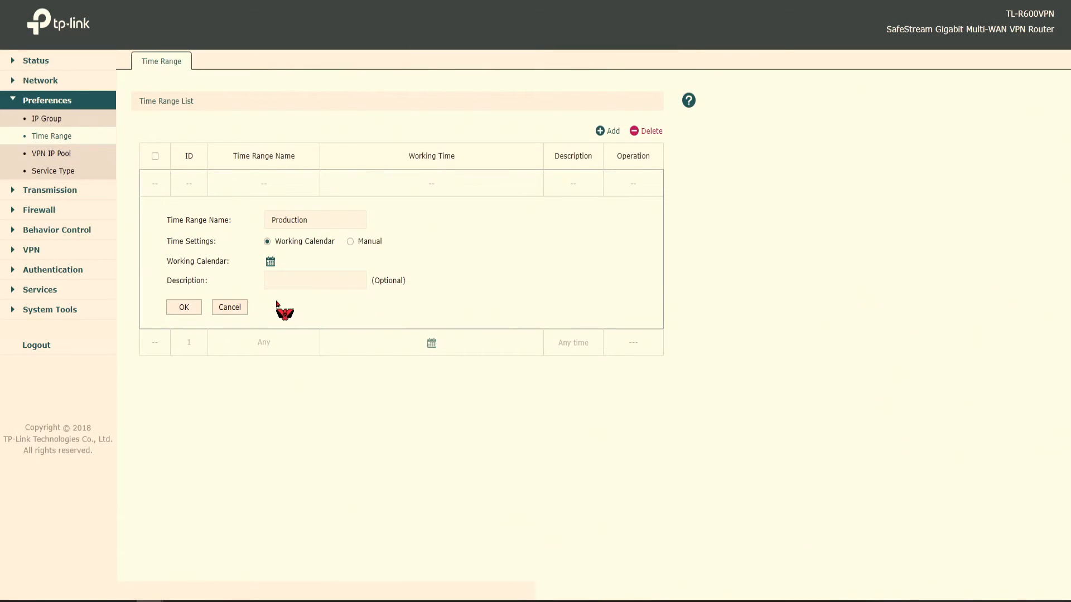
left_click(167, 314)
Start a new time range and name it Offtime.
left_click(601, 131)
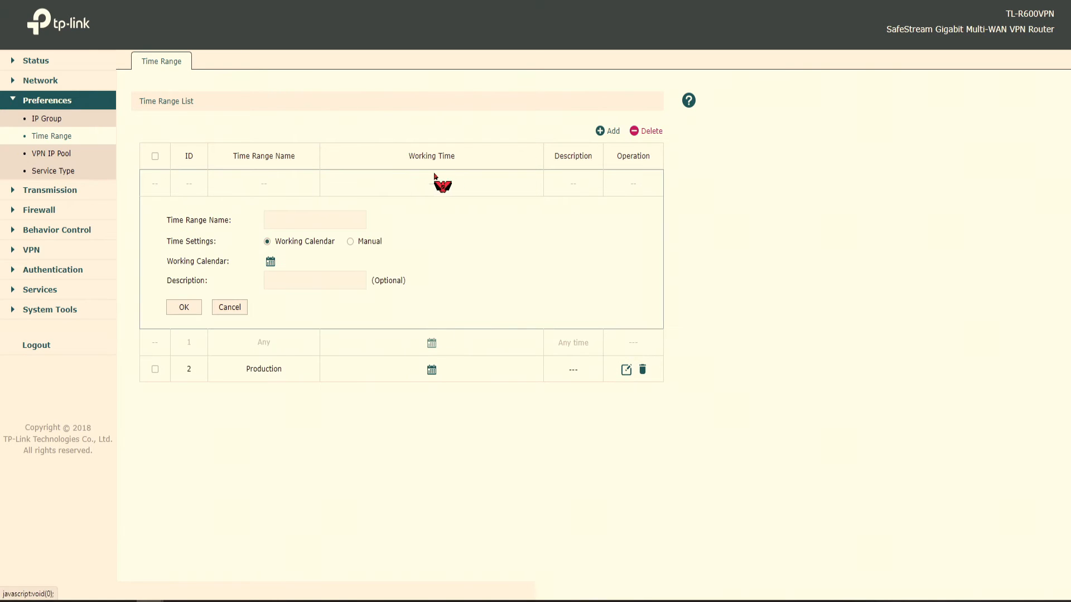
left_click(300, 222)
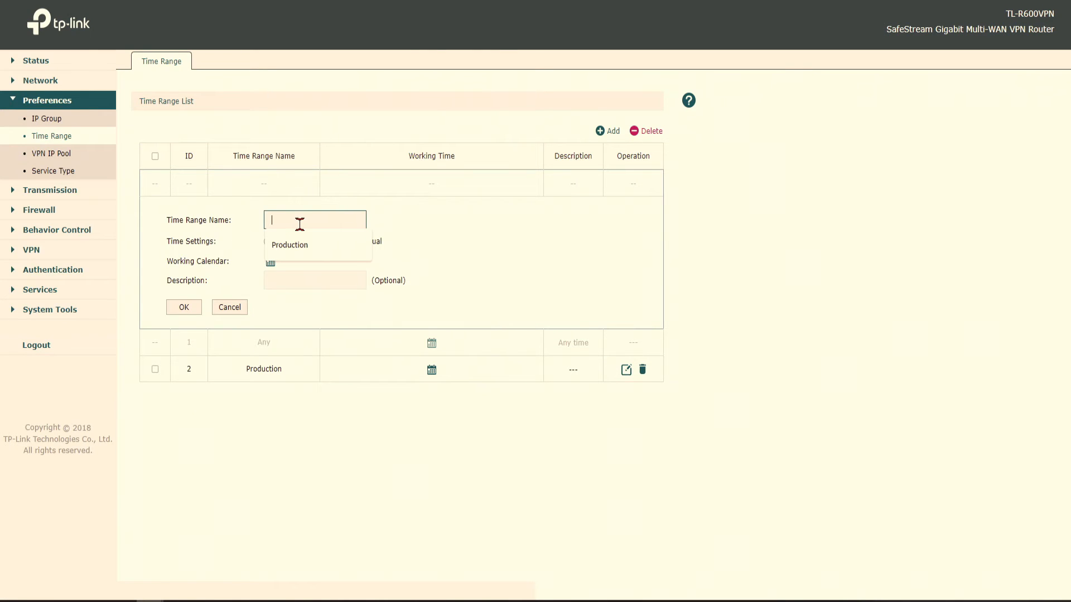
type("Off time")
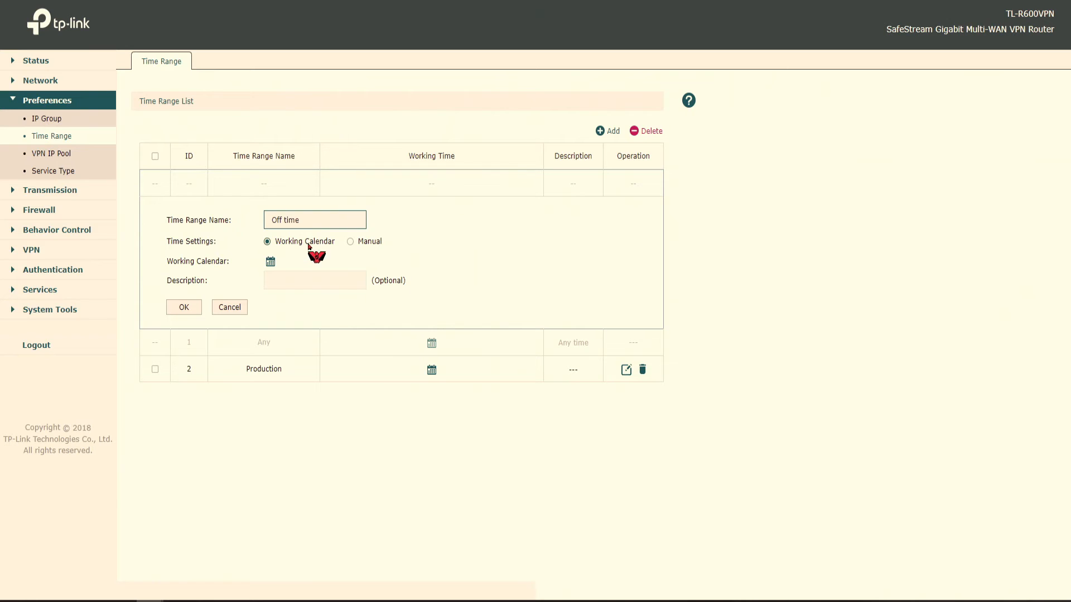
left_click(267, 262)
key("BackSpace")
Mark all of Saturday and Sunday plus weekdays 00:00–06:00 and 17:00–24:00 in the Offtime working calendar, and save the time range.
left_click(270, 262)
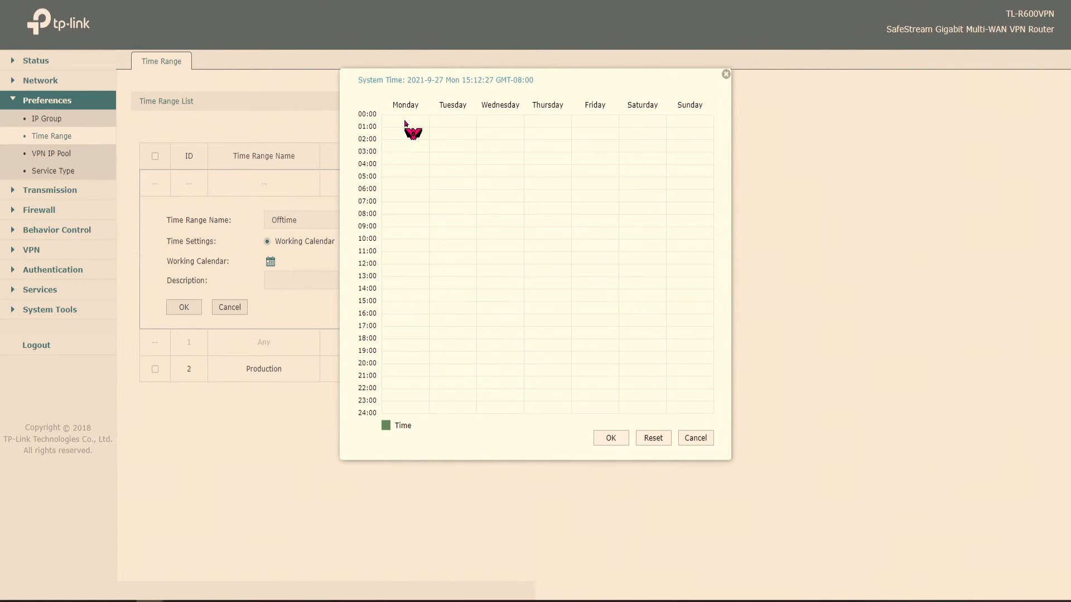
left_click_drag(639, 114, 702, 412)
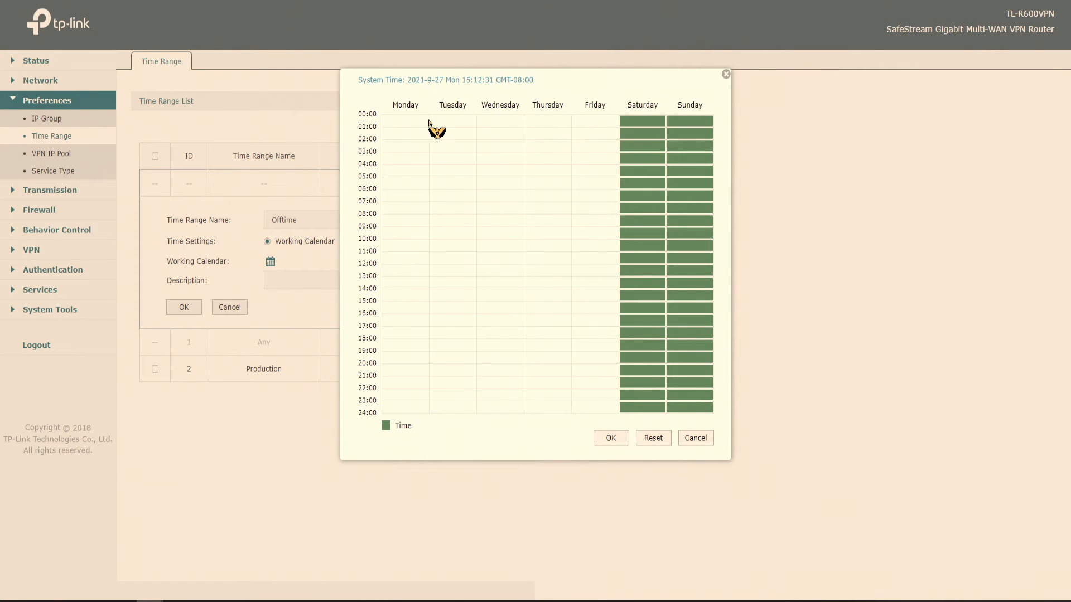
left_click_drag(406, 127, 594, 184)
left_click_drag(609, 413, 397, 333)
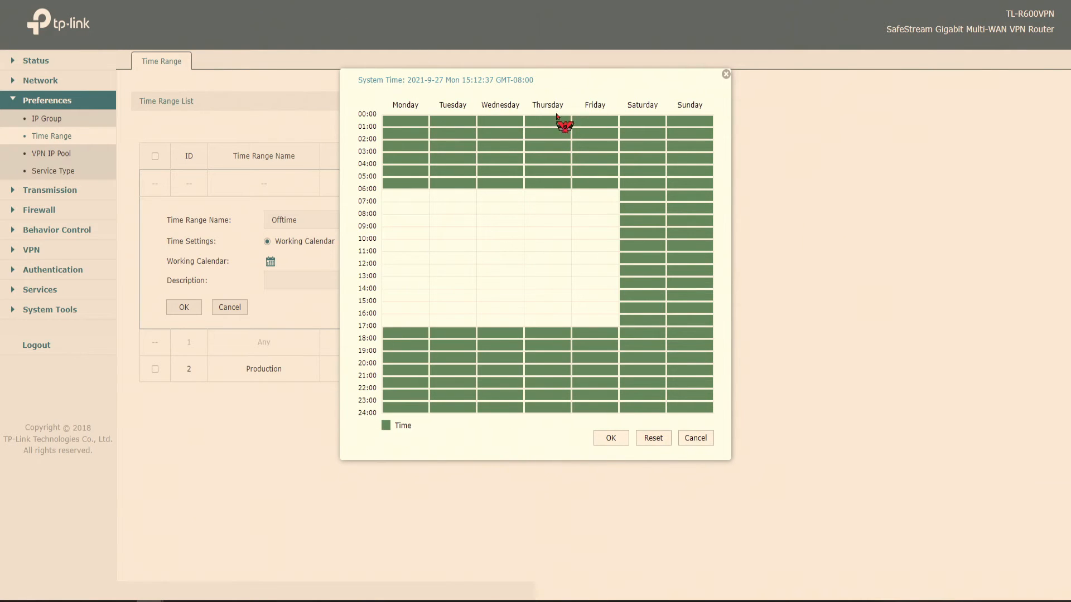
left_click(612, 438)
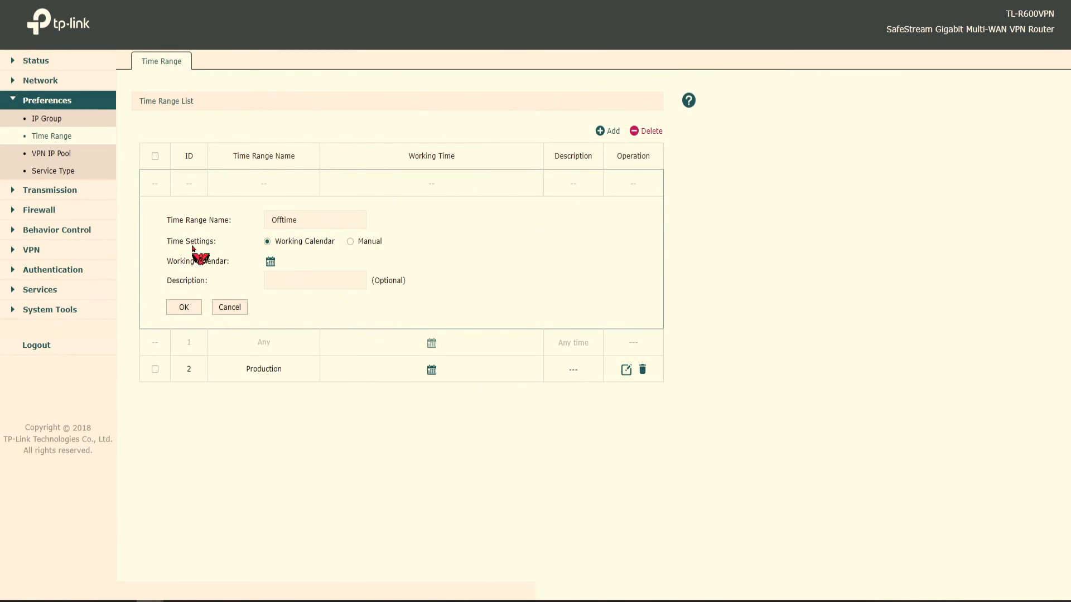
left_click(187, 307)
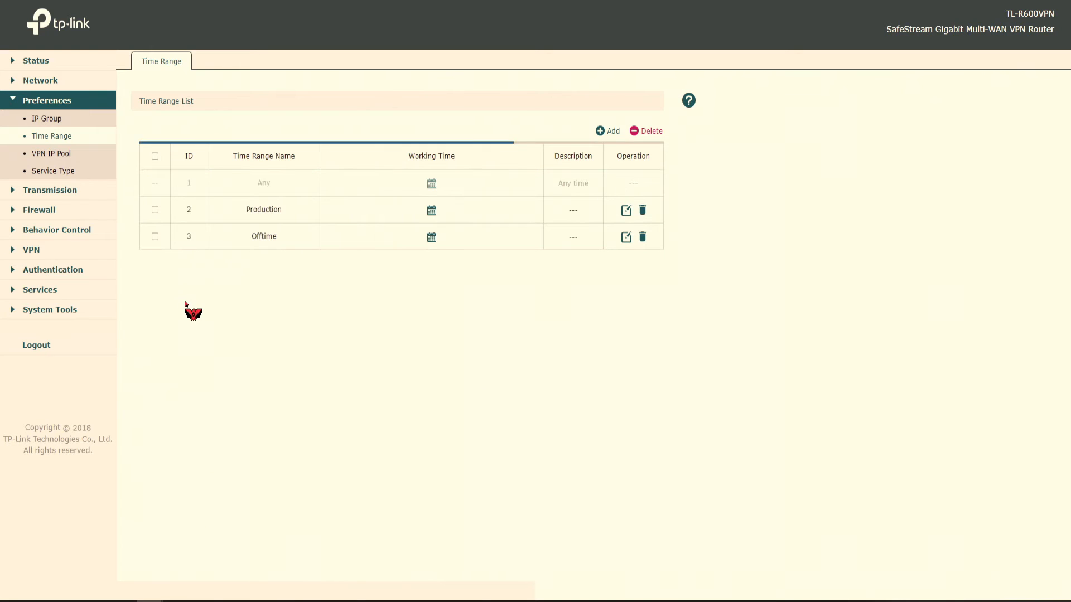
Add a time range named Lunch, mark 12:00–13:00 on all seven days in its working calendar, and save it.
left_click(610, 132)
left_click(340, 215)
type("L")
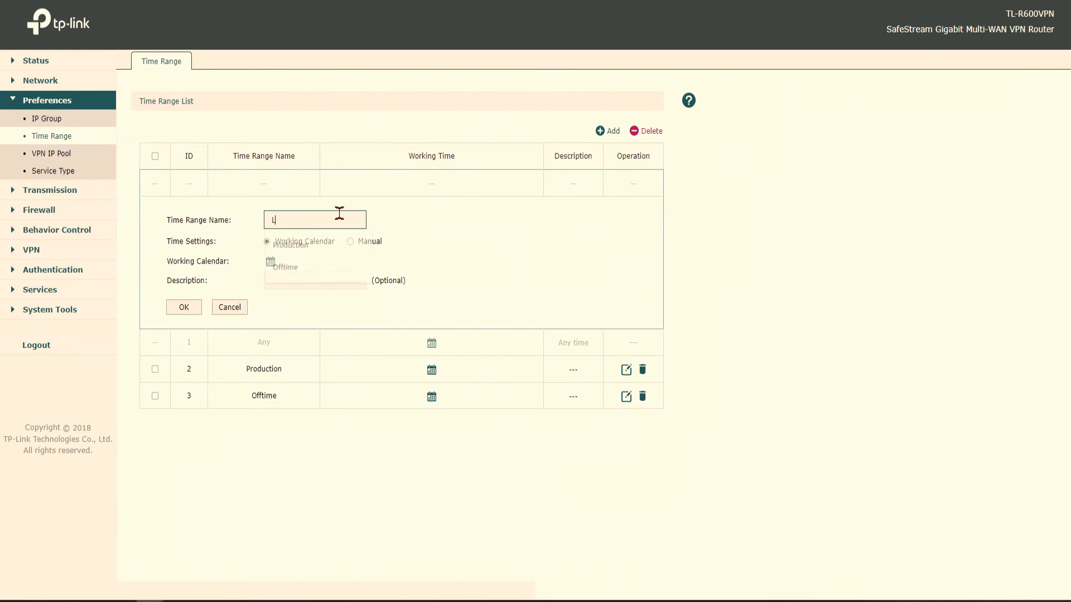
type("unch")
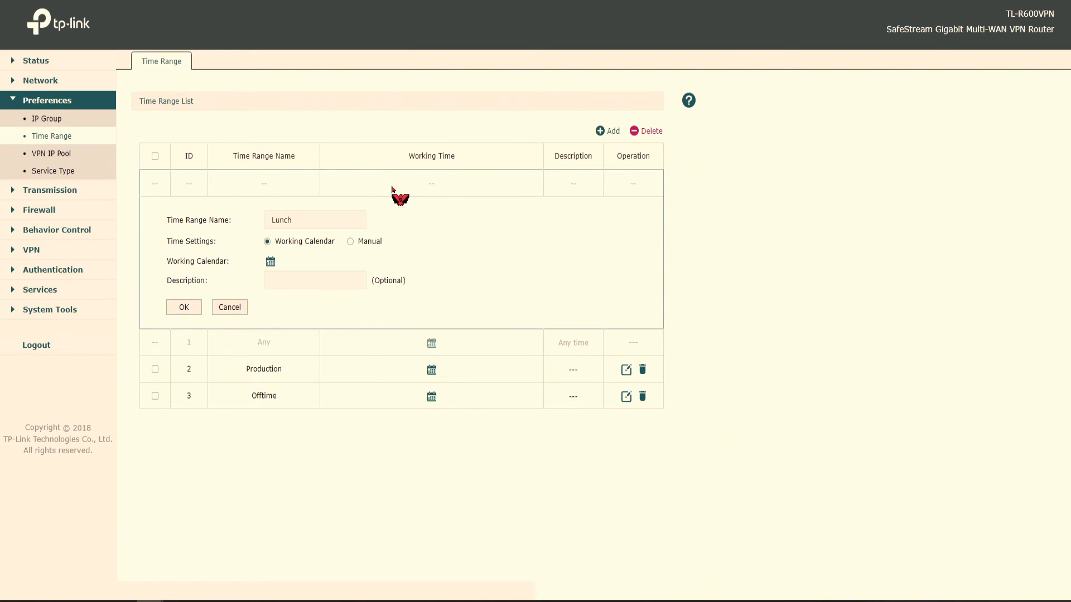
left_click(271, 262)
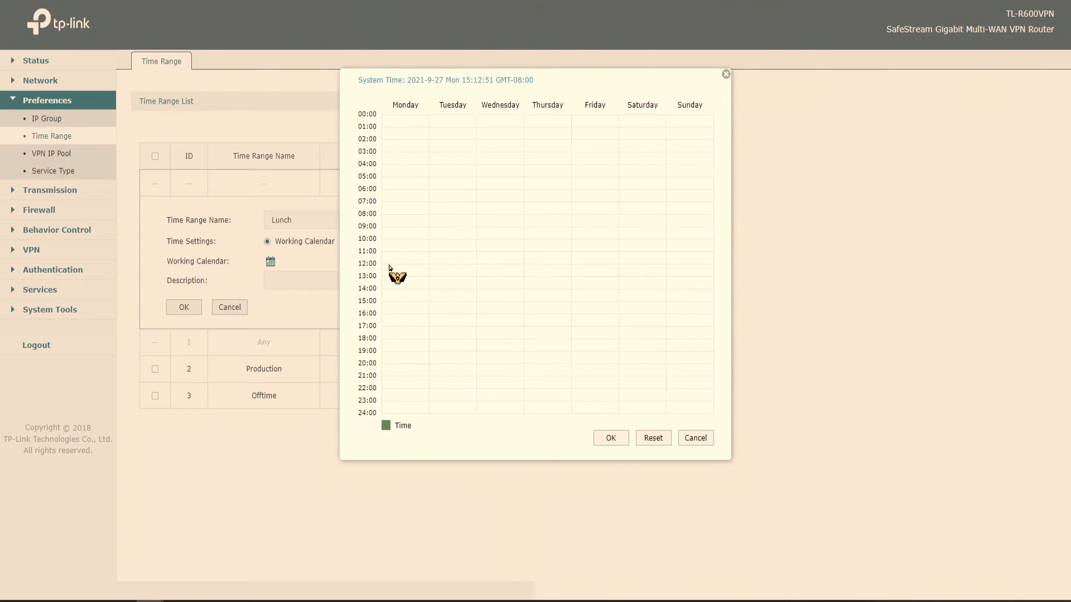
left_click_drag(390, 270, 712, 275)
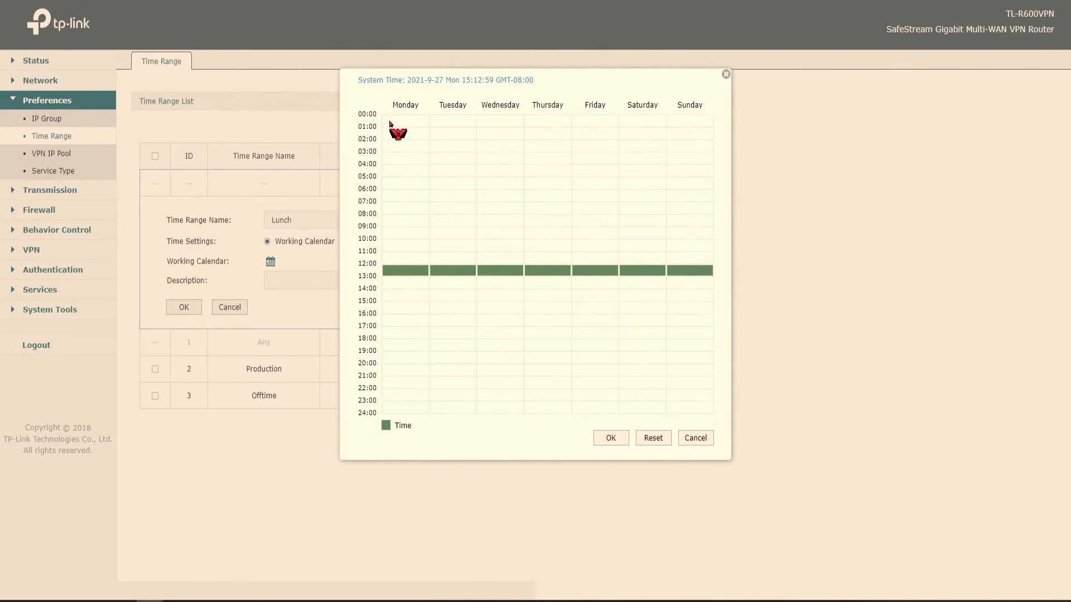
left_click(611, 439)
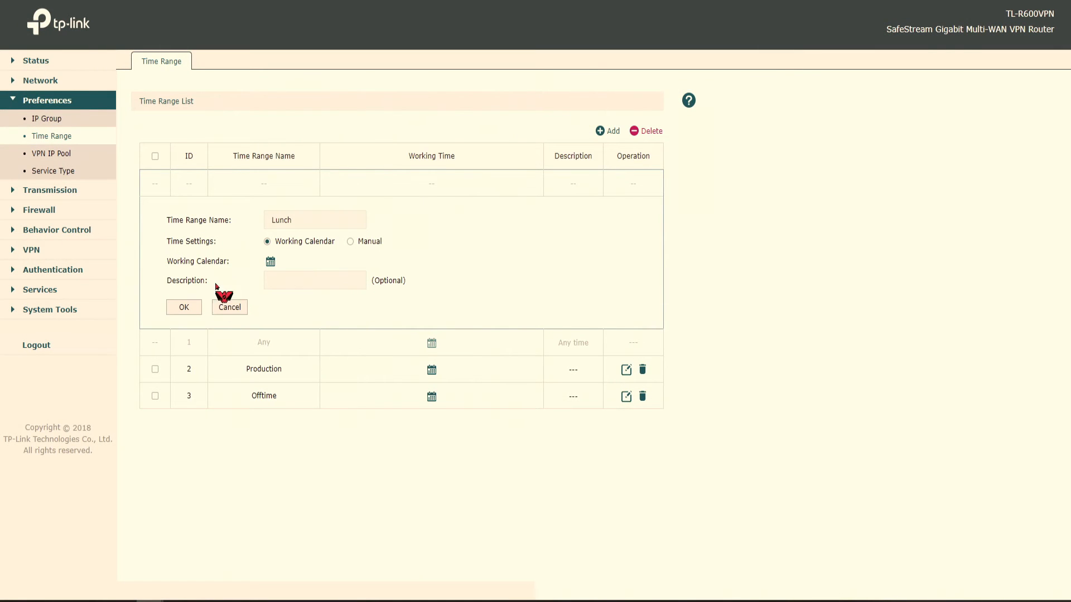
left_click(184, 310)
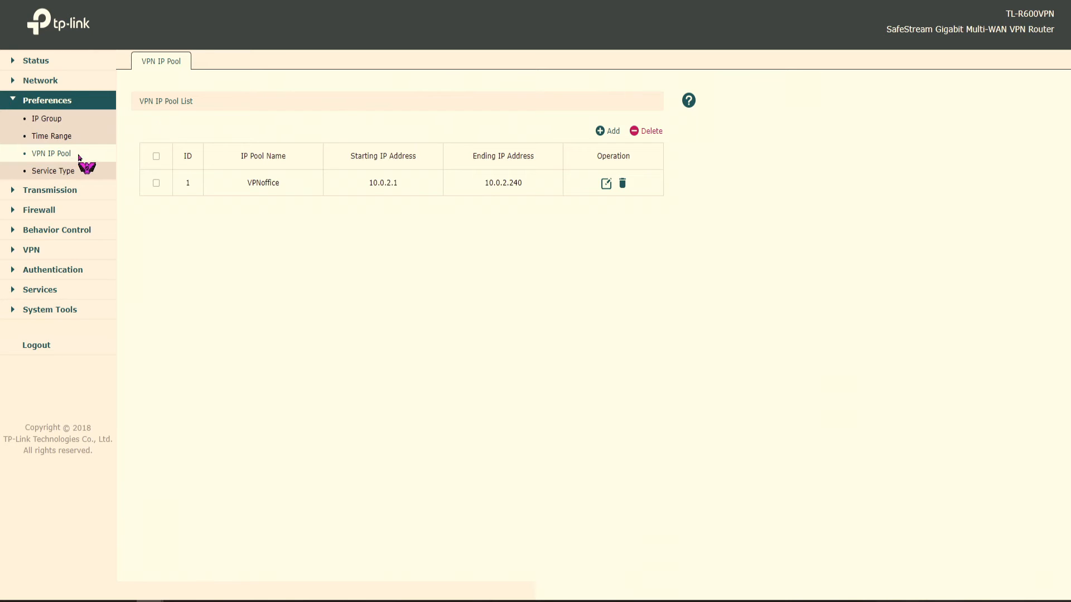
Examine the VPNoffice entry's name, starting IP address and ending IP address in the VPN IP pool list.
mouse_move(247, 184)
left_mouse_down()
mouse_move(268, 184)
mouse_move(238, 184)
left_mouse_up()
left_click_drag(410, 183, 361, 190)
left_click(533, 183)
left_click_drag(533, 186, 488, 190)
left_click(40, 252)
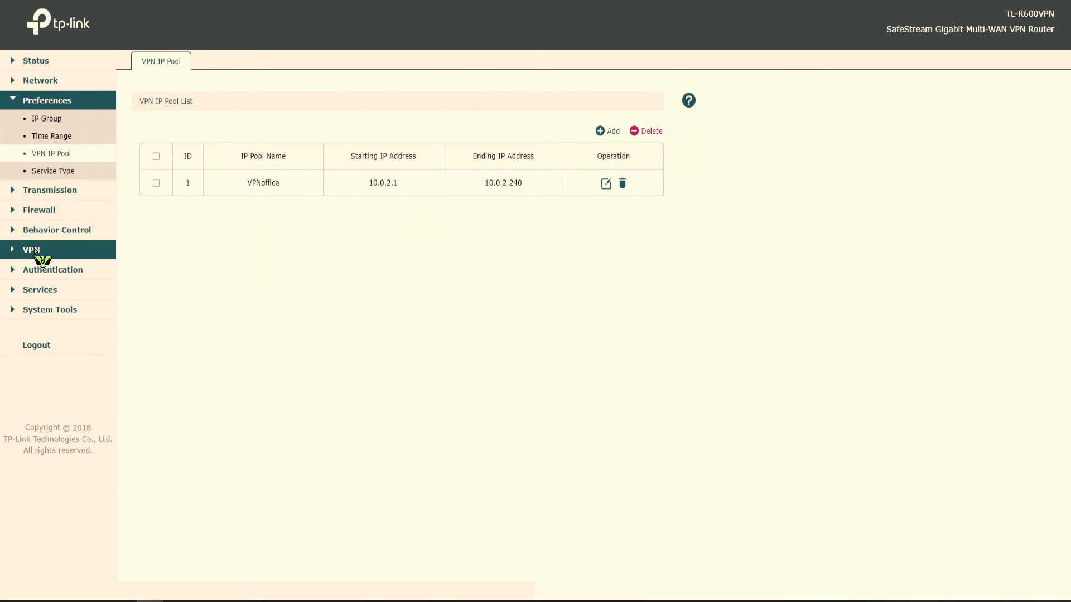
left_click(33, 183)
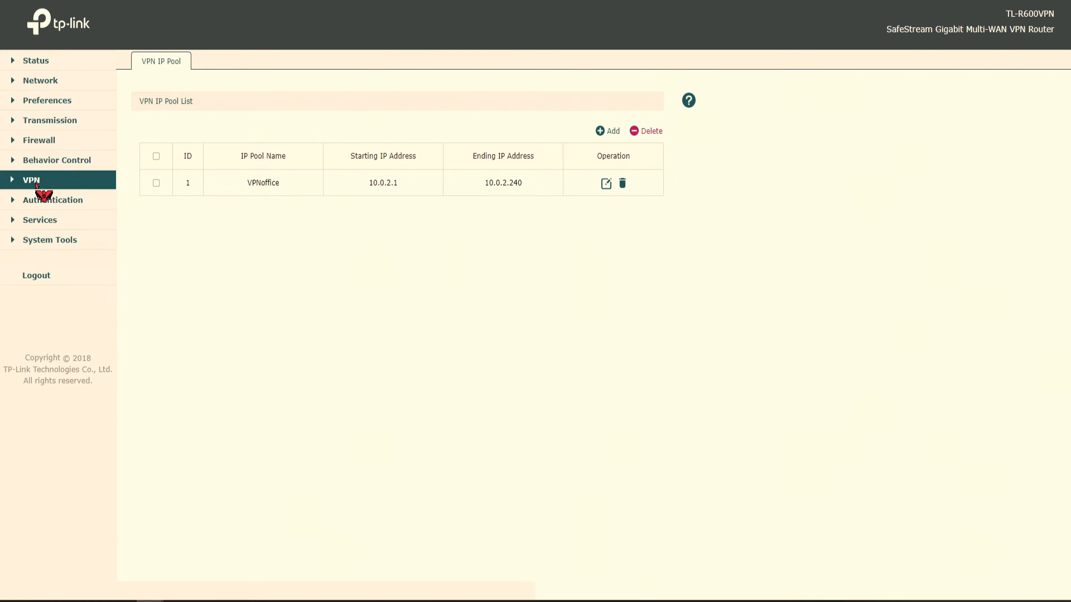
left_click(31, 182)
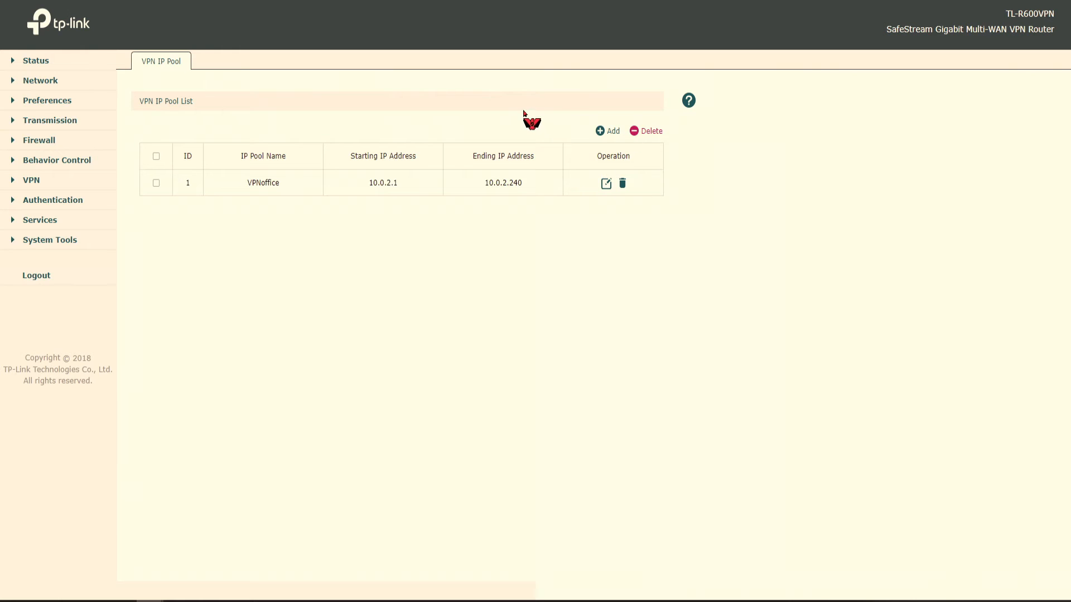
View a blank VPN IP pool entry, discard it, and recheck the address range of the VPNoffice pool.
left_click(609, 134)
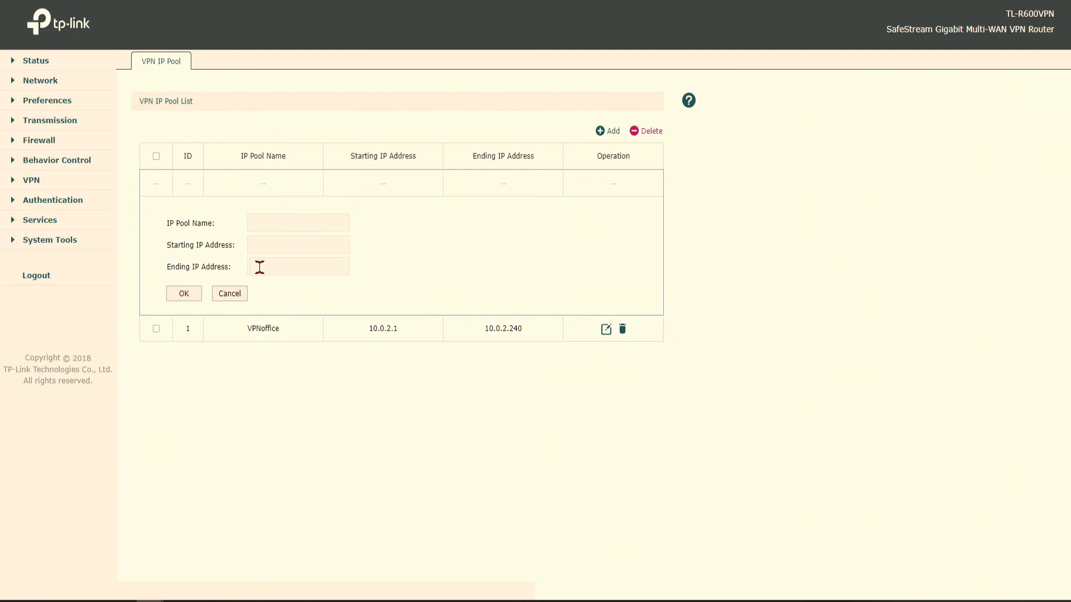
left_click(229, 295)
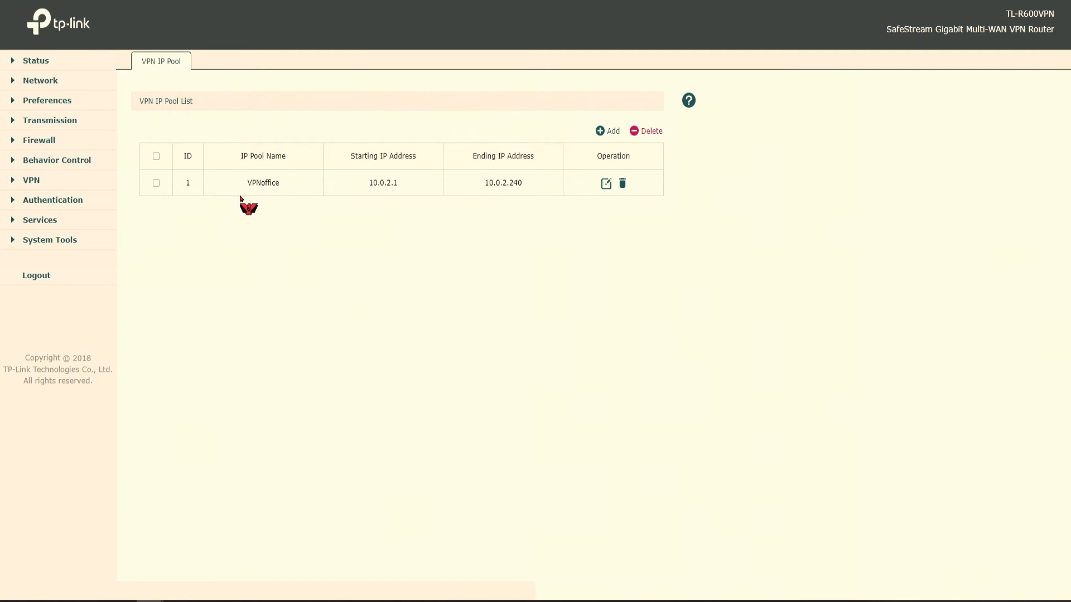
left_click_drag(246, 184, 286, 187)
left_click_drag(404, 184, 366, 184)
left_click_drag(530, 183, 468, 184)
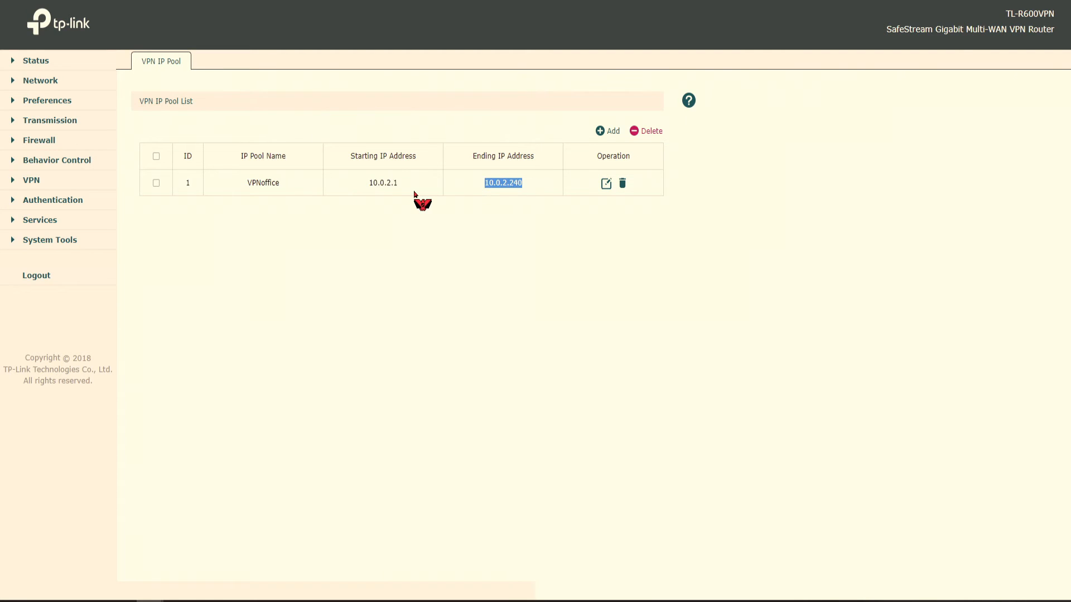
left_click_drag(400, 184, 369, 186)
left_click_drag(542, 181, 481, 184)
Open the service type list in the preferences and examine the predefined services with their protocols and port ranges.
left_click(47, 100)
left_click(51, 171)
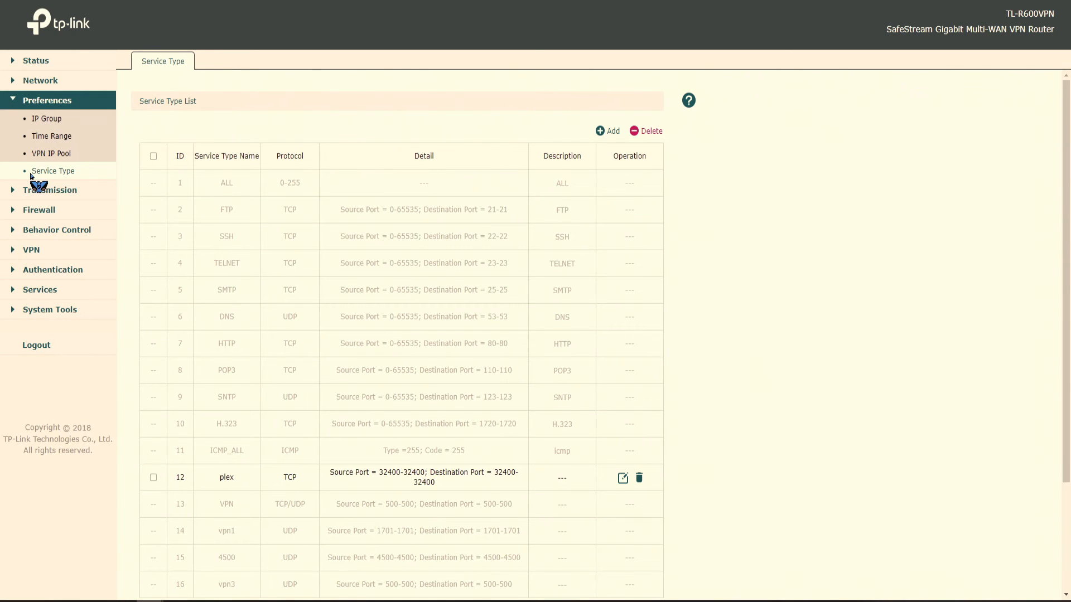
scroll(346, 208, "down", 3)
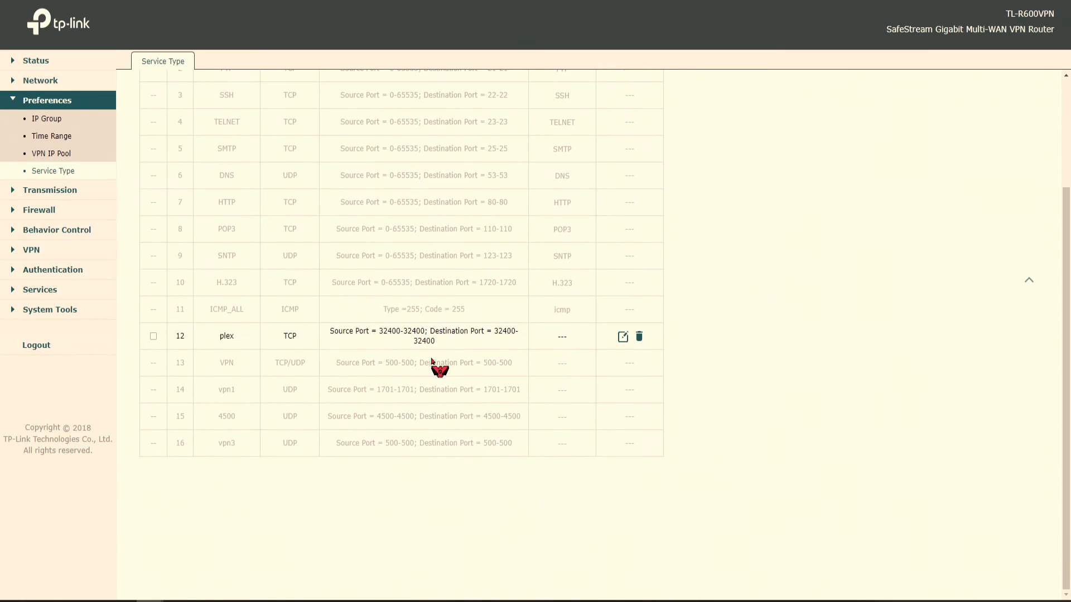
scroll(411, 459, "up", 3)
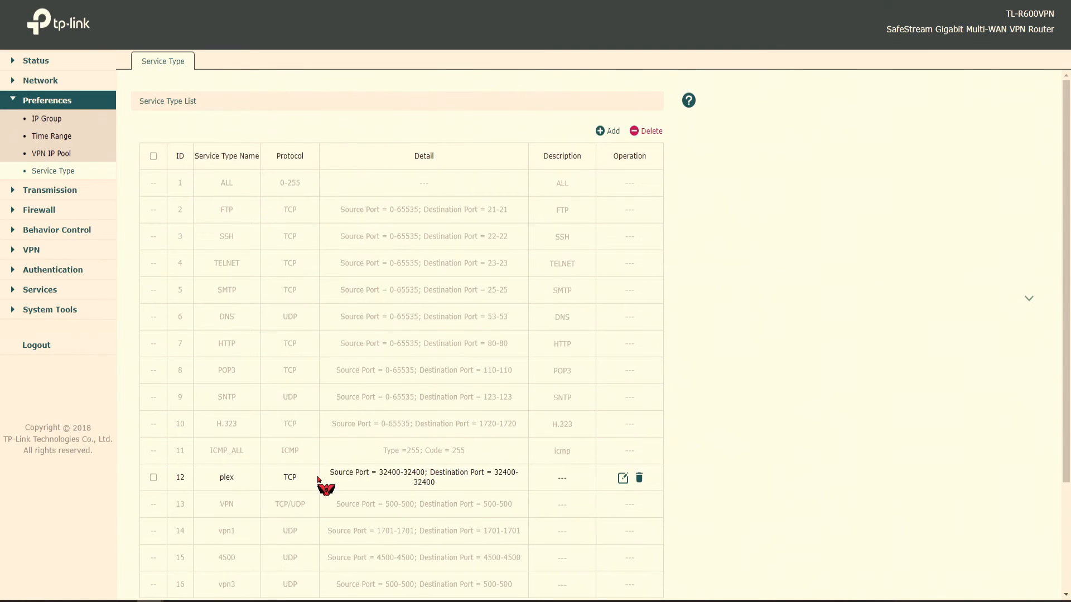
scroll(319, 480, "down", 3)
scroll(466, 352, "up", 3)
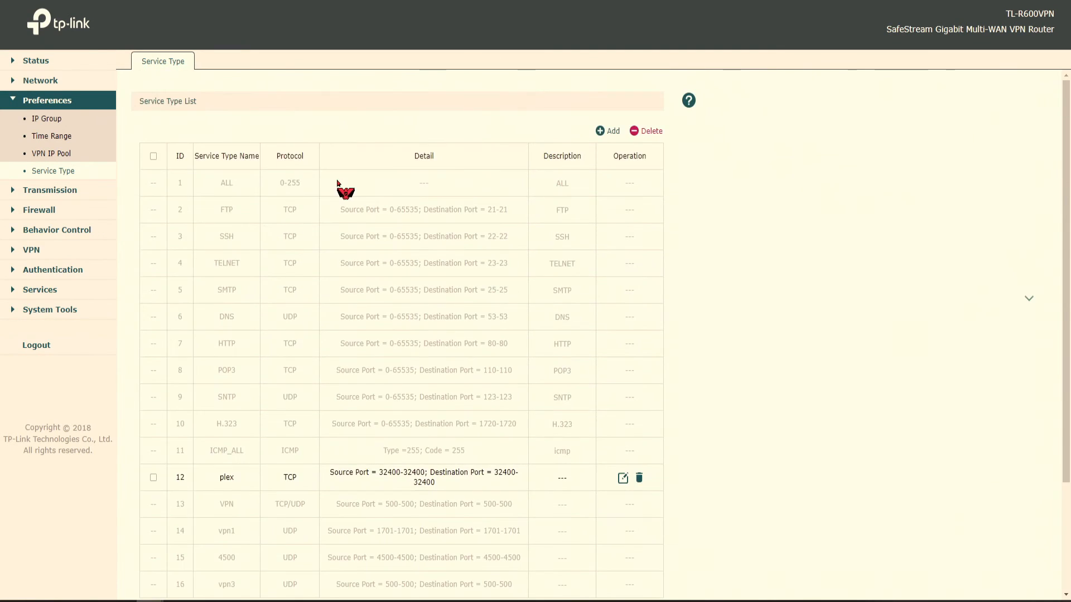
scroll(342, 181, "down", 1)
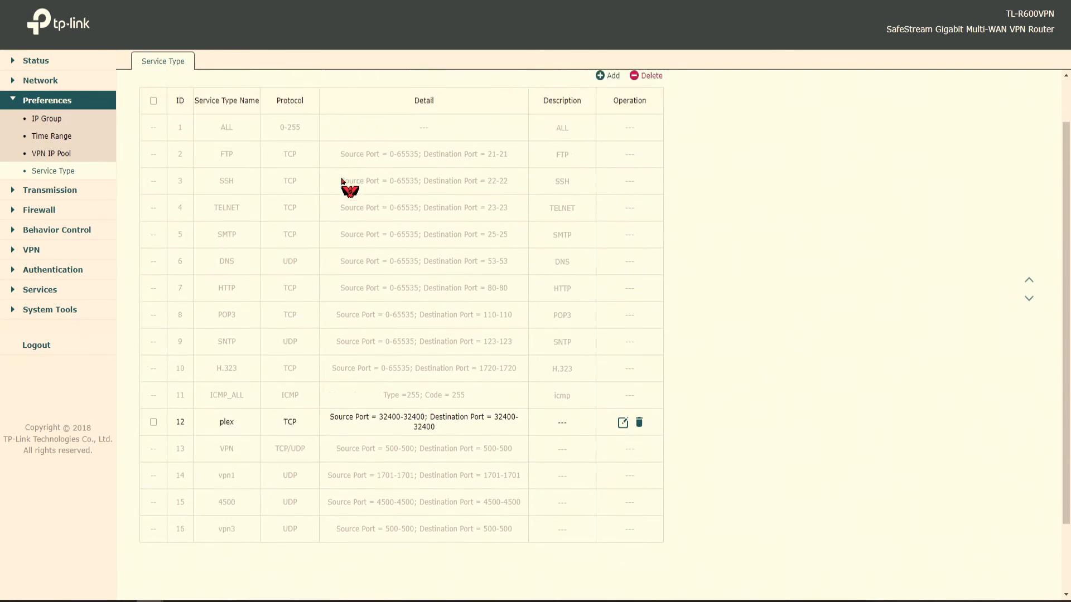
scroll(232, 210, "down", 1)
scroll(174, 228, "up", 2)
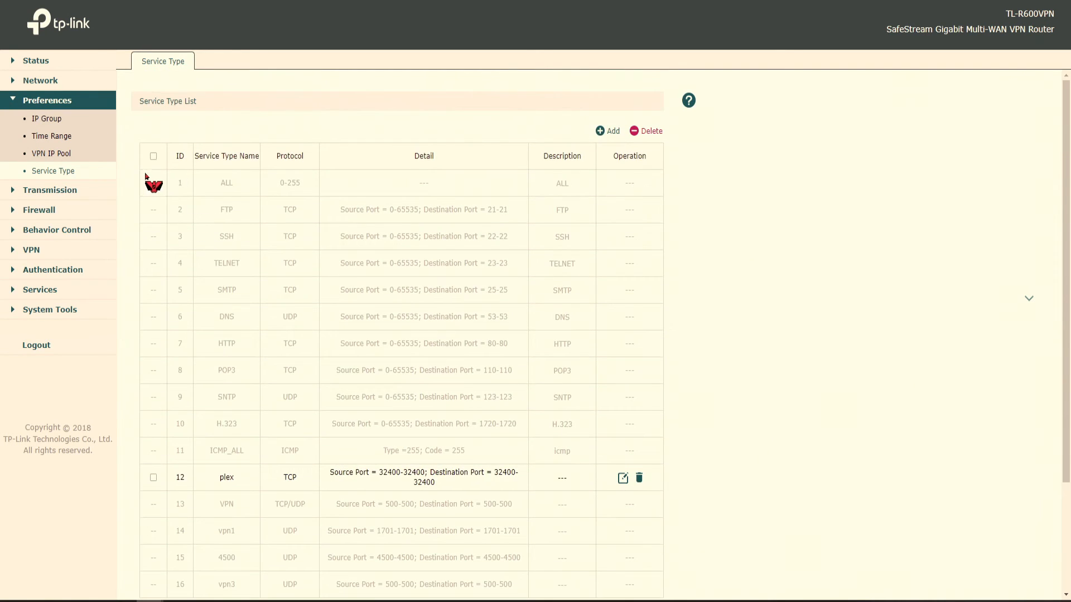
left_click_drag(145, 177, 596, 464)
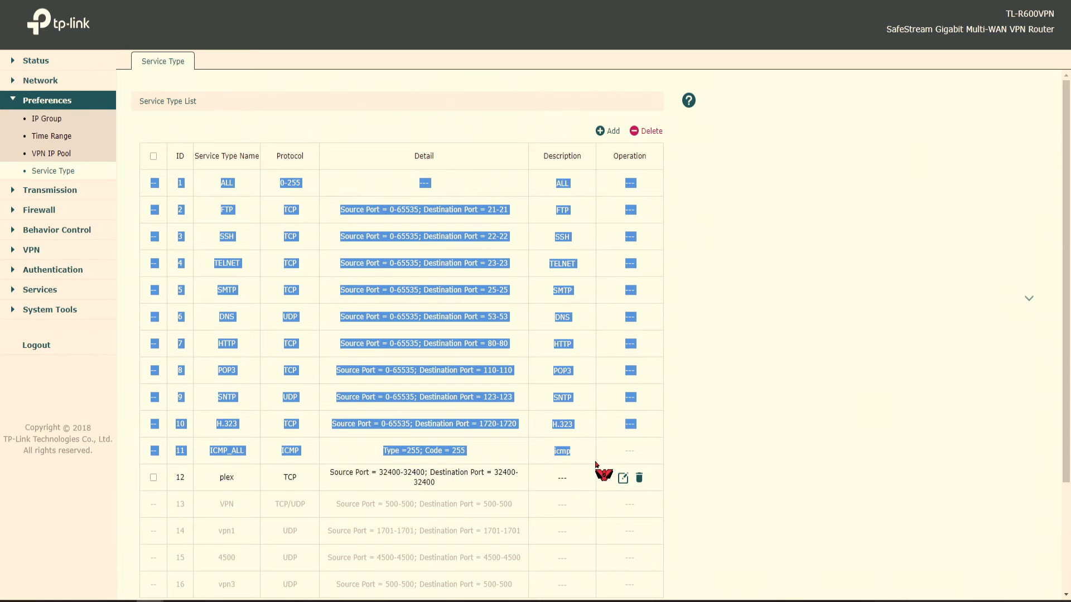
left_click_drag(228, 455, 654, 246)
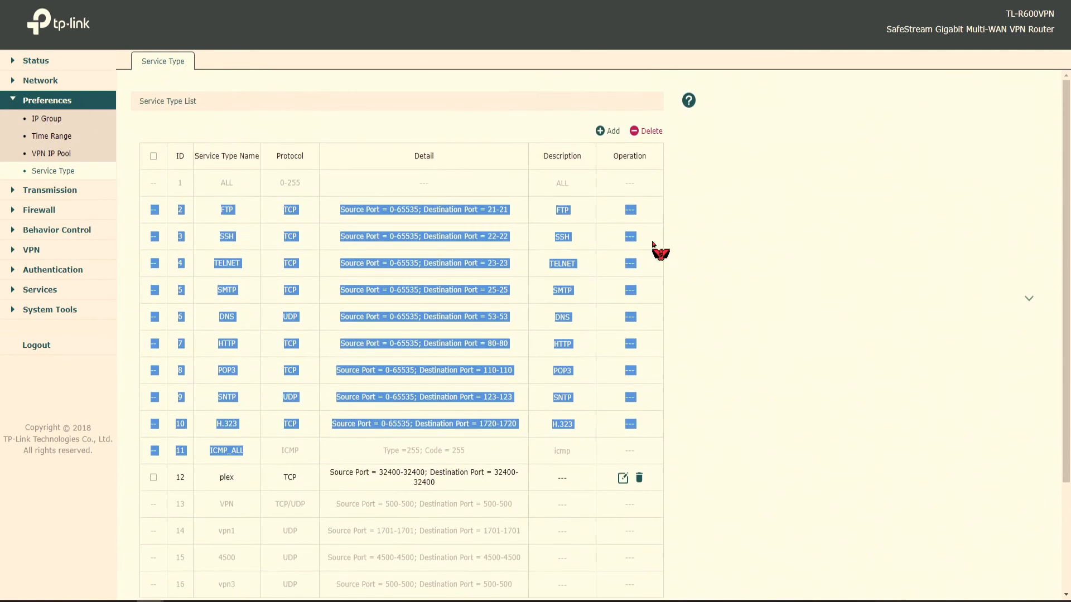
View a blank service type entry, discard it, and examine the source and destination ports of the plex and VPN services.
left_click(610, 130)
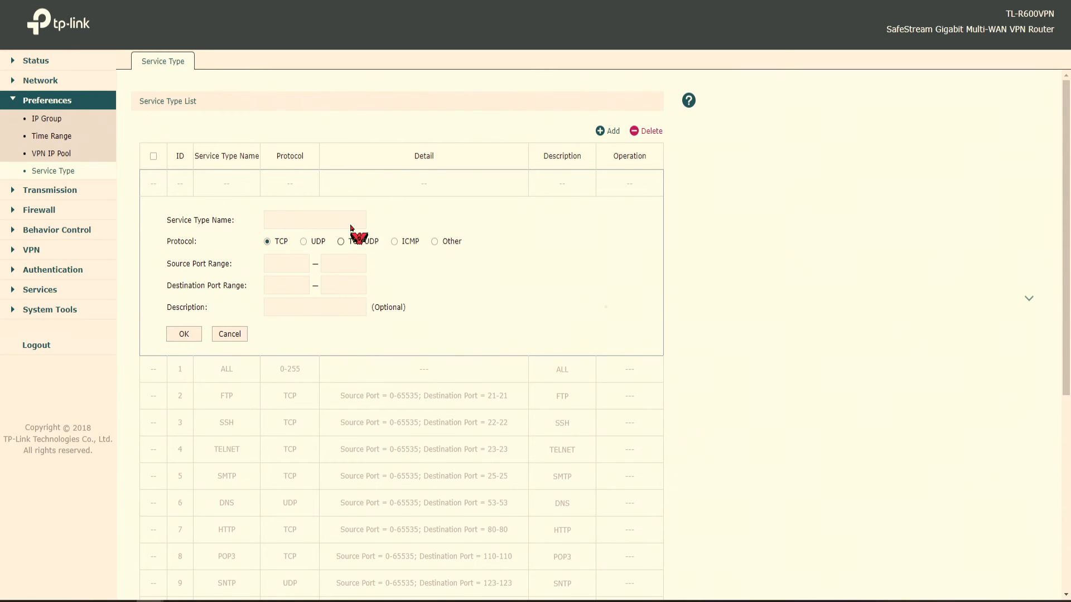
left_click(229, 335)
scroll(571, 375, "down", 2)
scroll(572, 376, "down", 1)
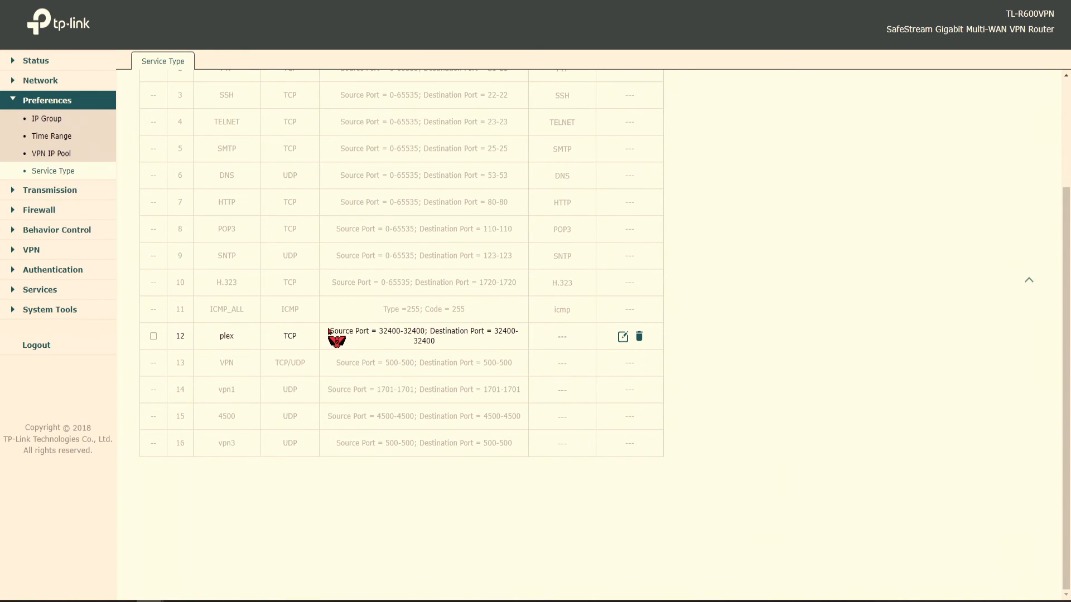
left_click_drag(329, 330, 517, 343)
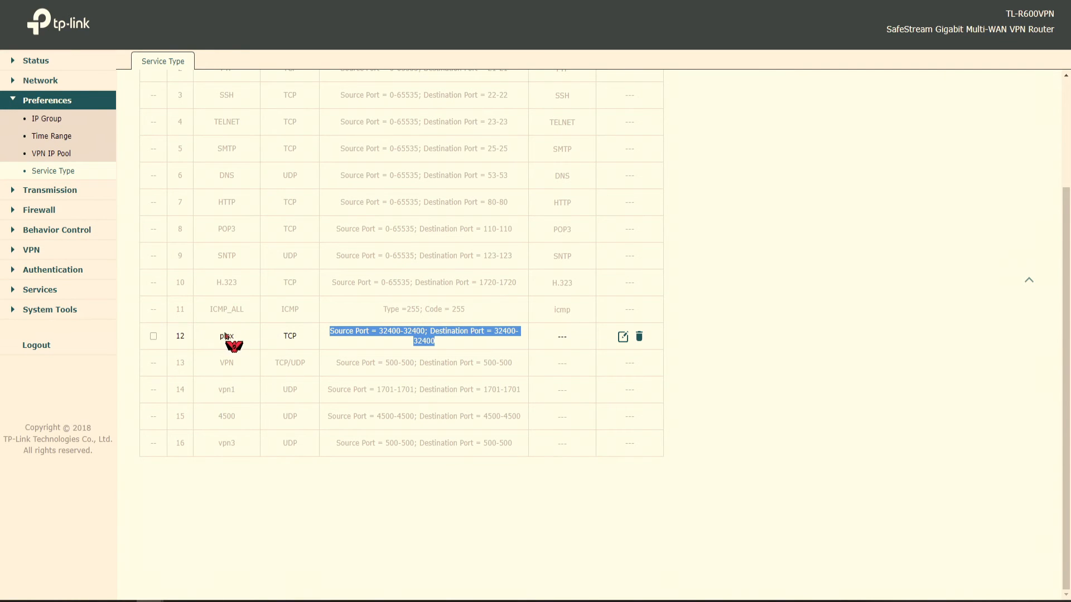
double_click(228, 336)
left_click_drag(331, 331, 478, 352)
left_click_drag(208, 339, 447, 347)
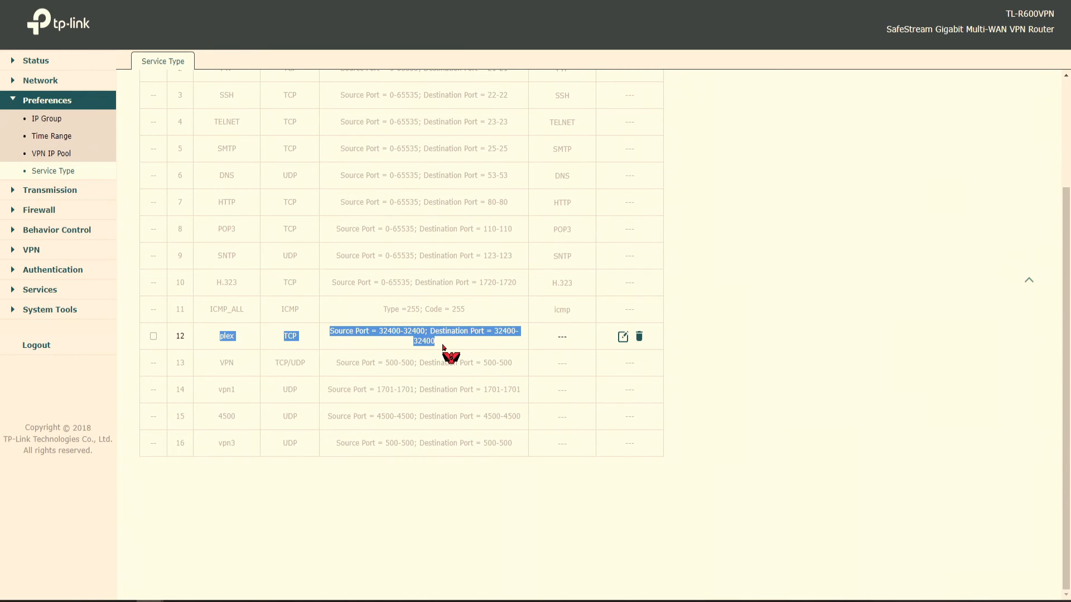
double_click(232, 344)
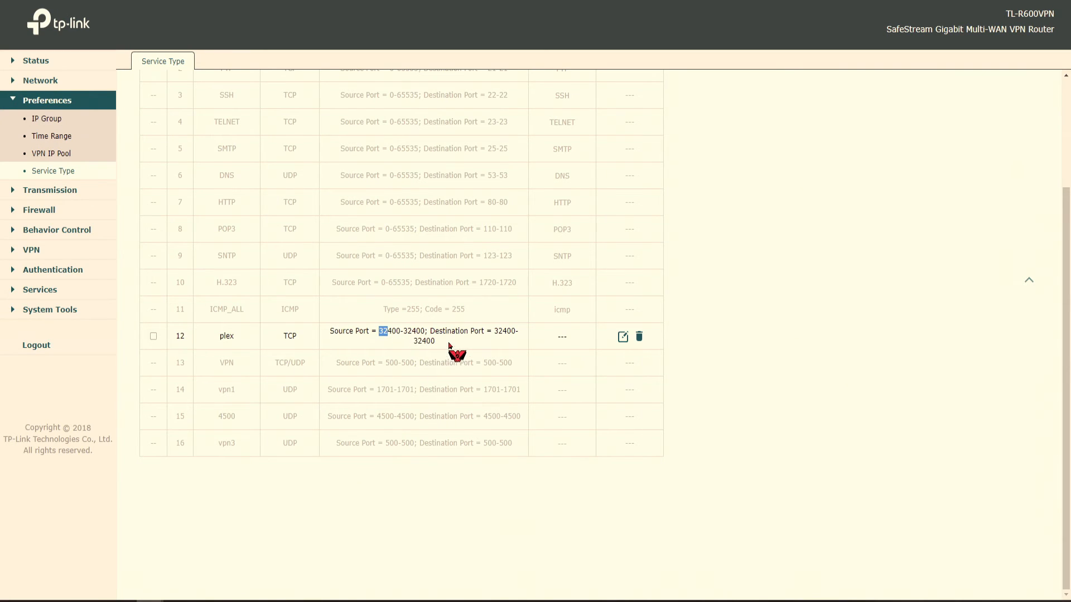
left_click_drag(454, 349, 338, 338)
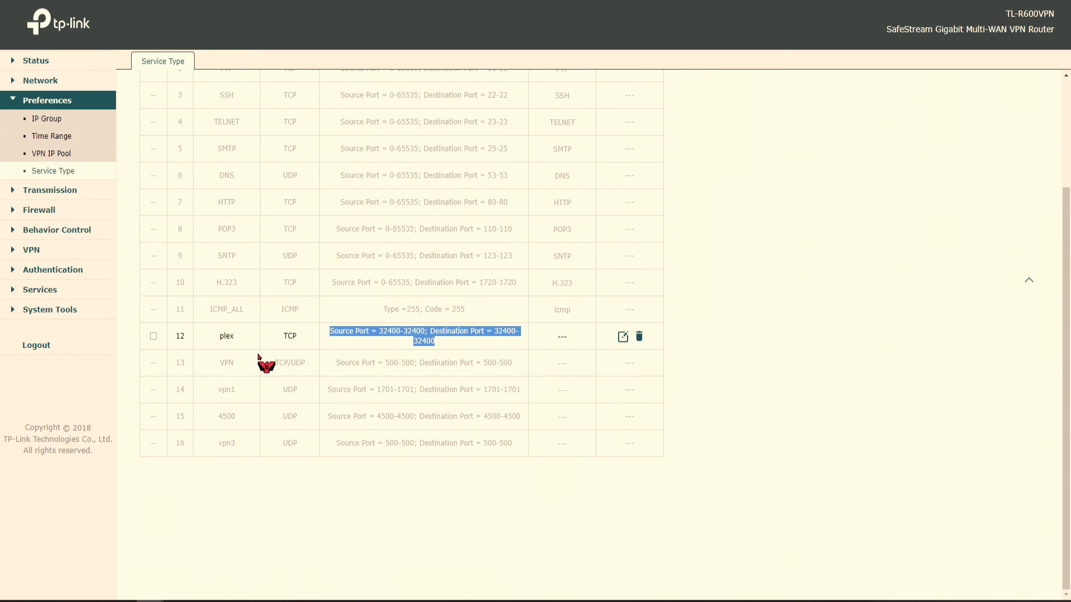
left_click_drag(336, 363, 529, 366)
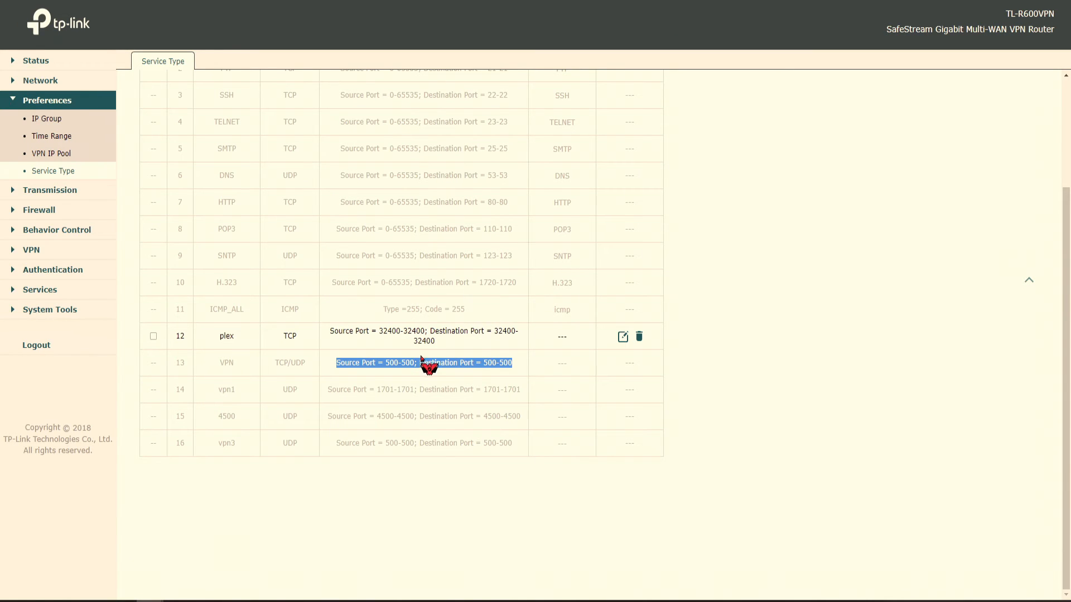
Review the vpn and vpn2 rules in the firewall's access control list, and view a blank rule entry before discarding it.
left_click(43, 212)
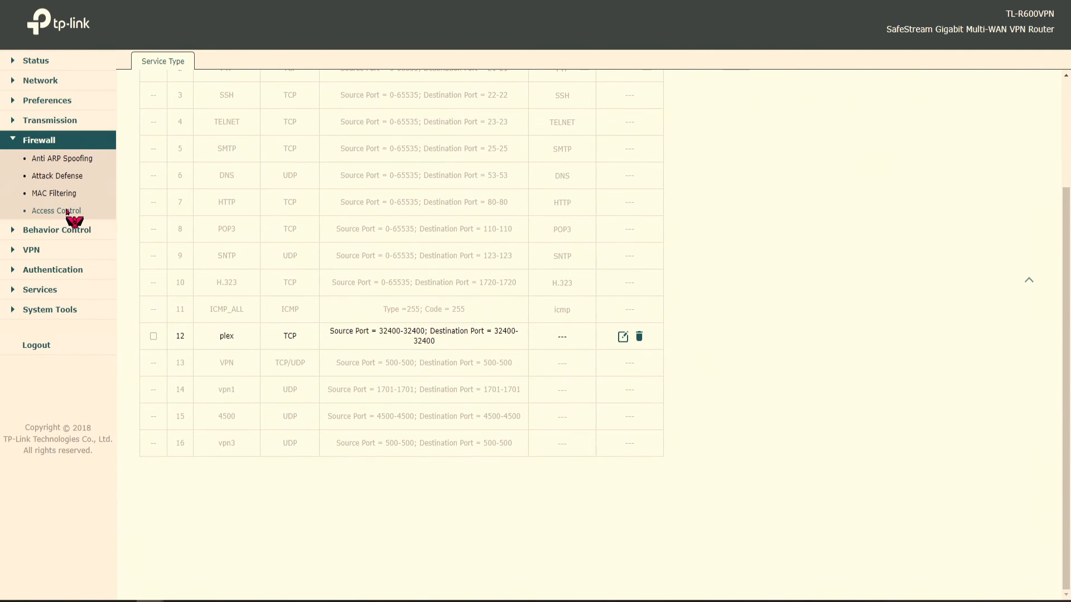
left_click(64, 212)
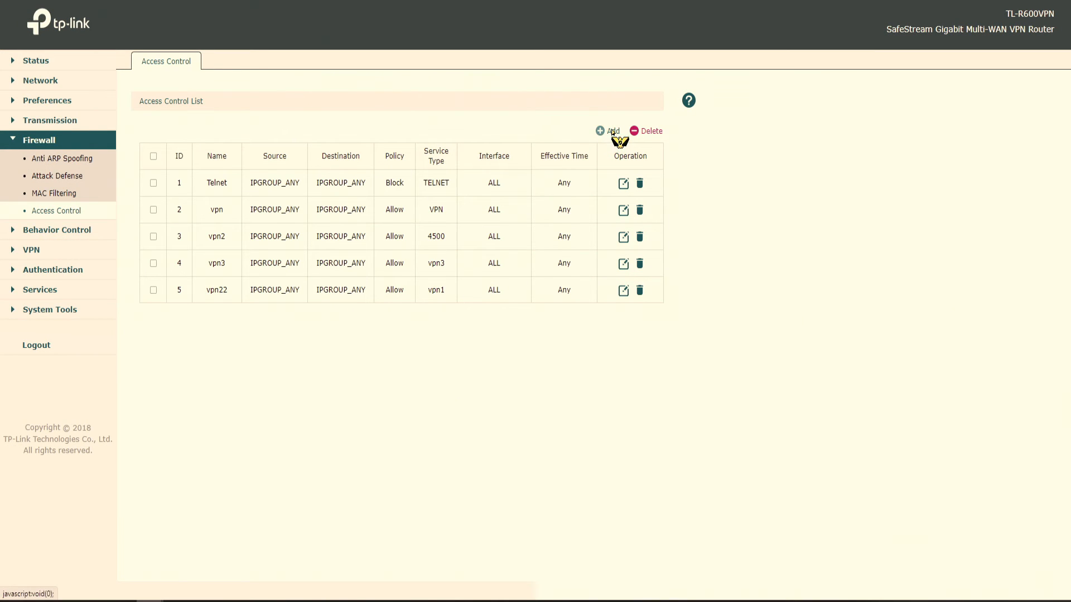
left_click_drag(227, 218, 589, 209)
left_click(401, 234)
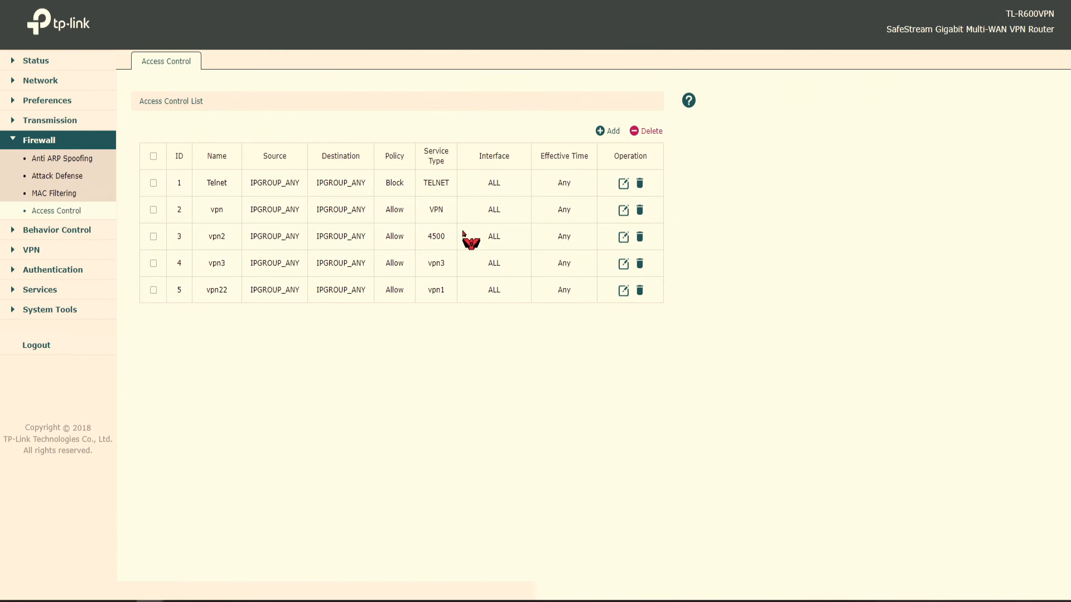
left_click_drag(447, 237, 432, 238)
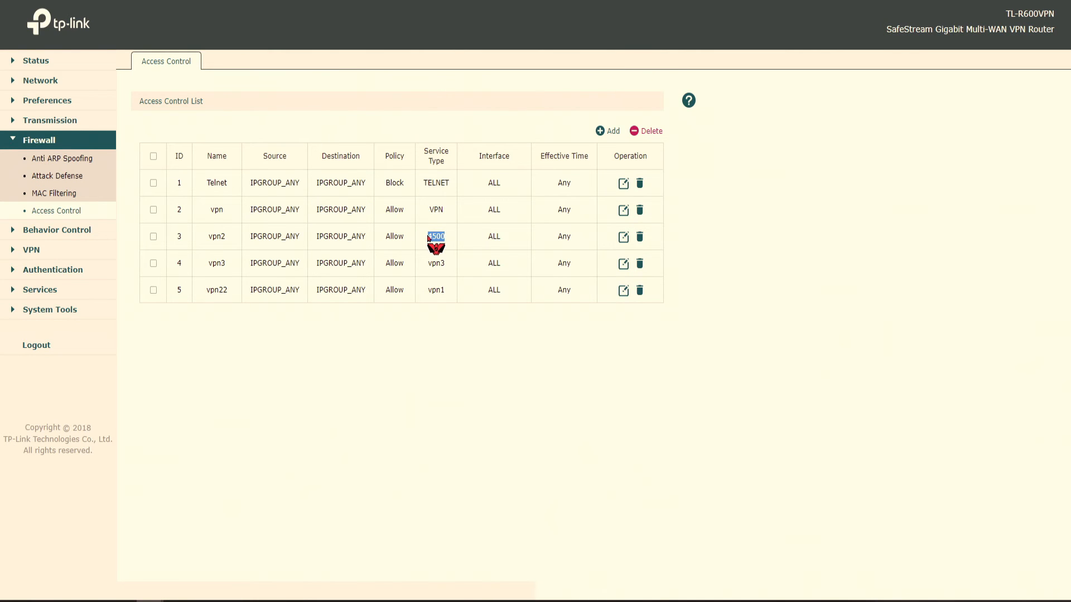
left_click(435, 232)
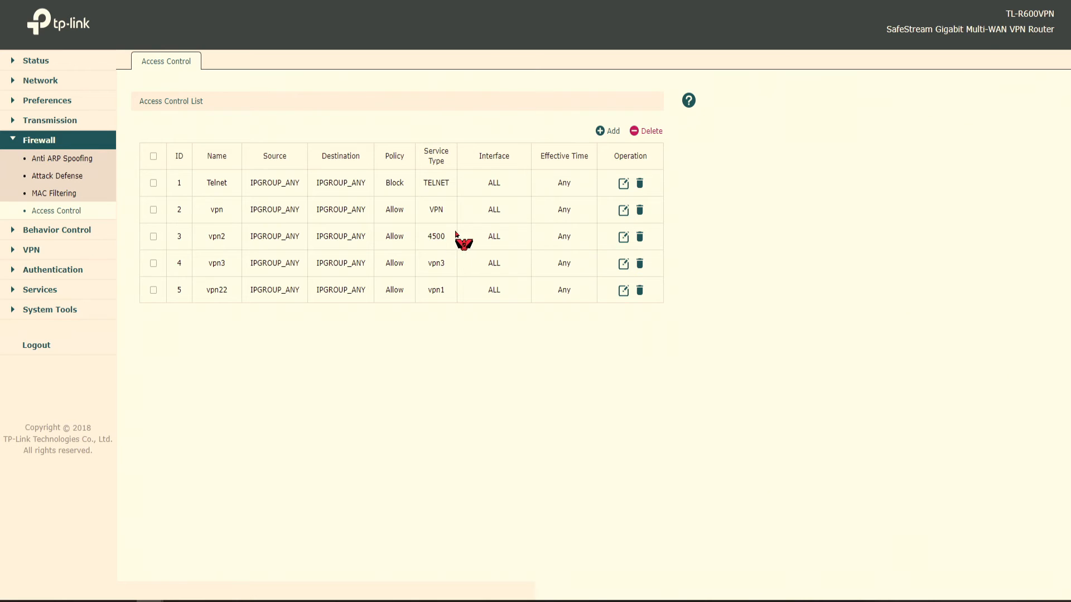
left_click_drag(456, 234, 210, 238)
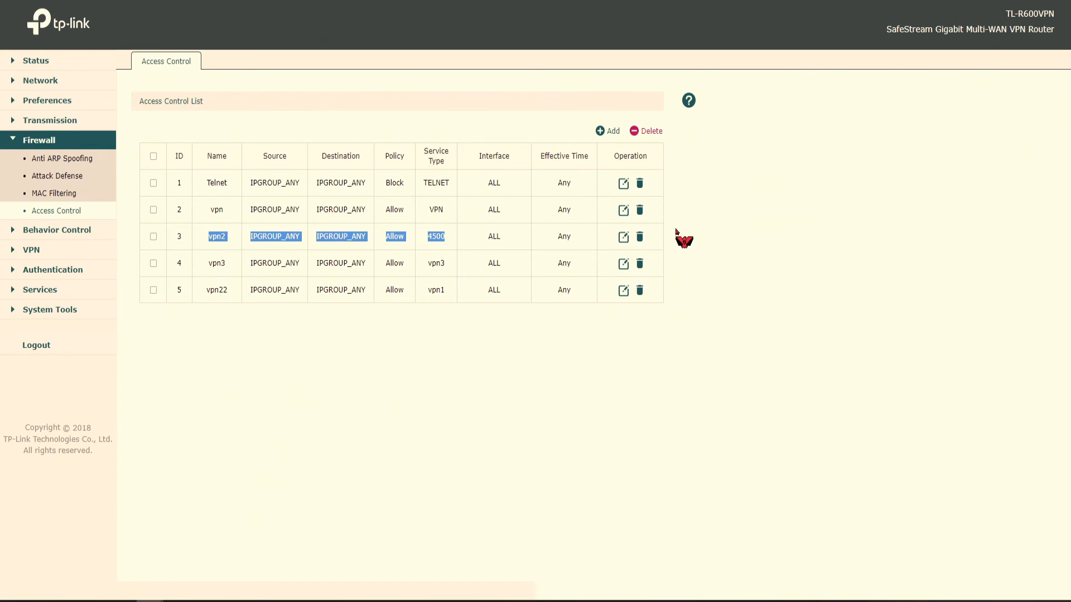
left_click(604, 132)
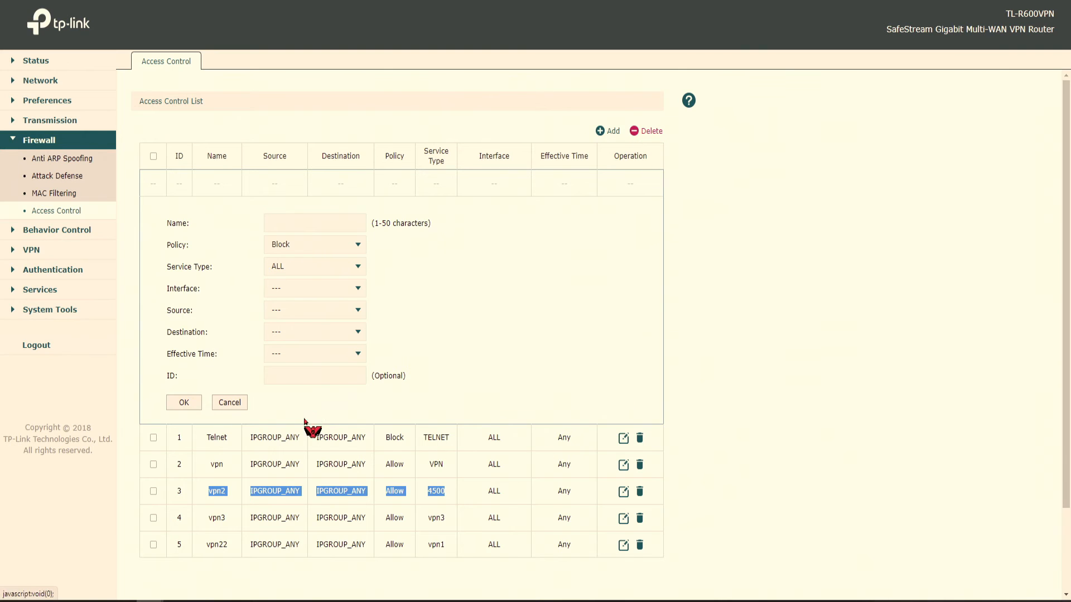
left_click(228, 402)
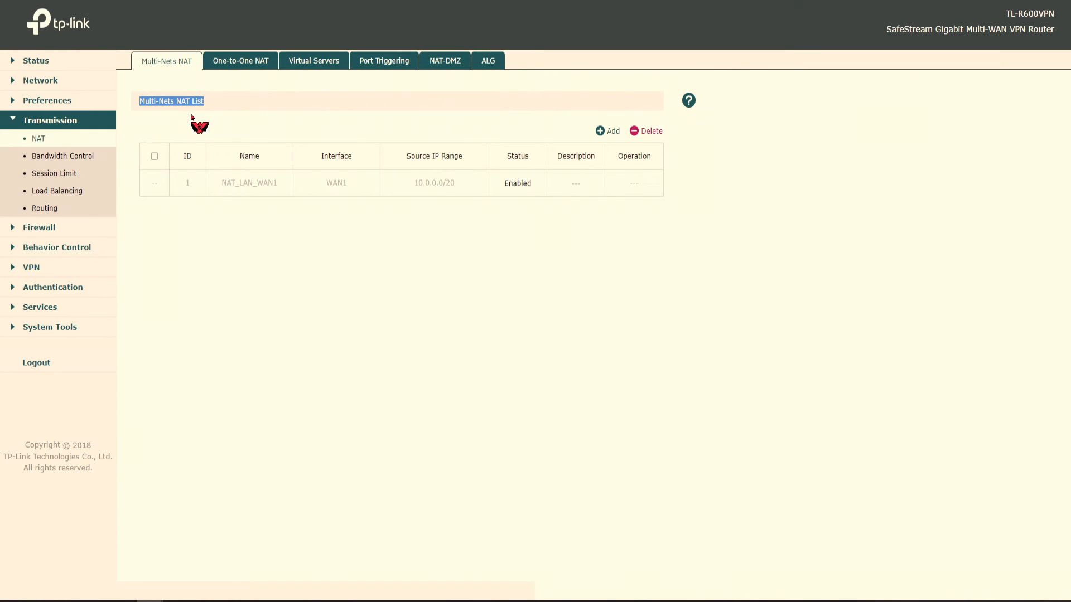
Add an enabled multi-nets NAT entry named Sales on WAN1 with source IP range 192.168.15.0/24.
left_click(173, 122)
mouse_move(176, 152)
left_mouse_down()
mouse_move(435, 146)
mouse_move(415, 160)
mouse_move(180, 160)
left_mouse_up()
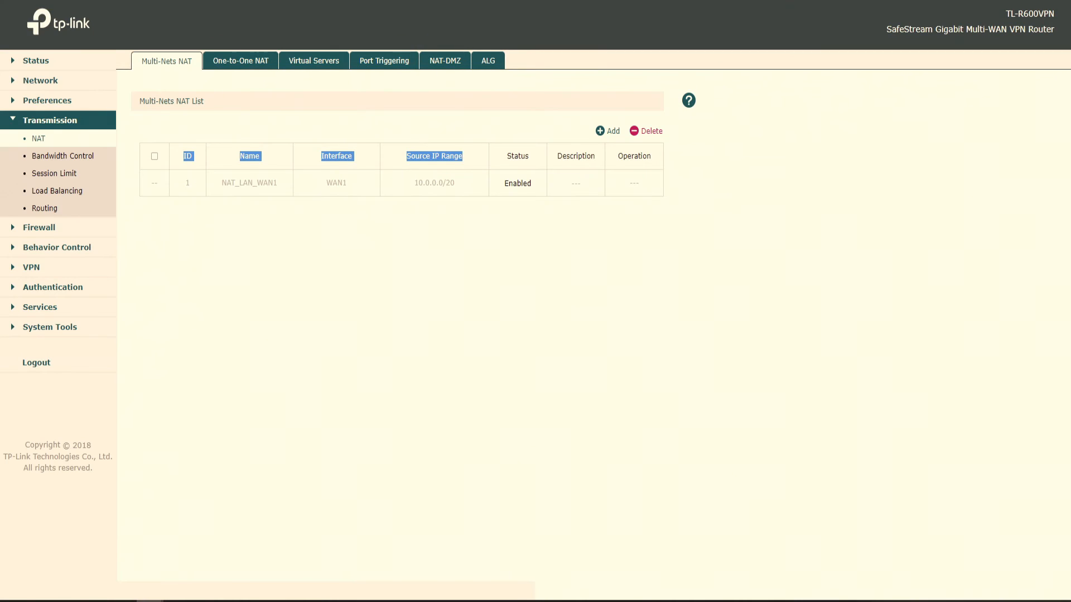
left_click(609, 132)
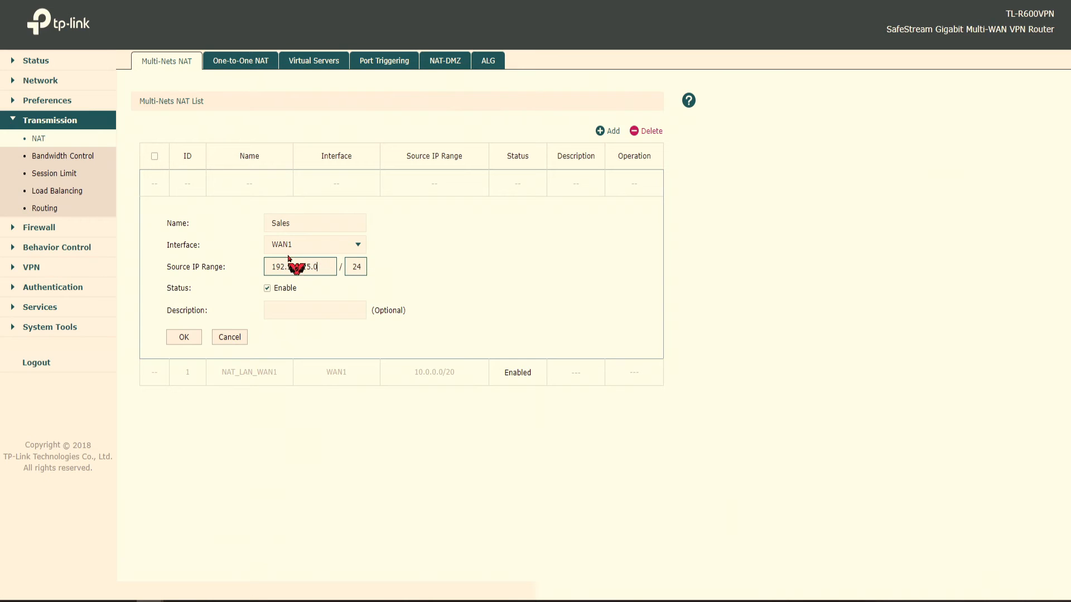
left_click(185, 337)
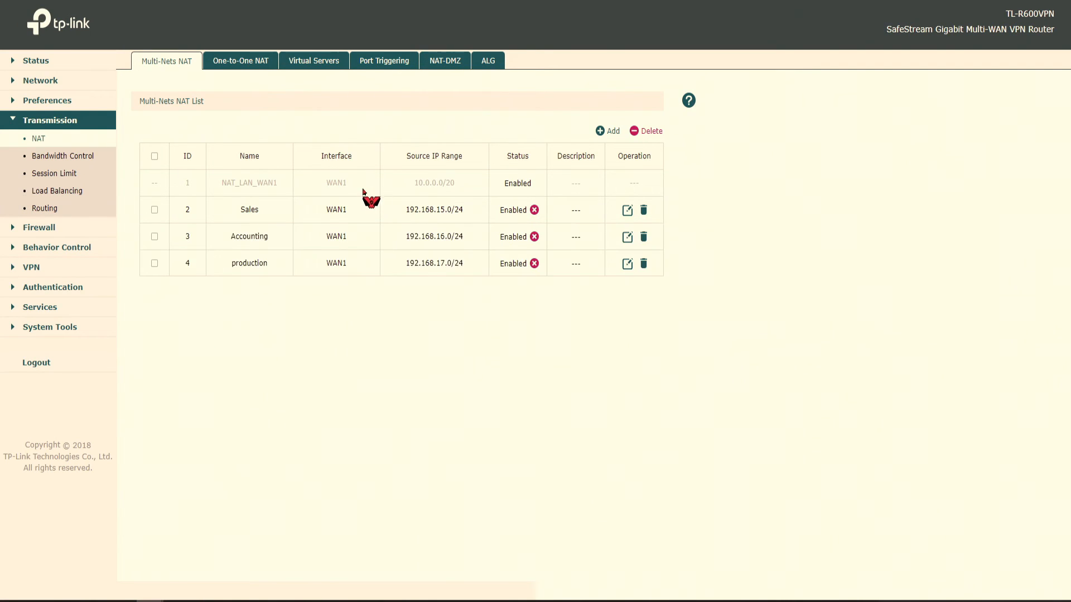
Examine the interfaces and source IP ranges of the Sales, Accounting and production entries in the multi-nets NAT list.
left_click_drag(257, 216, 353, 206)
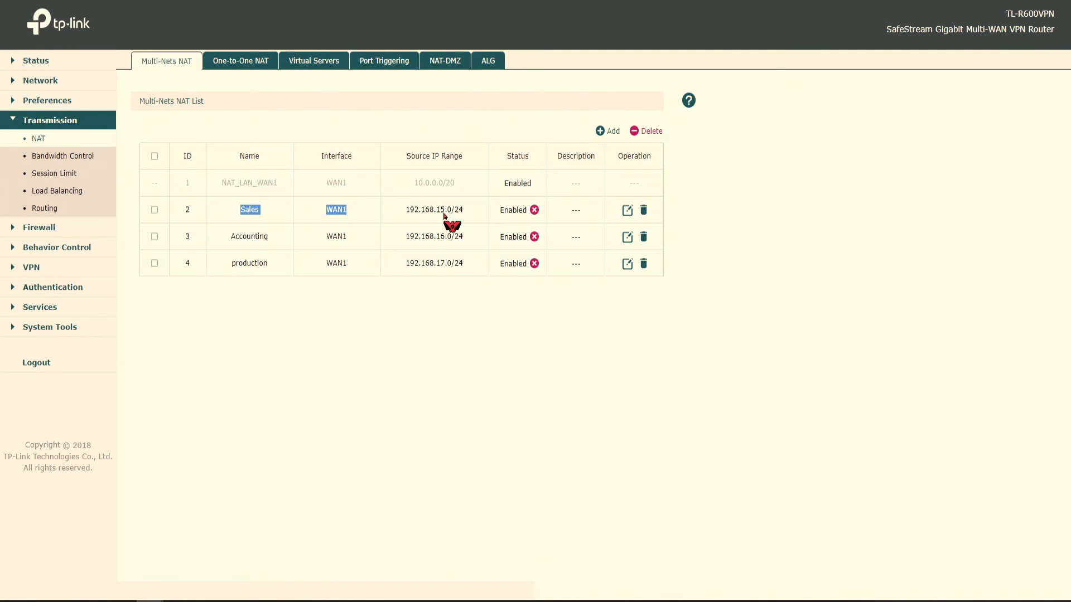
left_click_drag(476, 205, 400, 206)
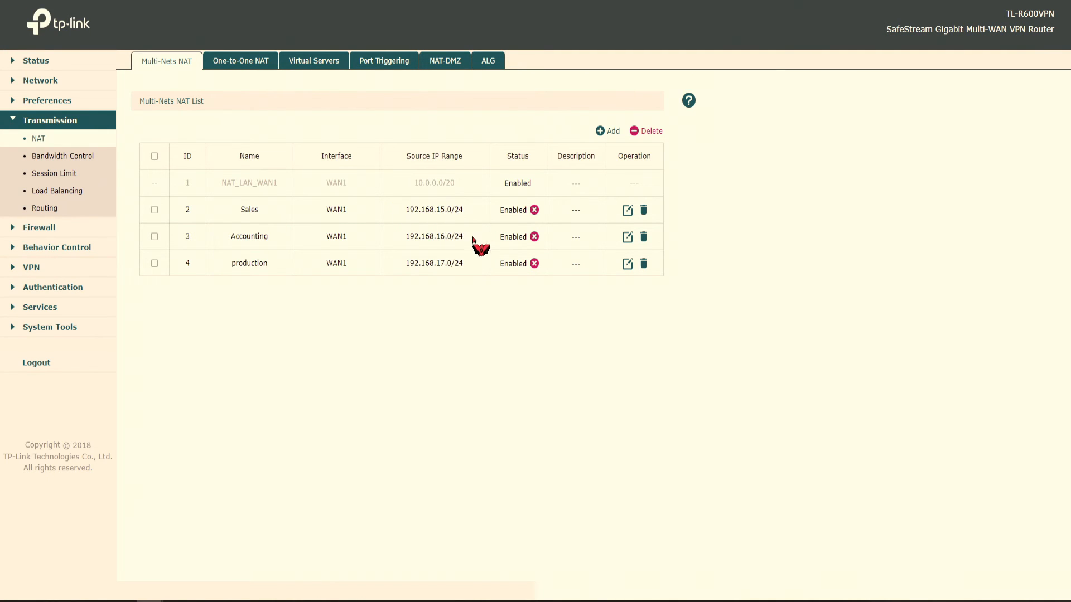
left_click_drag(472, 234, 408, 235)
left_click_drag(469, 265, 405, 236)
left_click(430, 296)
left_click(395, 212)
left_click_drag(408, 266, 473, 268)
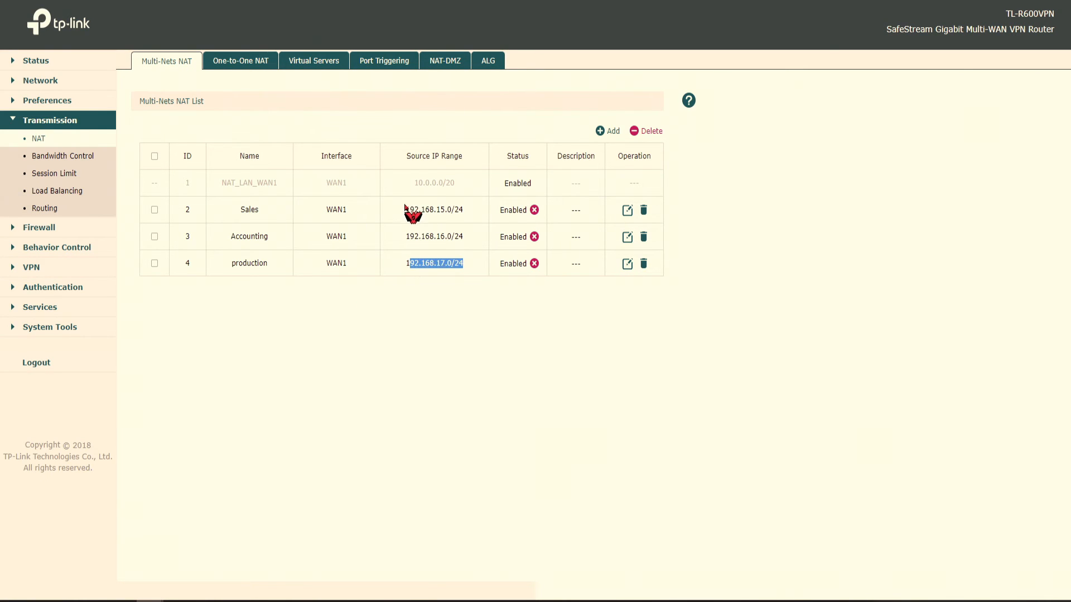
left_click_drag(409, 211, 473, 213)
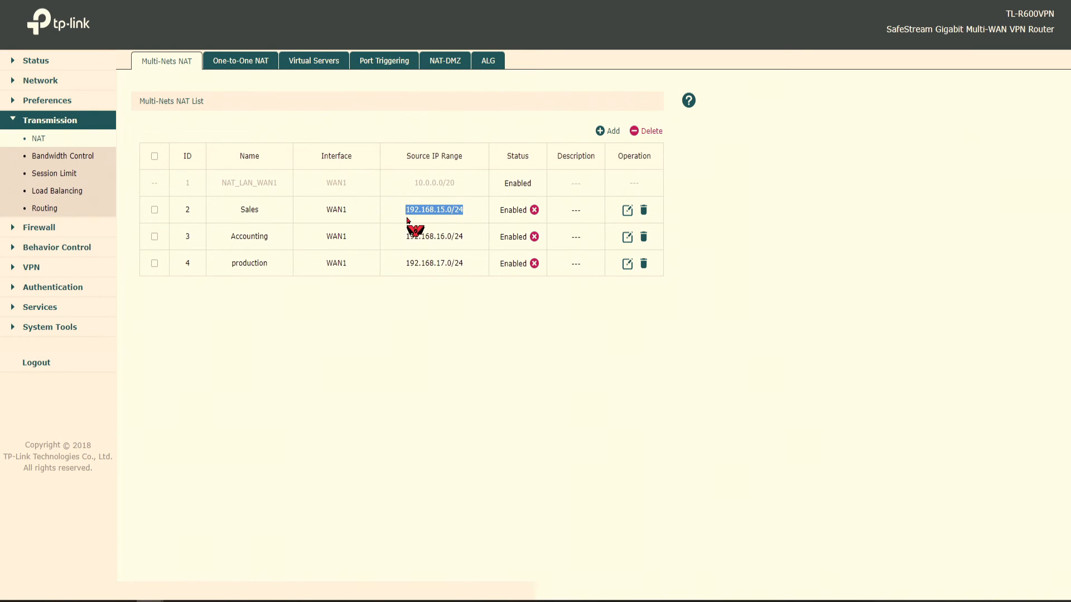
double_click(336, 213)
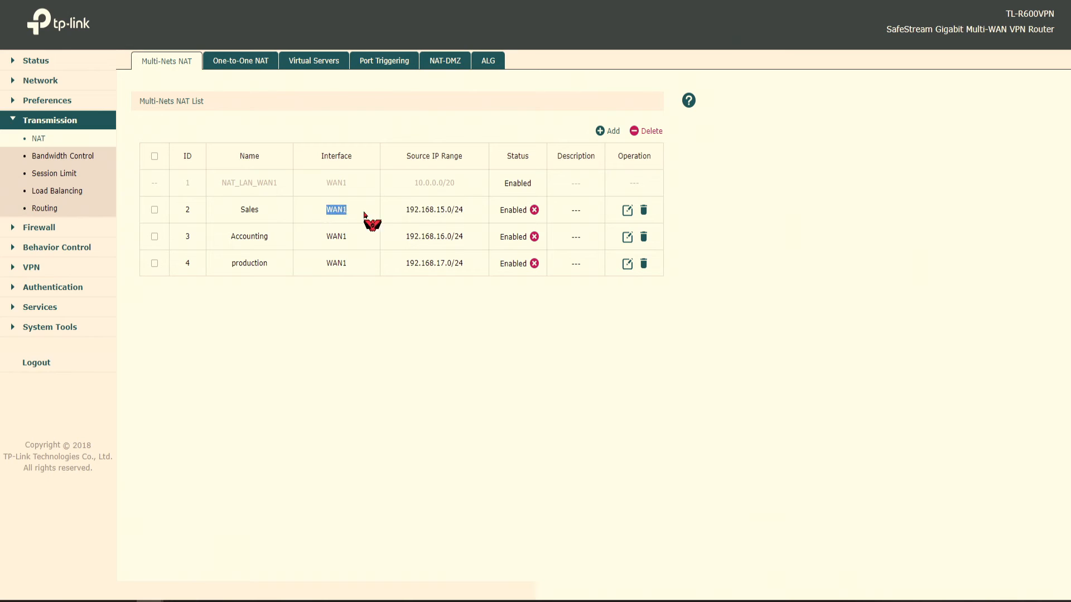
left_click(464, 210)
left_click_drag(464, 210, 406, 210)
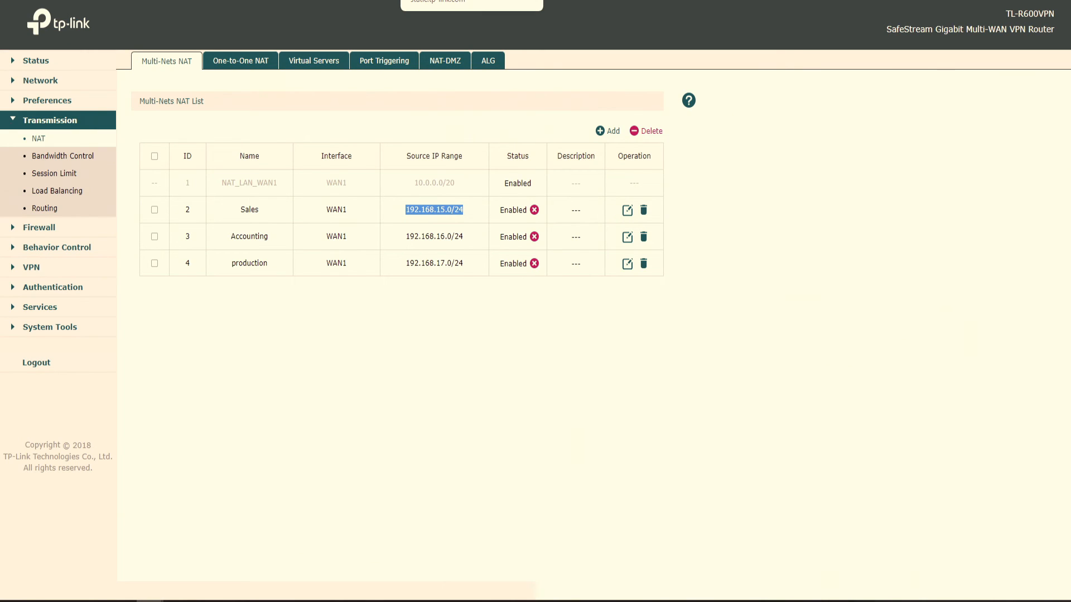
Open the one-to-one NAT list, consult the TP-Link FAQ article, and examine the VPN entry's interface, original IP and translated IP.
left_click(240, 61)
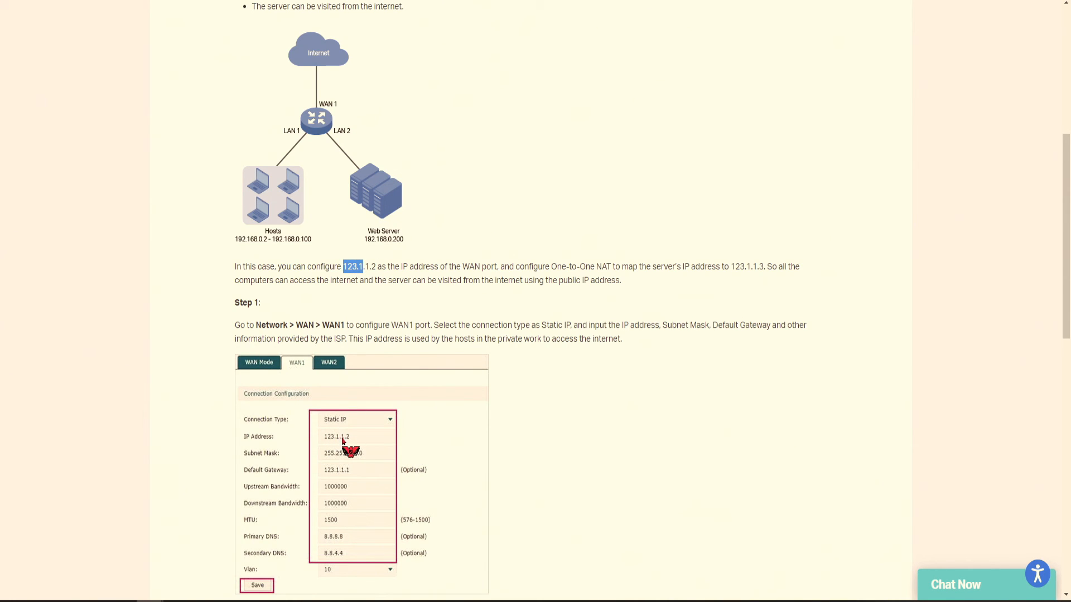
left_click(410, 242)
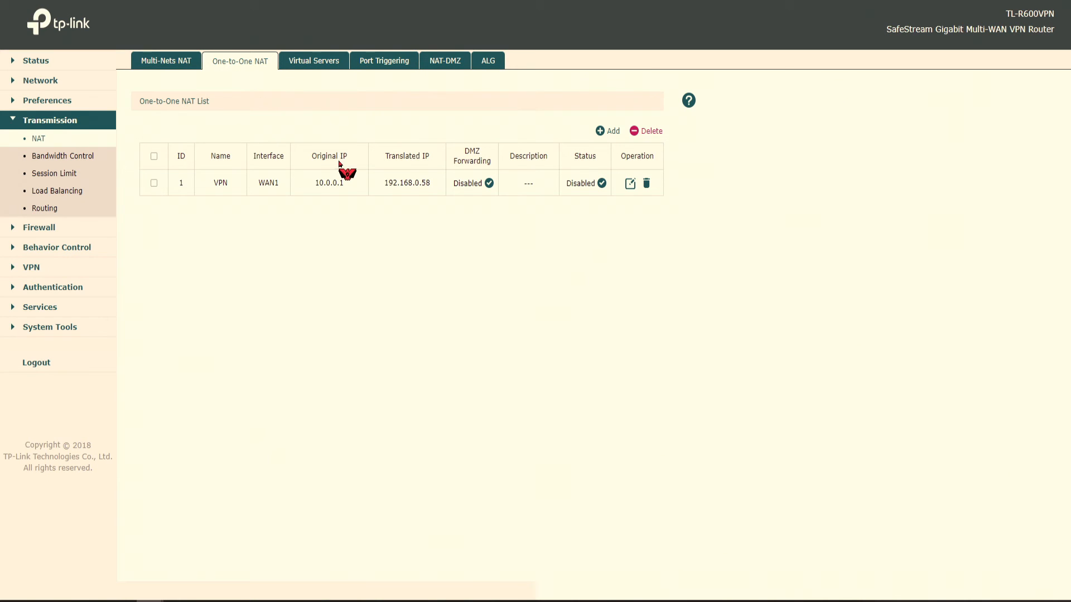
left_click_drag(307, 184, 430, 187)
left_click(350, 187)
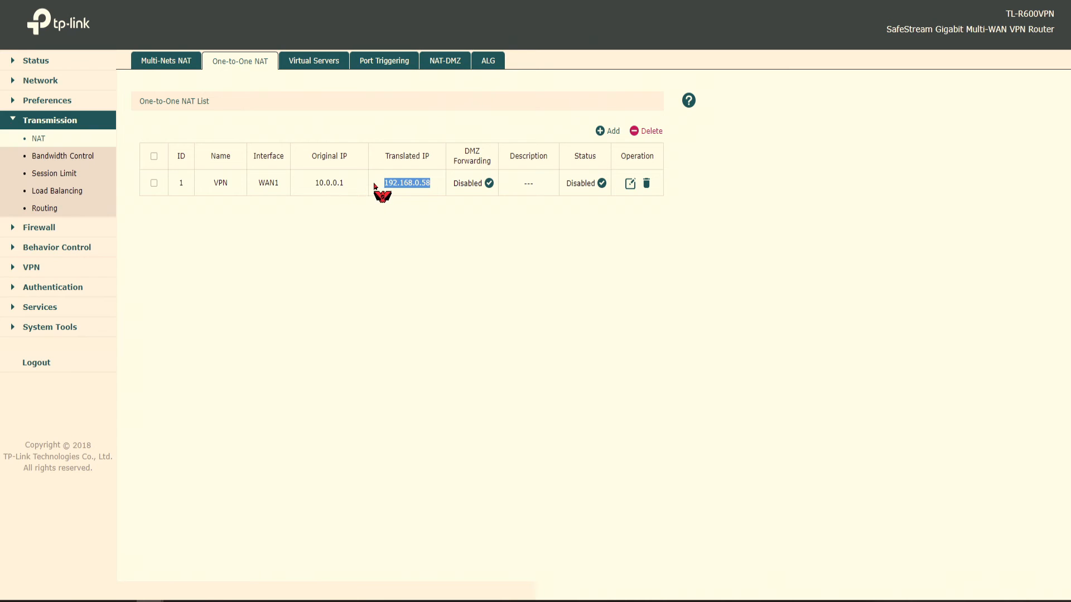
left_click_drag(441, 185, 383, 188)
left_click_drag(311, 185, 361, 186)
left_click_drag(288, 184, 247, 185)
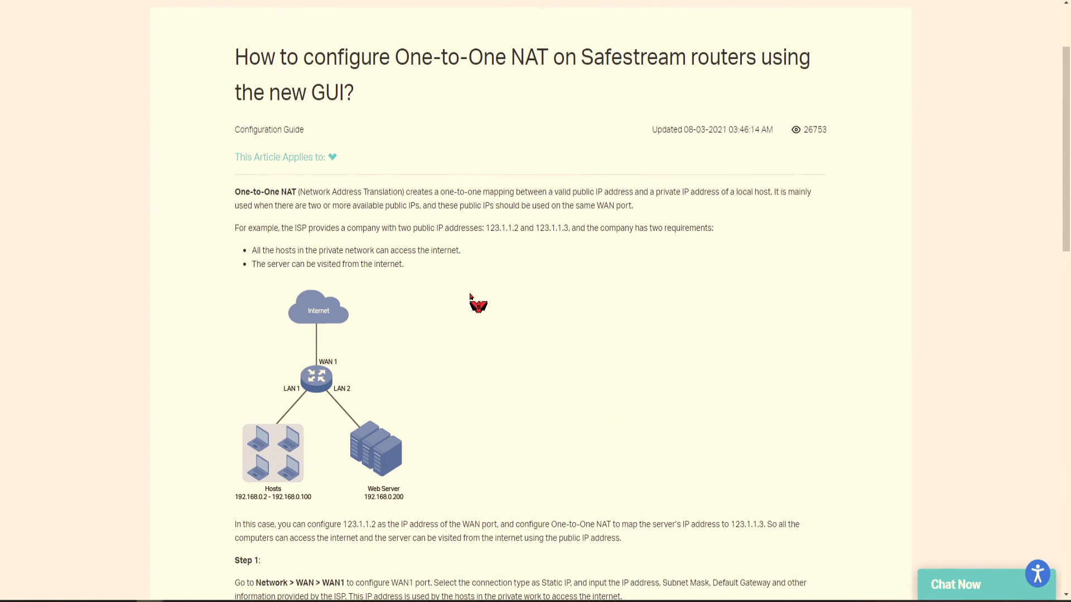
Switch to the TP-Link FAQ article on one-to-one NAT and read its example with two public IP addresses.
scroll(407, 167, "down", 2)
scroll(378, 311, "up", 4)
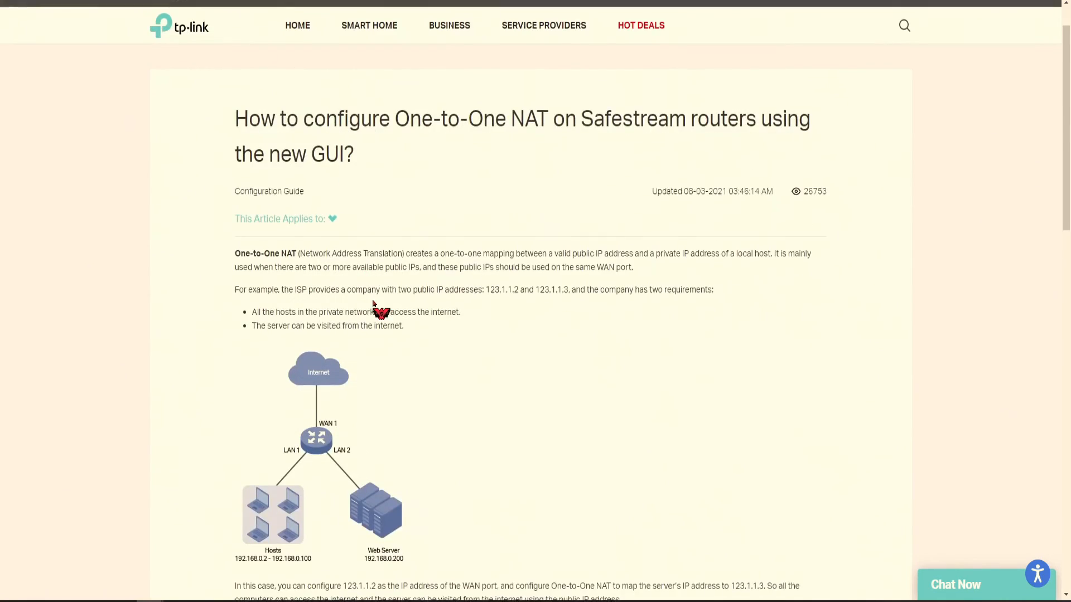
scroll(270, 156, "down", 5)
left_click_drag(488, 42, 563, 43)
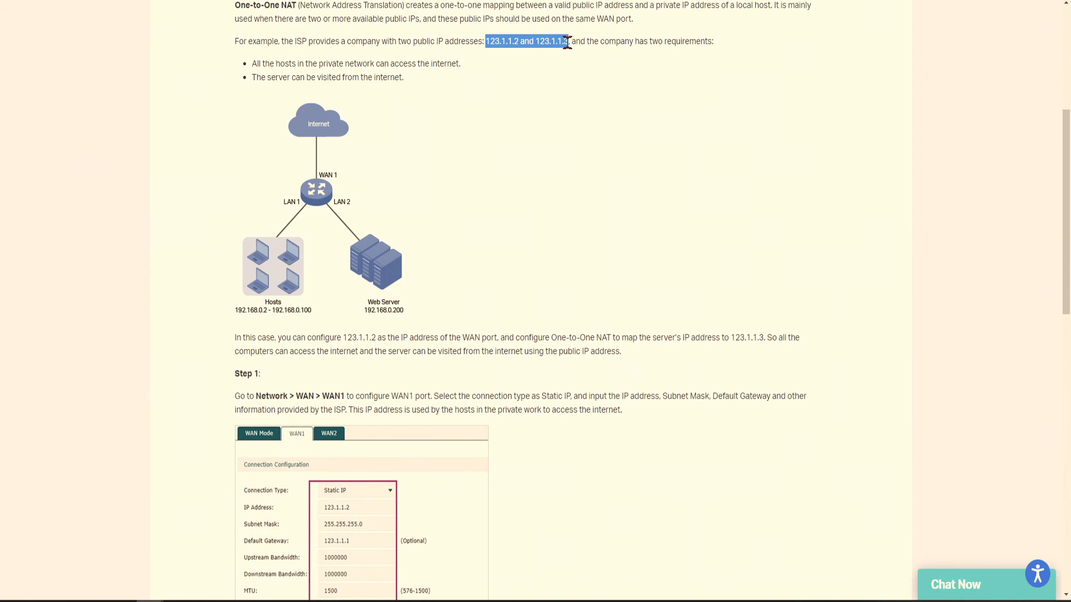
left_click(520, 44)
left_click_drag(501, 40, 495, 40)
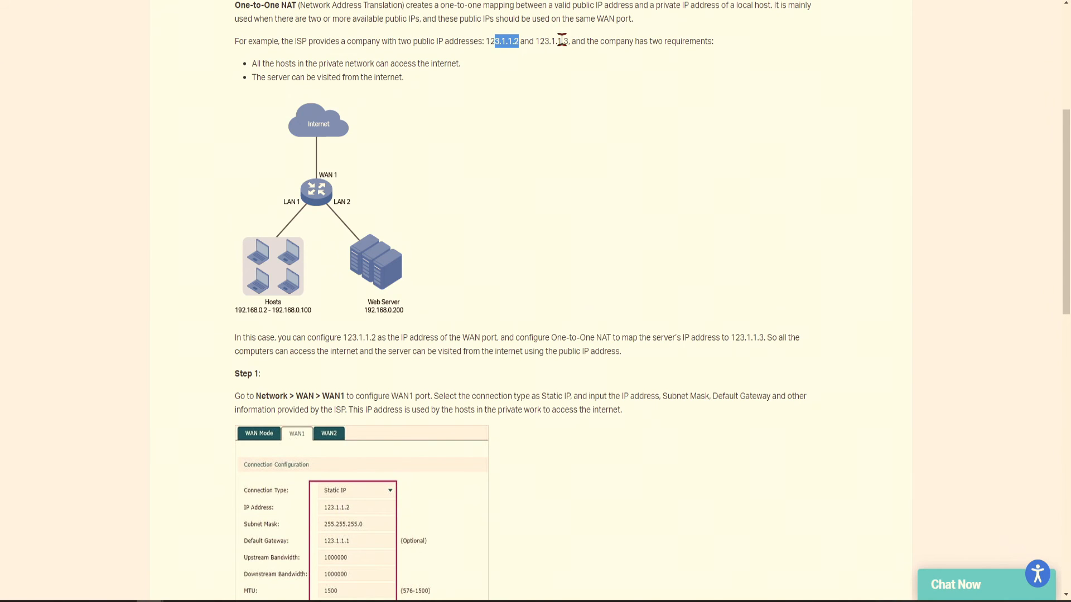
left_click(567, 40)
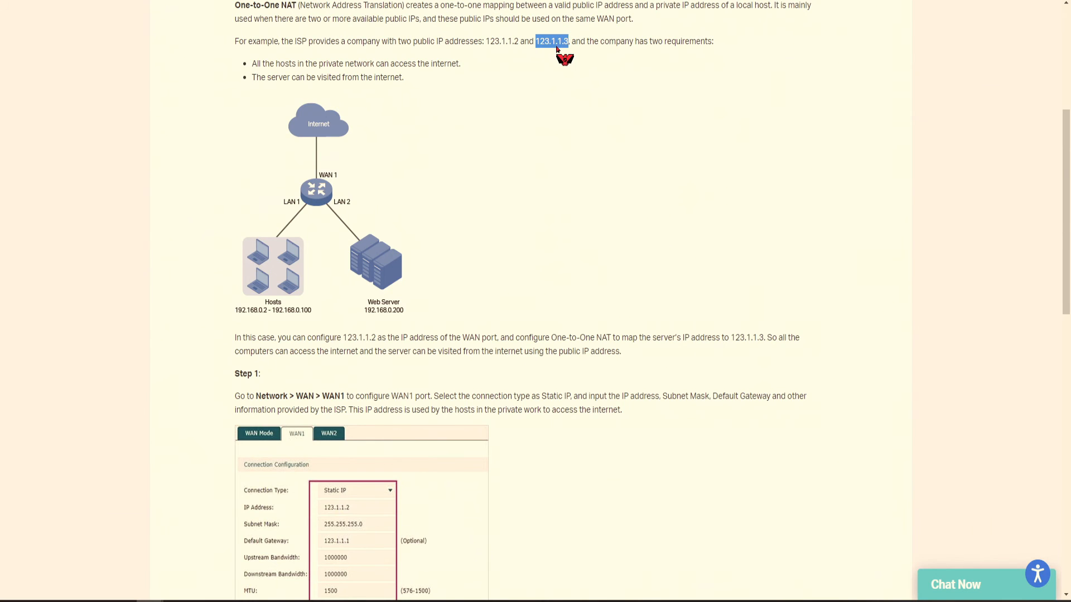
Read the article's WAN1 static IP settings and its instructions for mapping the server to the second public IP address.
scroll(495, 390, "down", 5)
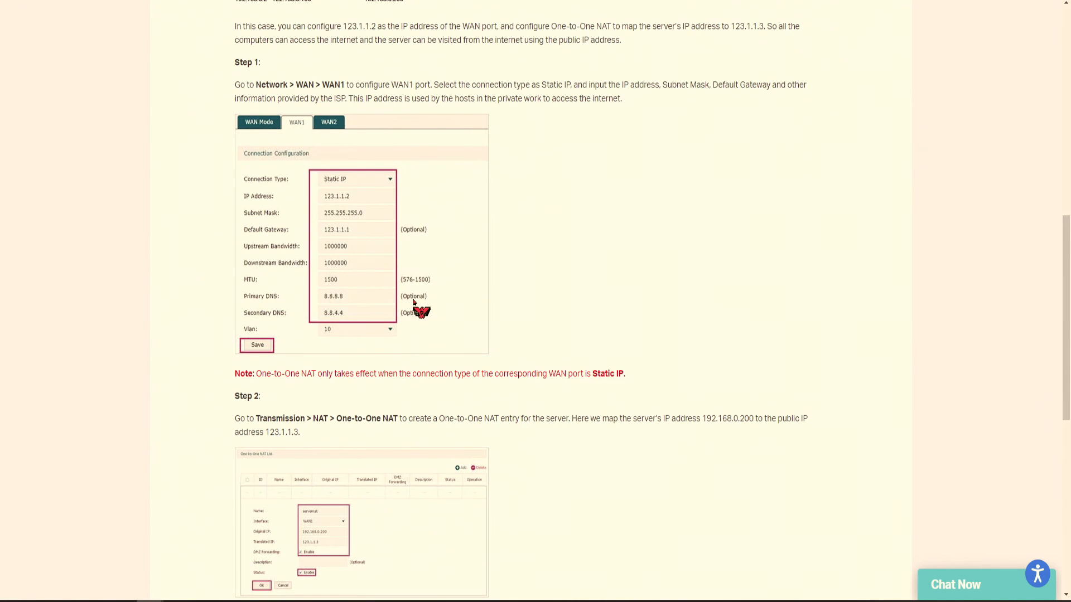
scroll(415, 312, "down", 5)
scroll(416, 329, "up", 2)
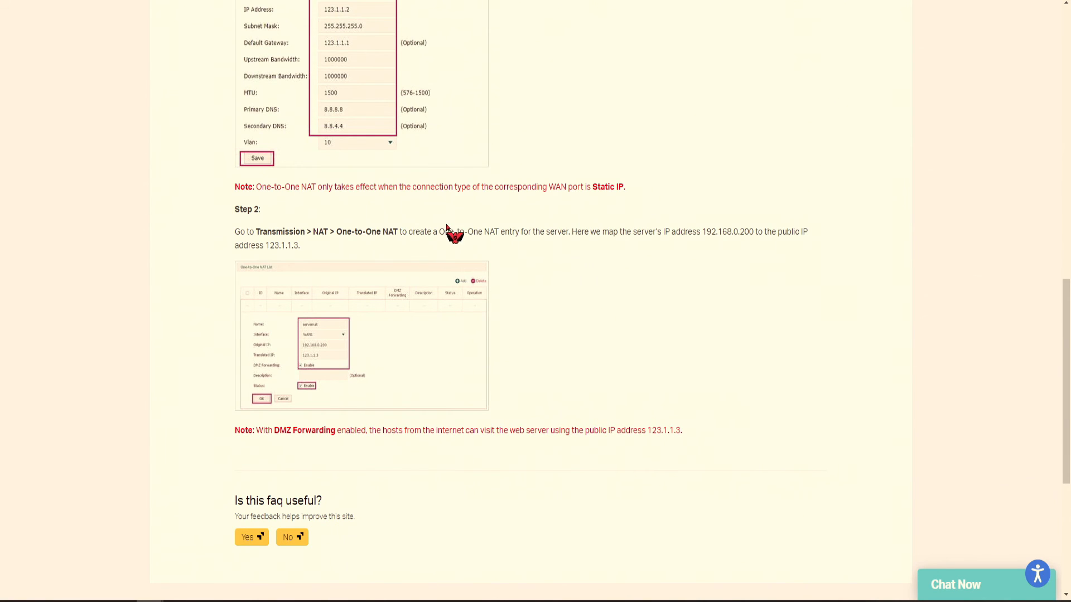
left_click_drag(459, 232, 582, 243)
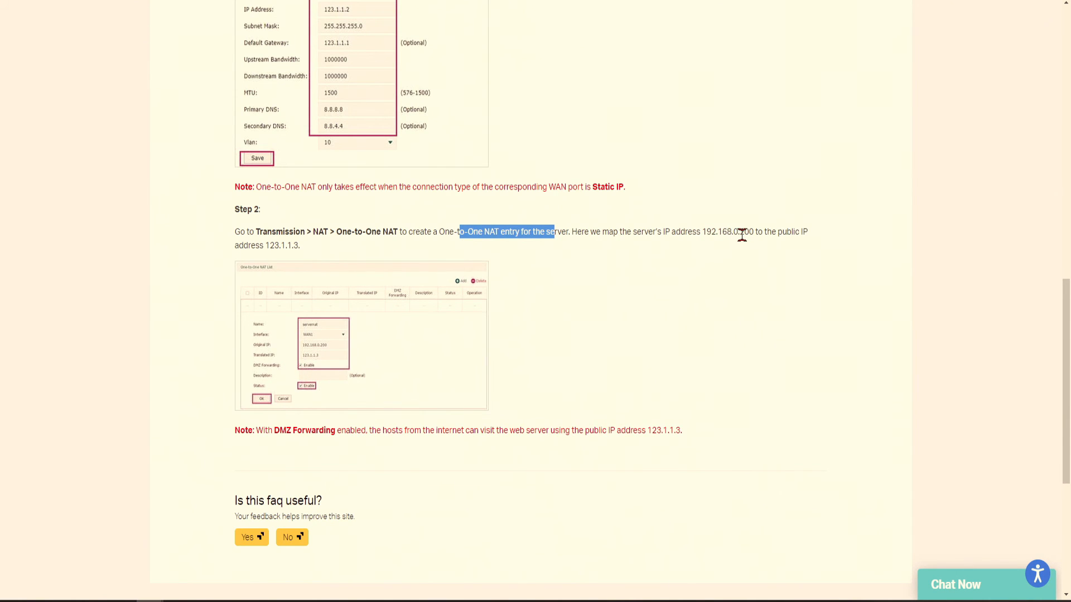
left_click_drag(832, 231, 779, 234)
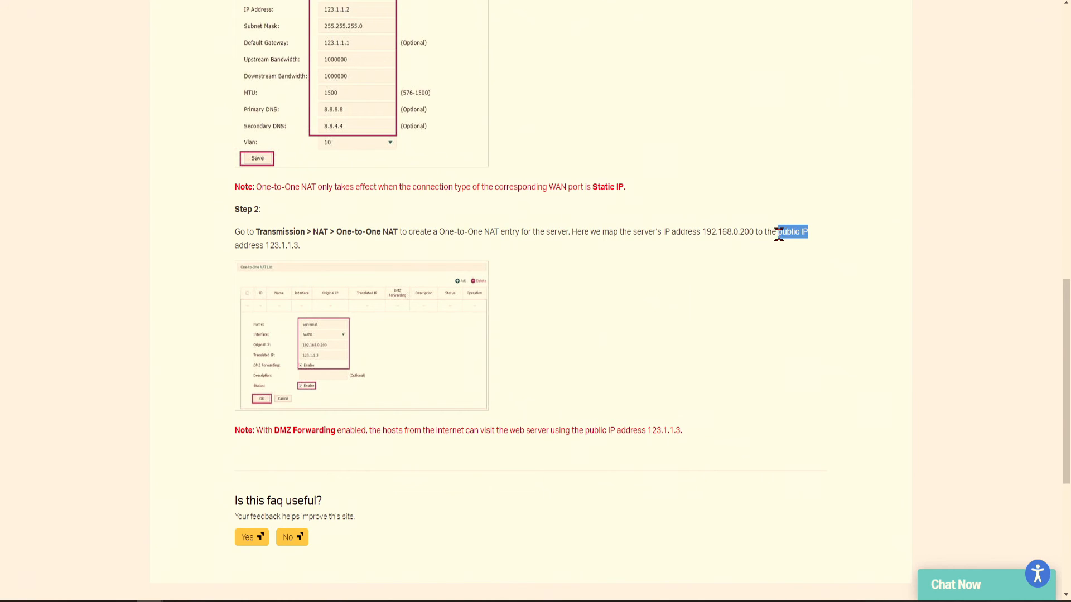
left_click_drag(265, 246, 299, 246)
Skim the article's configuration steps again, and return to the router's one-to-one NAT list to recheck the VPN entry's mapping.
scroll(329, 323, "up", 6)
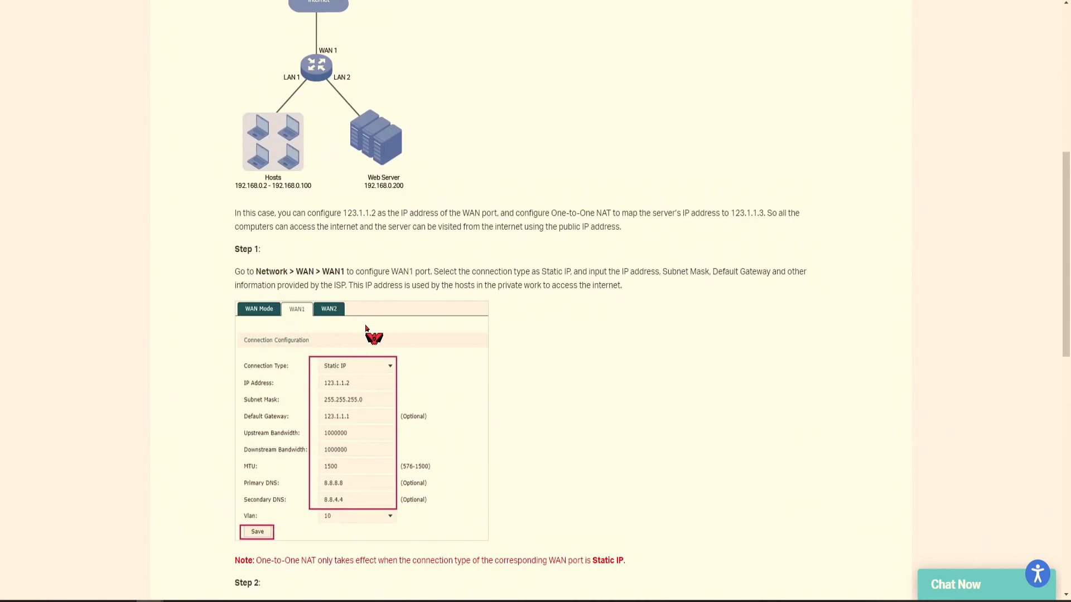
scroll(361, 330, "down", 4)
scroll(261, 342, "up", 15)
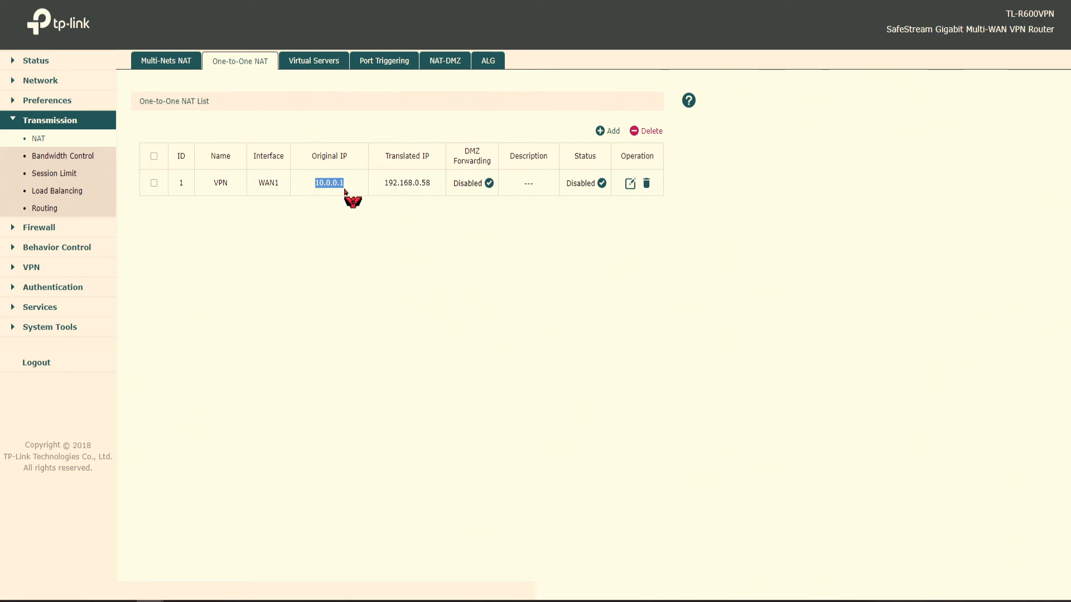
left_click_drag(431, 185, 383, 191)
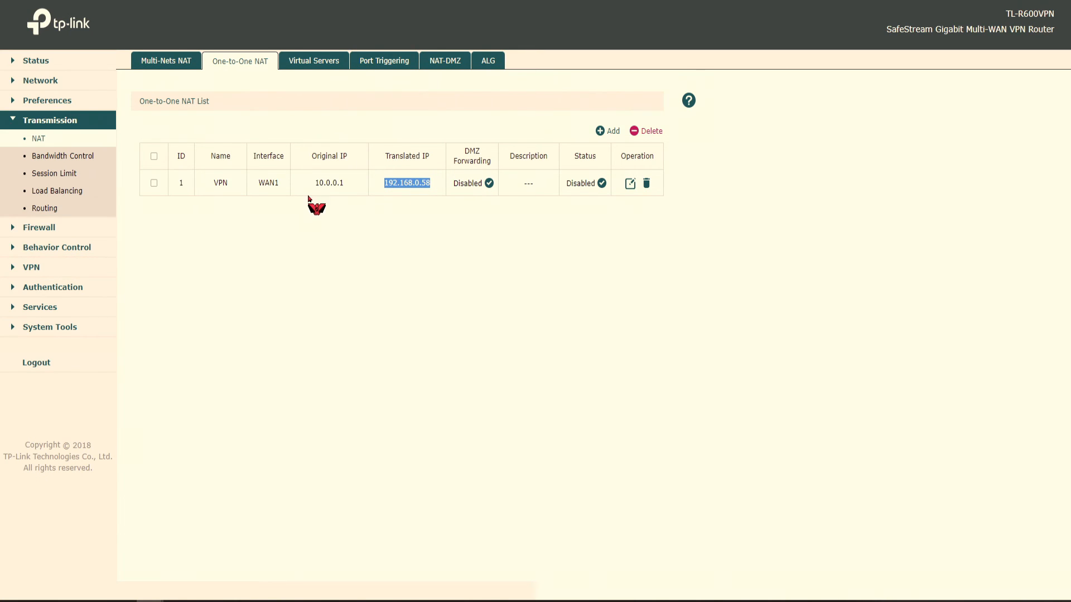
left_click_drag(213, 183, 444, 182)
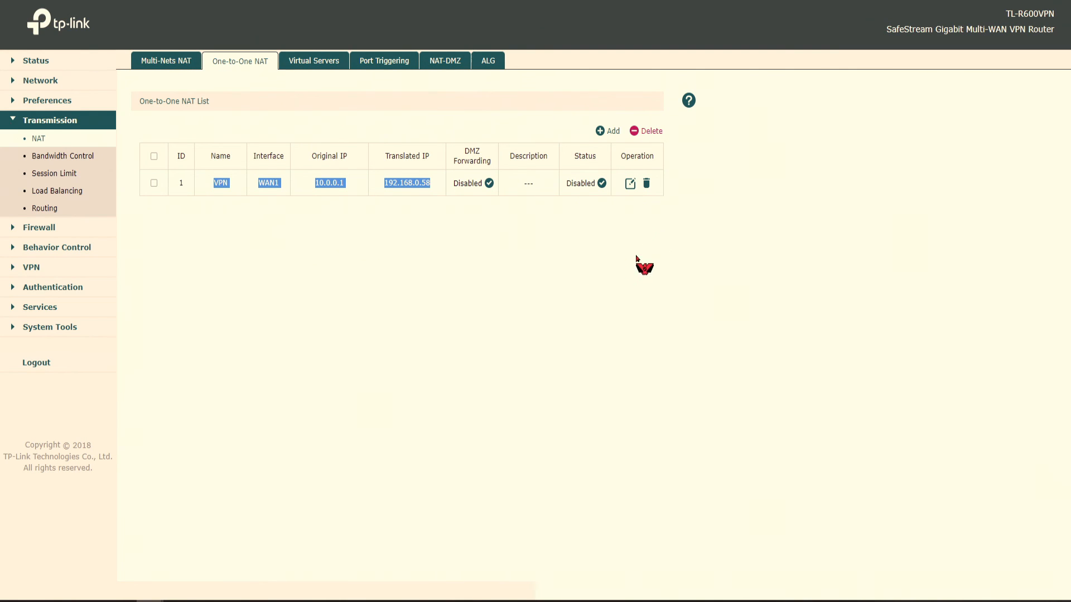
Open the virtual server list and examine the entry names and internal server IPs, focusing on the plex and IRC entries.
left_click(291, 66)
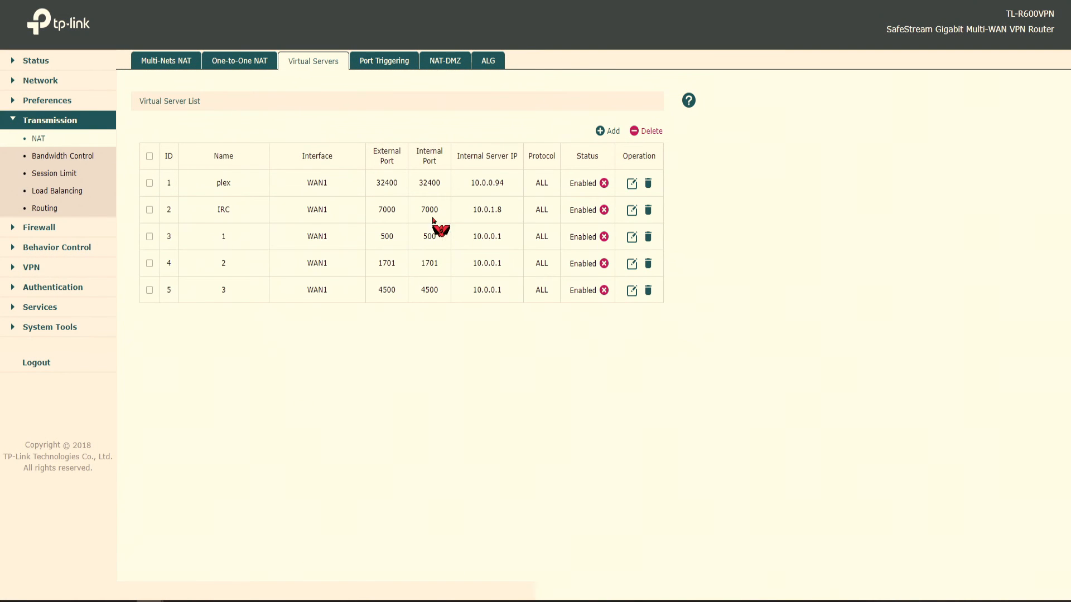
double_click(217, 186)
left_click_drag(507, 190, 471, 211)
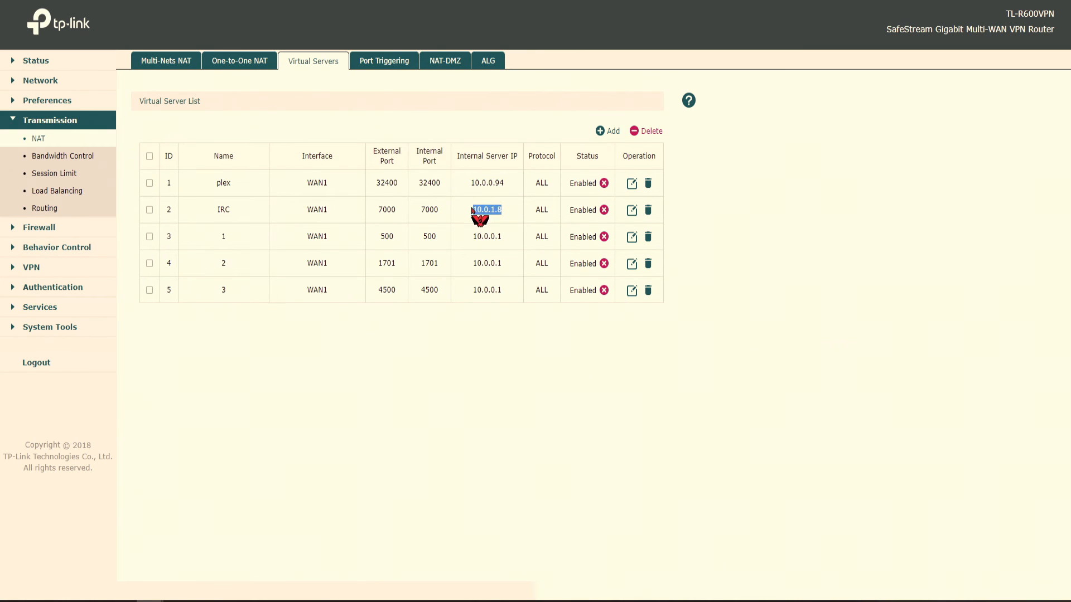
left_click_drag(513, 243, 474, 240)
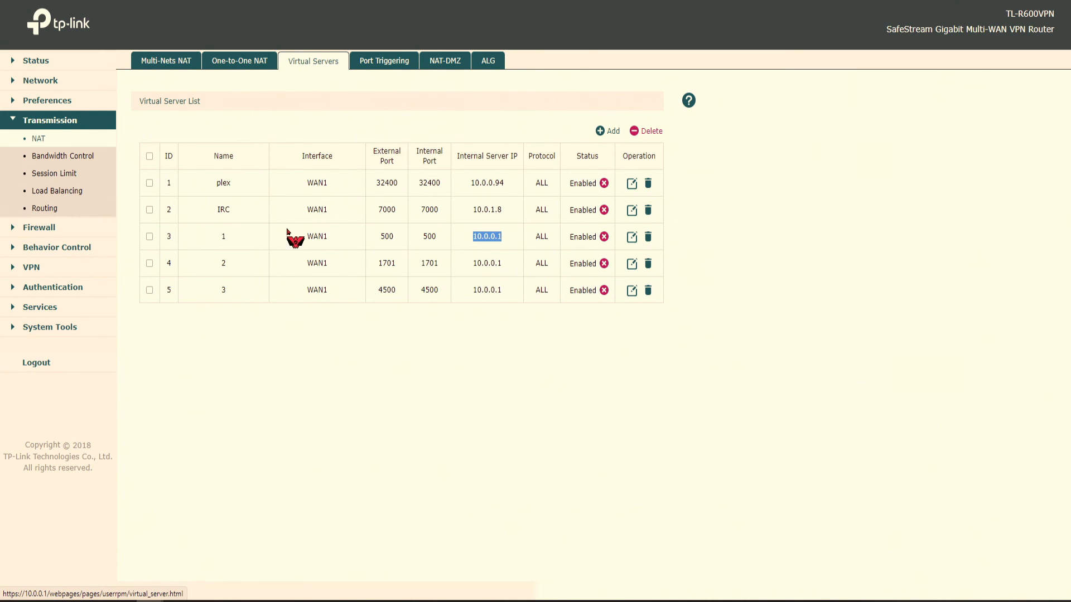
double_click(223, 183)
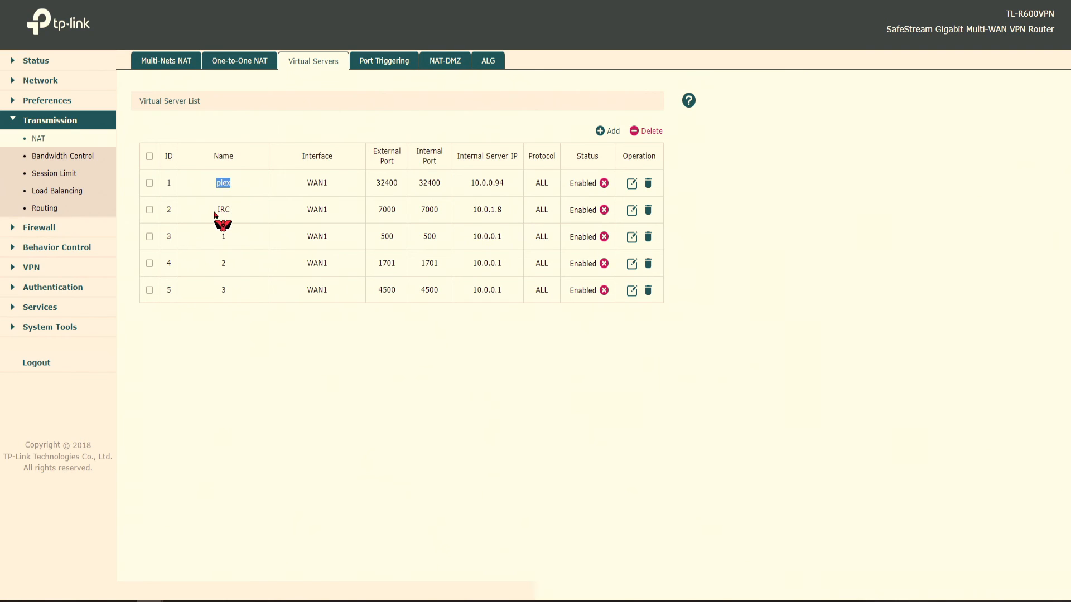
double_click(225, 210)
double_click(223, 183)
double_click(224, 209)
Examine the external port, internal port and internal server IP of the plex virtual server.
double_click(385, 184)
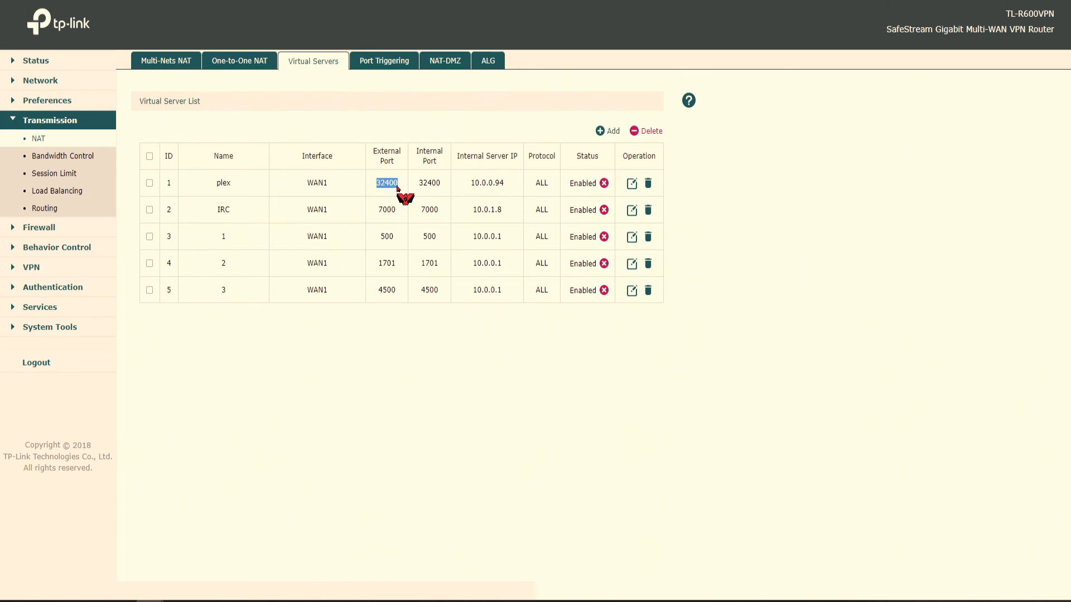
double_click(222, 184)
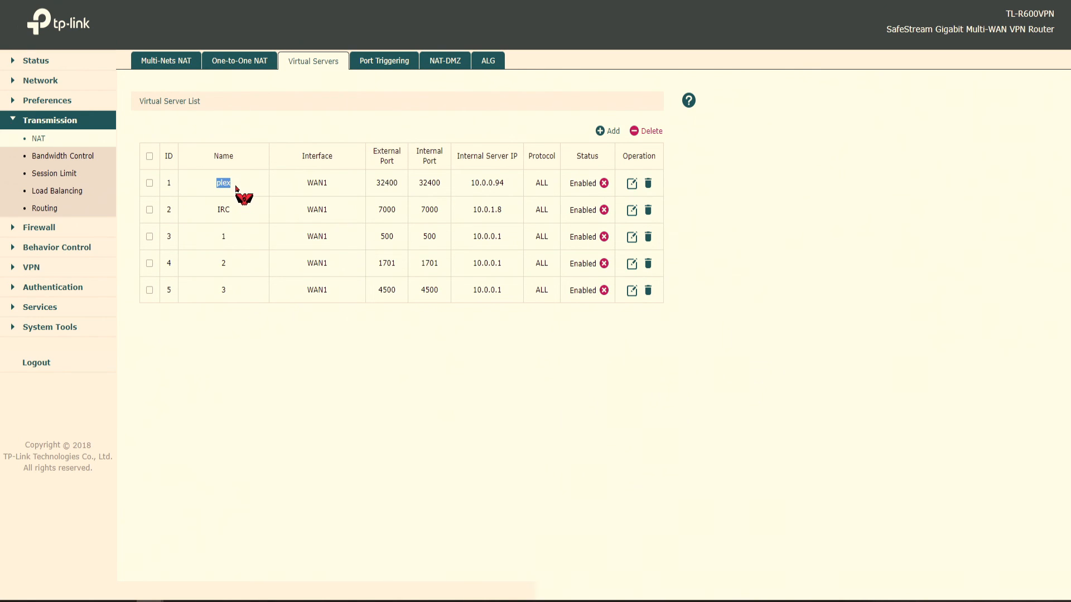
double_click(440, 184)
left_click(469, 186)
left_click_drag(469, 187, 513, 191)
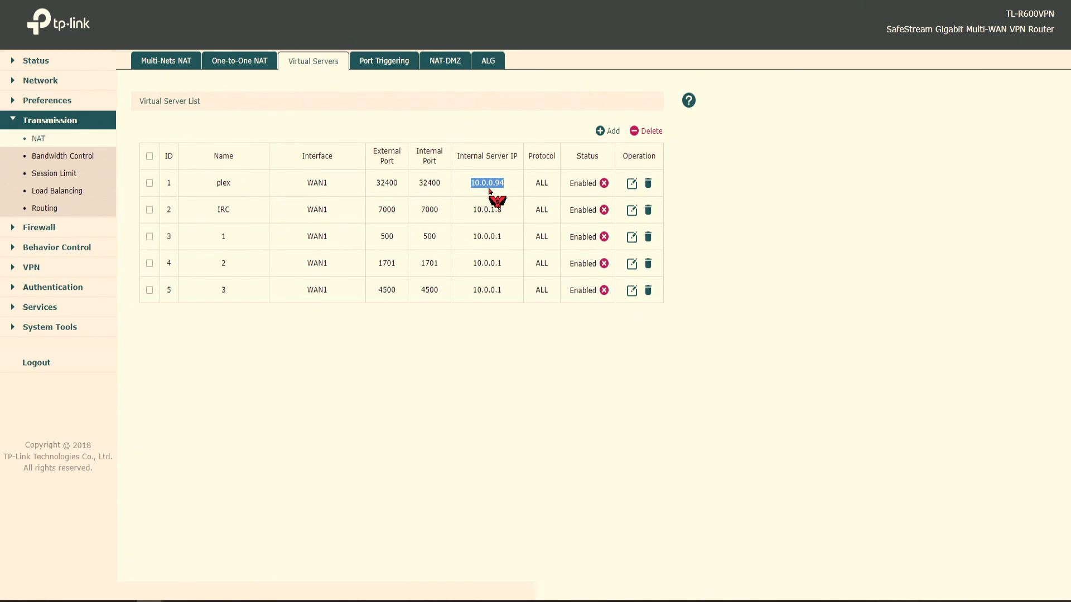
left_click(517, 195)
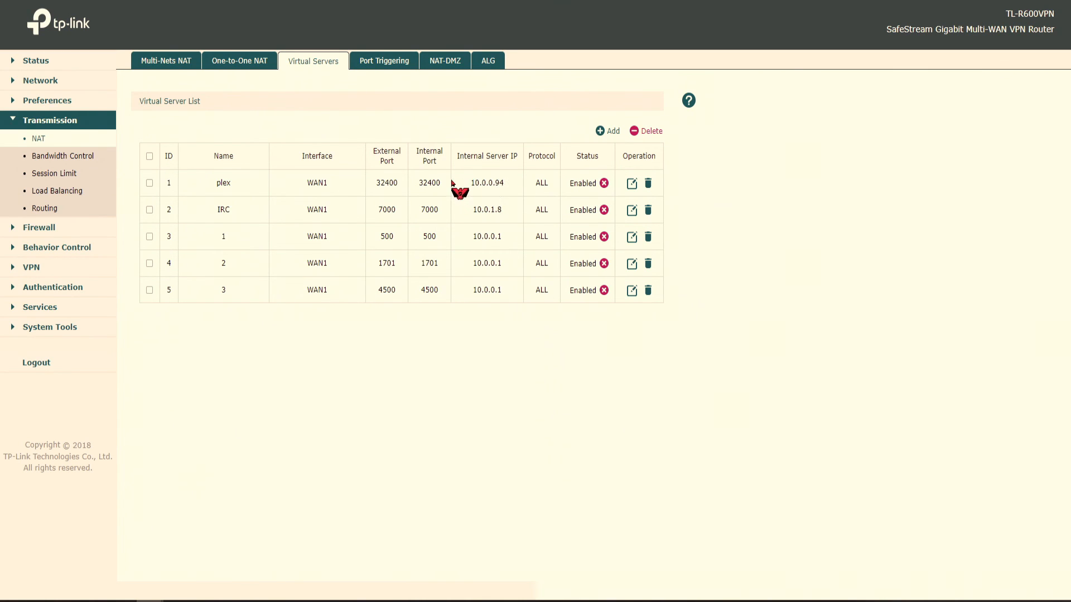
double_click(384, 184)
left_click_drag(459, 186, 520, 188)
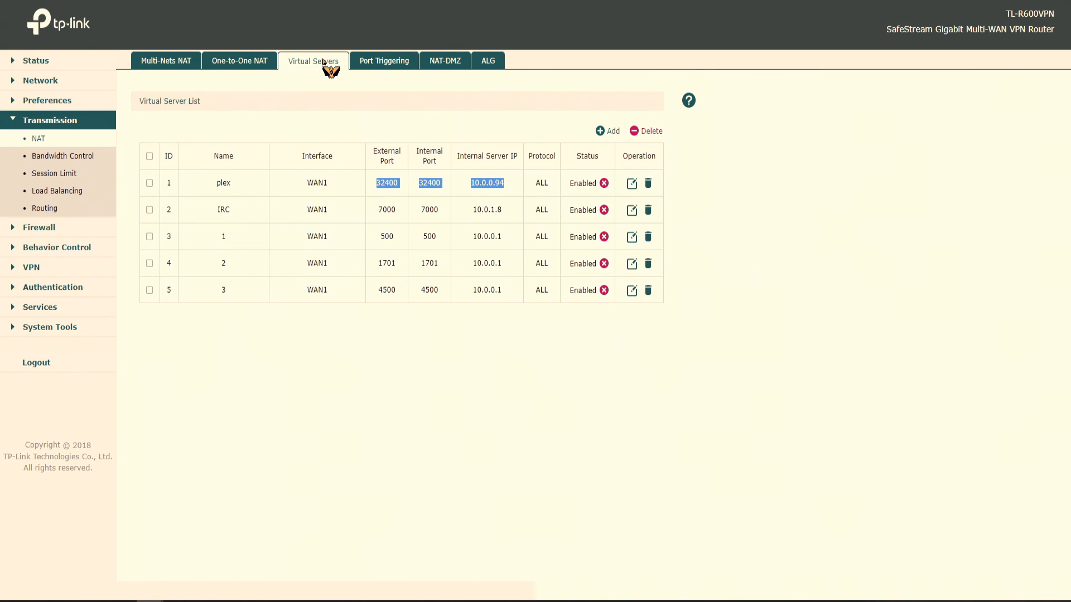
Examine the IRC virtual server's external port, internal port and internal server IP, and the ports of the entry named 1.
double_click(223, 210)
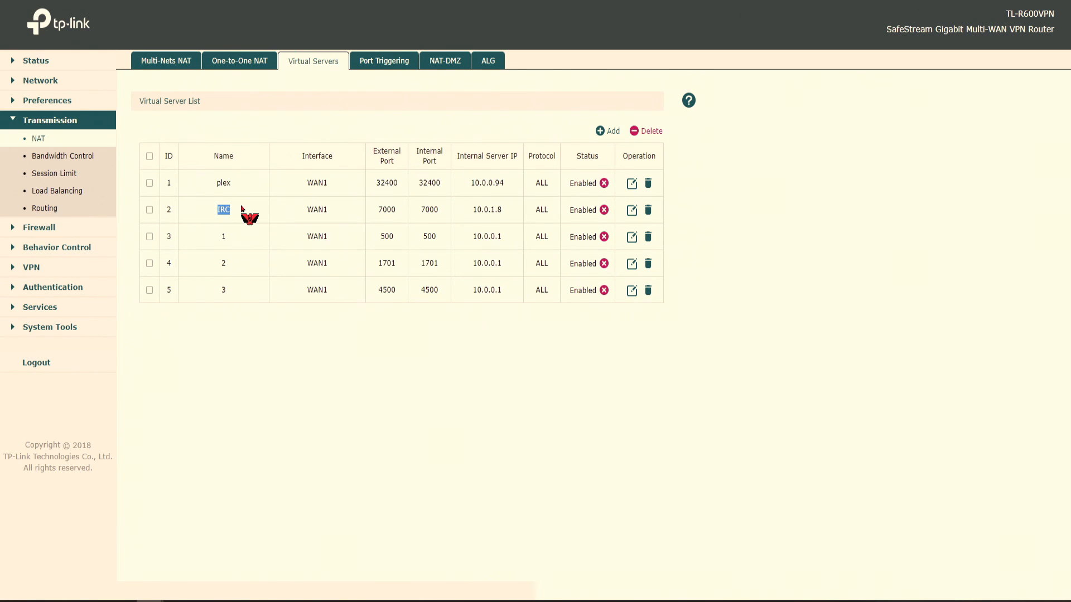
double_click(386, 210)
left_click_drag(443, 215, 429, 212)
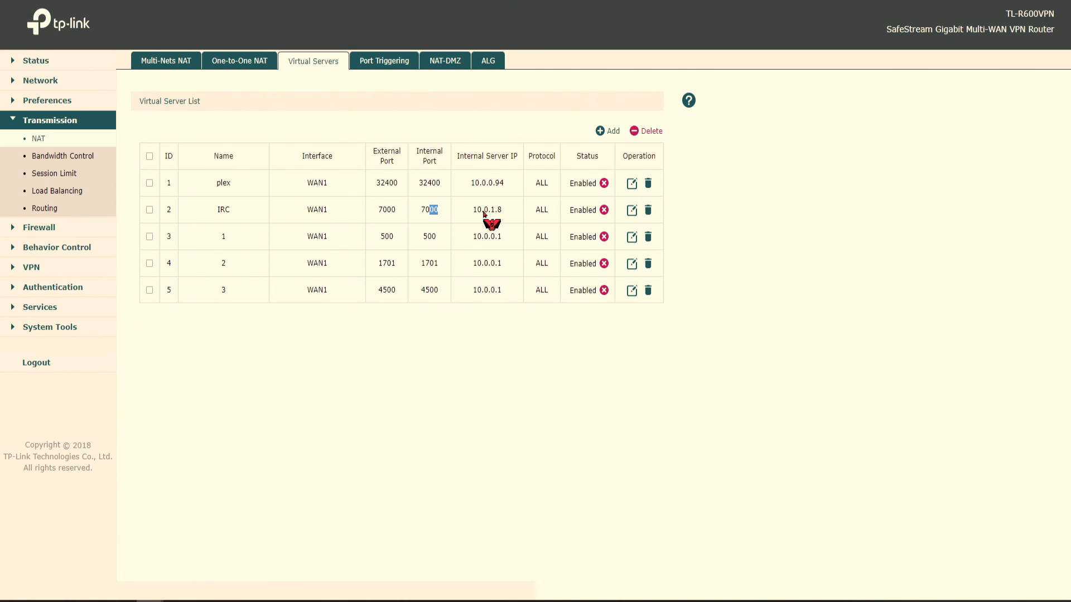
left_click_drag(501, 211, 464, 212)
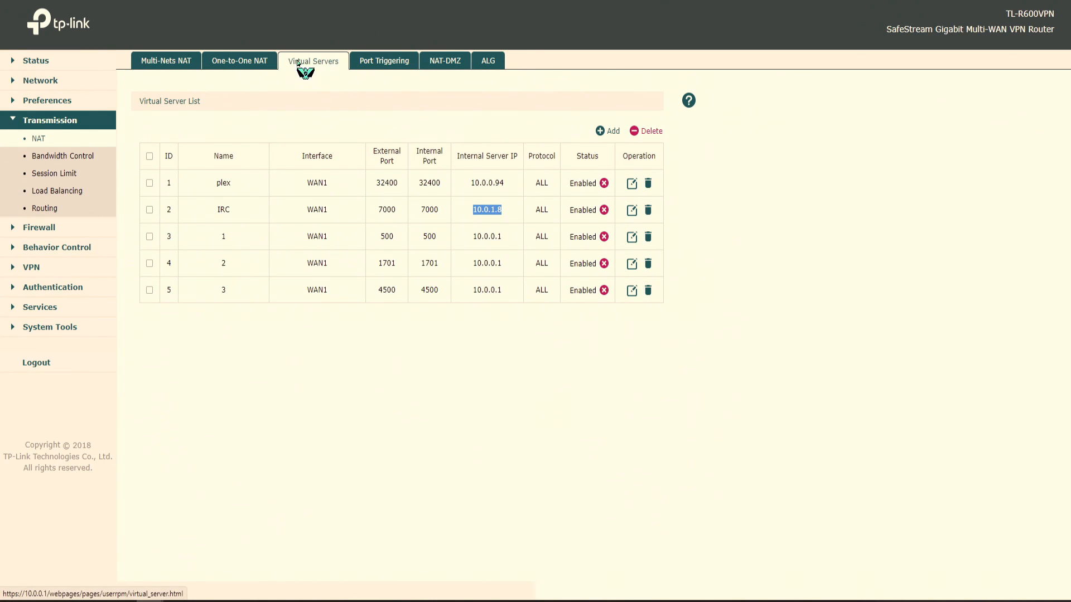
left_click_drag(425, 210, 358, 202)
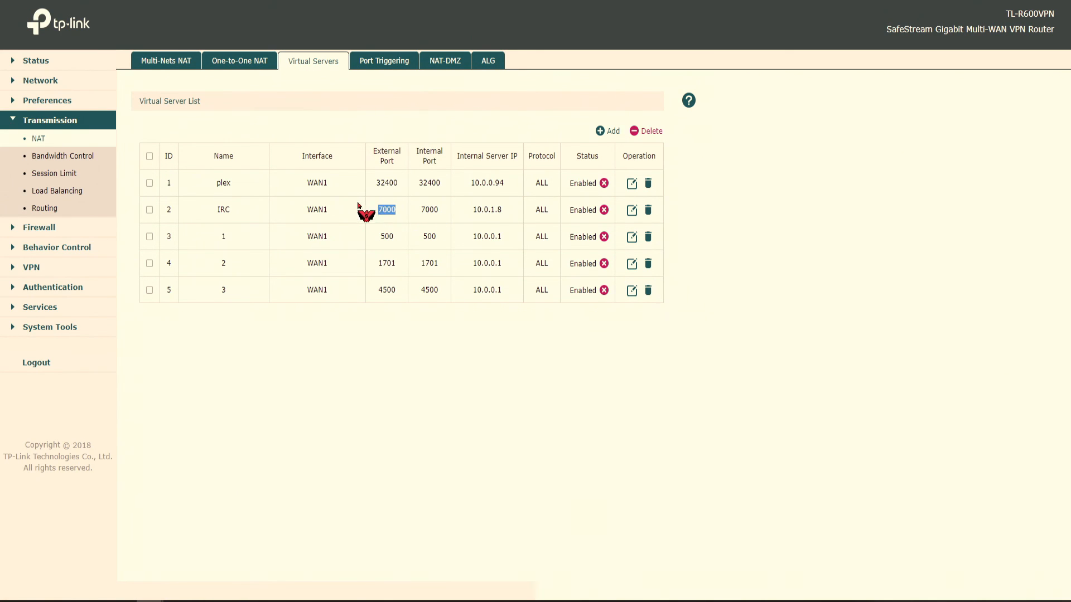
left_click_drag(215, 211, 230, 210)
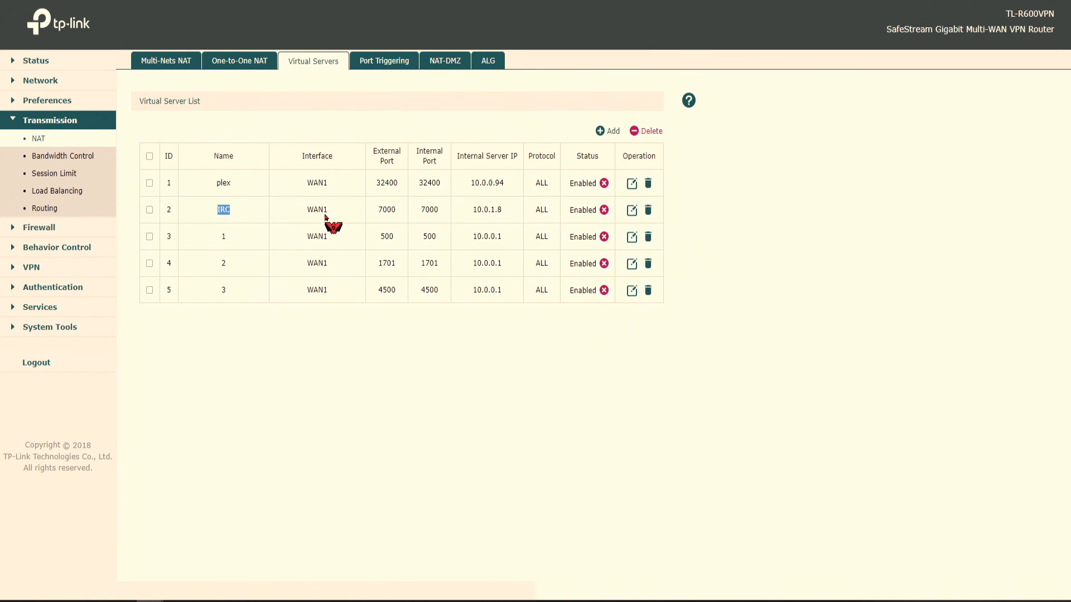
left_click_drag(376, 217, 422, 210)
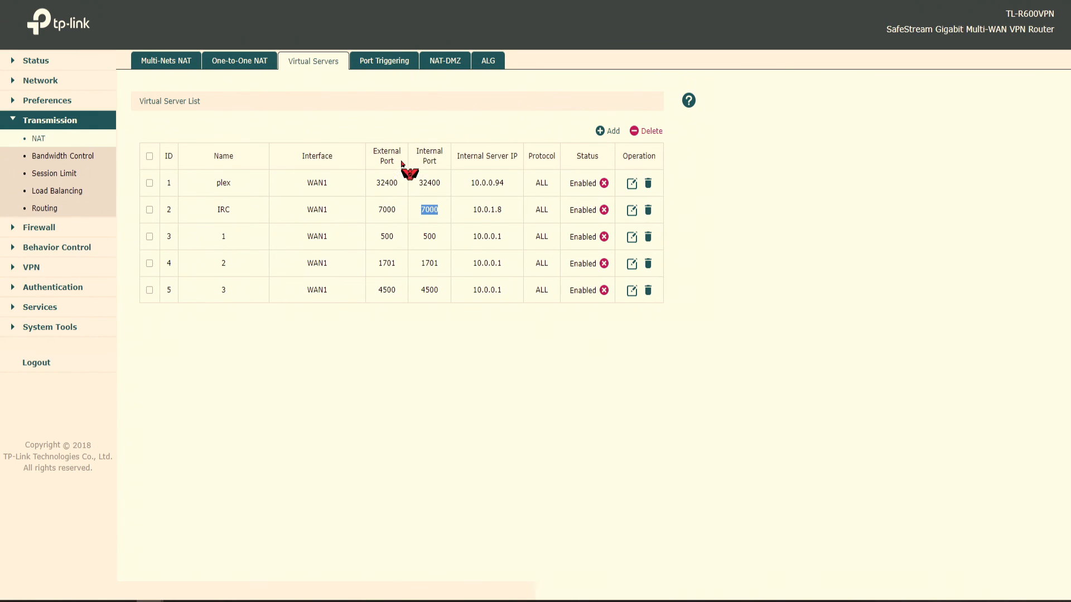
double_click(486, 210)
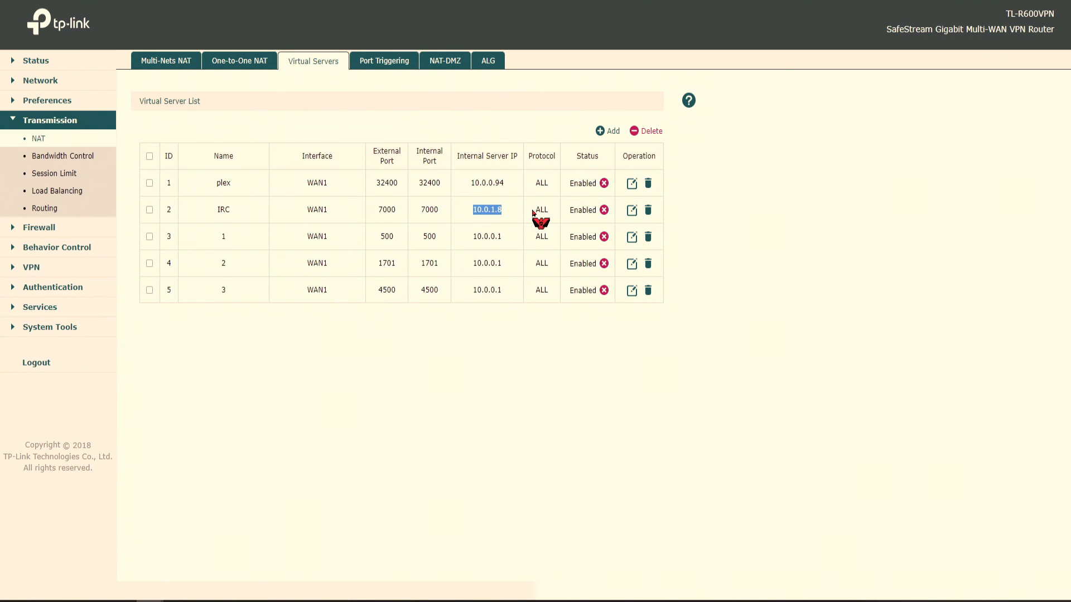
left_click_drag(449, 216, 390, 214)
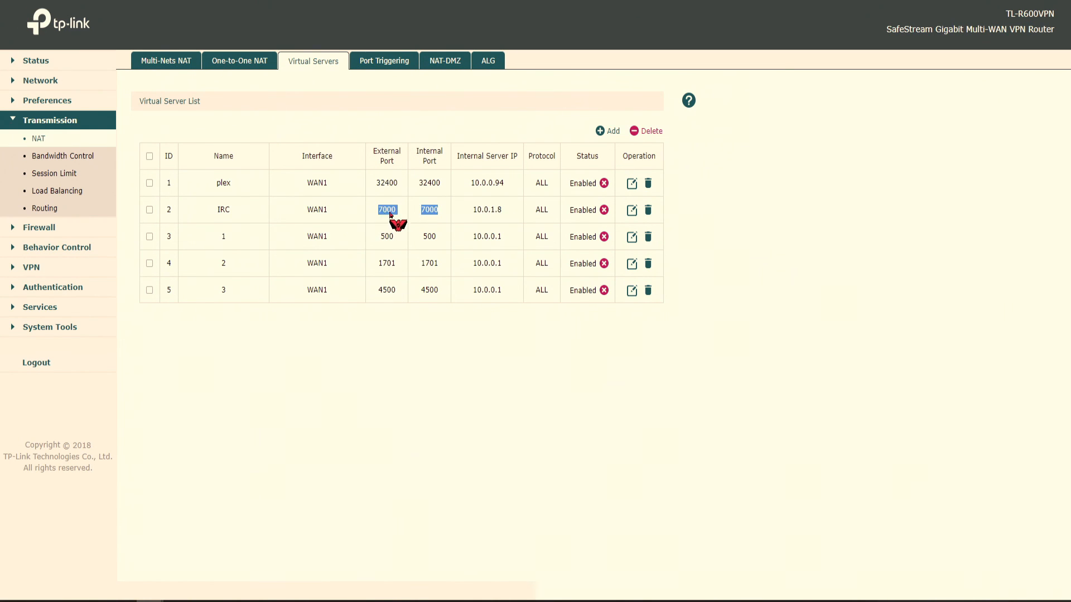
left_click_drag(509, 220, 449, 219)
left_click(387, 226)
left_click_drag(378, 239, 437, 241)
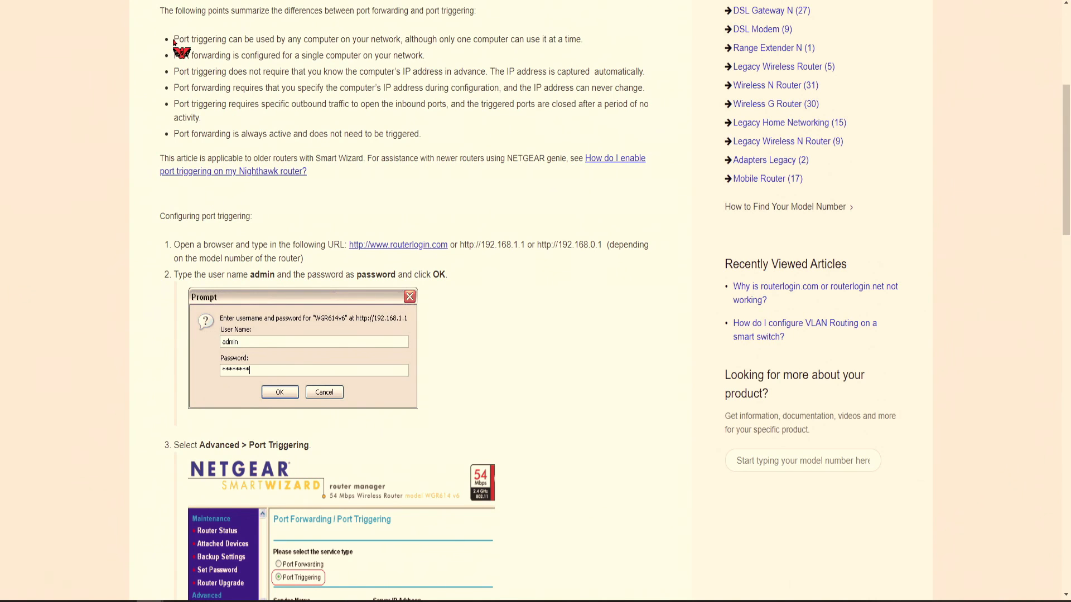
Read the article's comparison of port triggering and port forwarding, and review the interface and protocol fields of a new port triggering entry without saving it.
left_click_drag(174, 40, 245, 39)
left_click(288, 64)
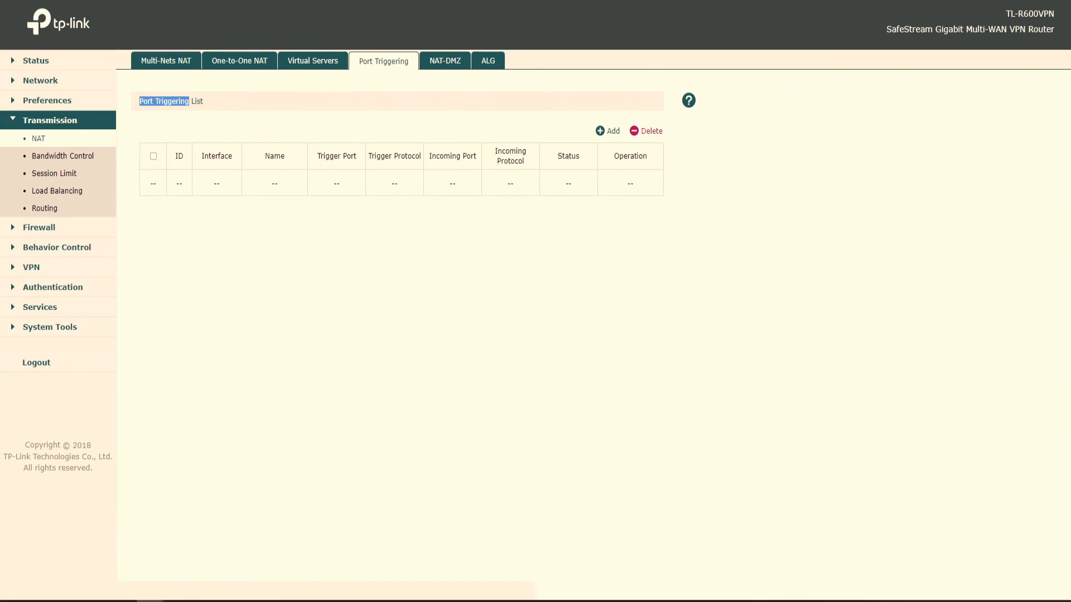
left_click(606, 132)
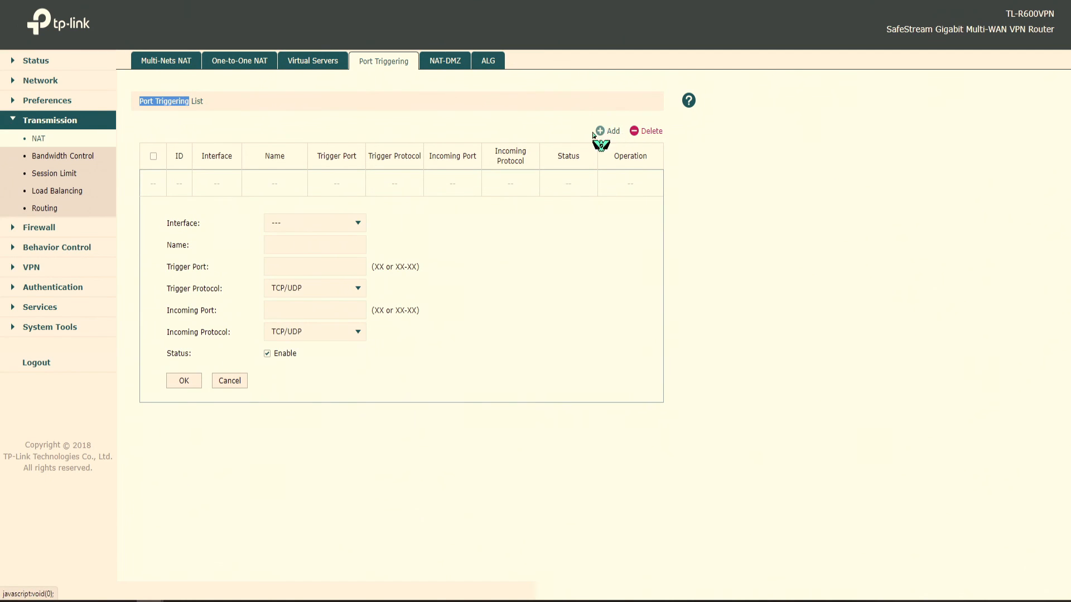
left_click(300, 226)
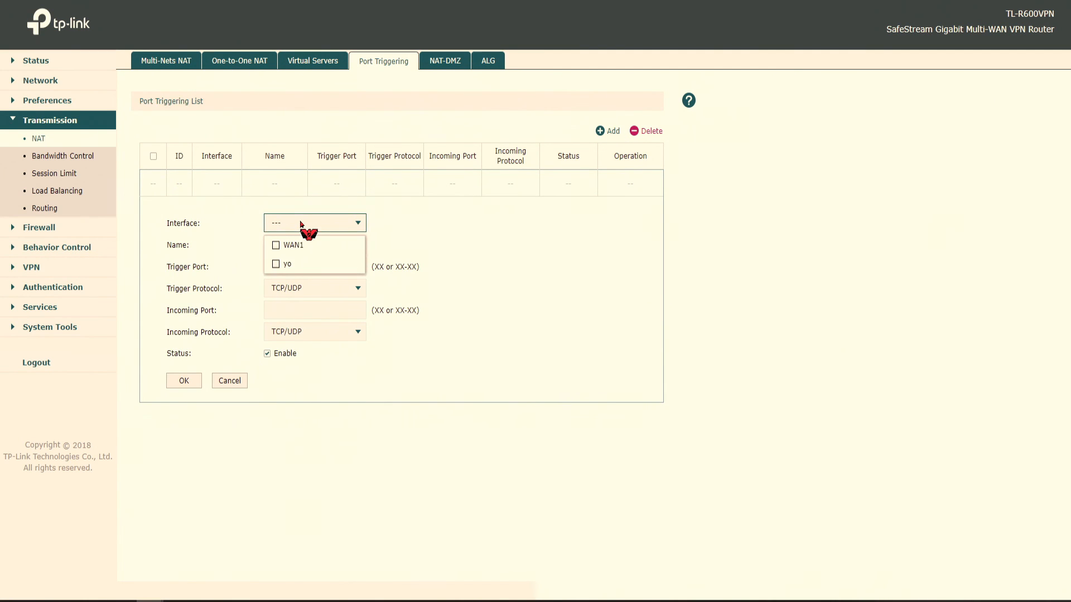
left_click(300, 224)
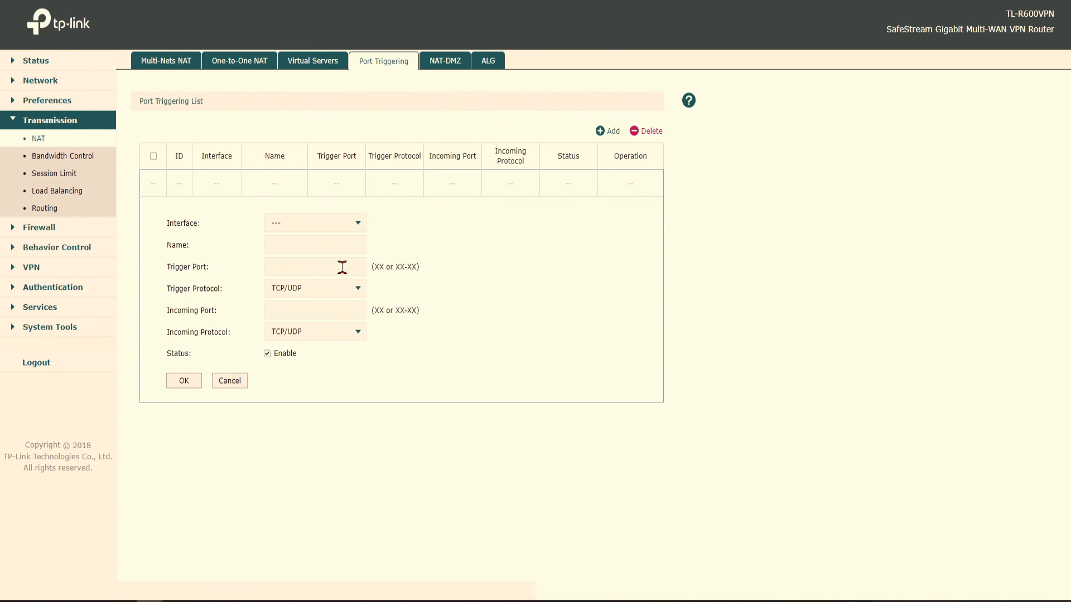
left_click(310, 289)
left_click(455, 324)
left_click(238, 382)
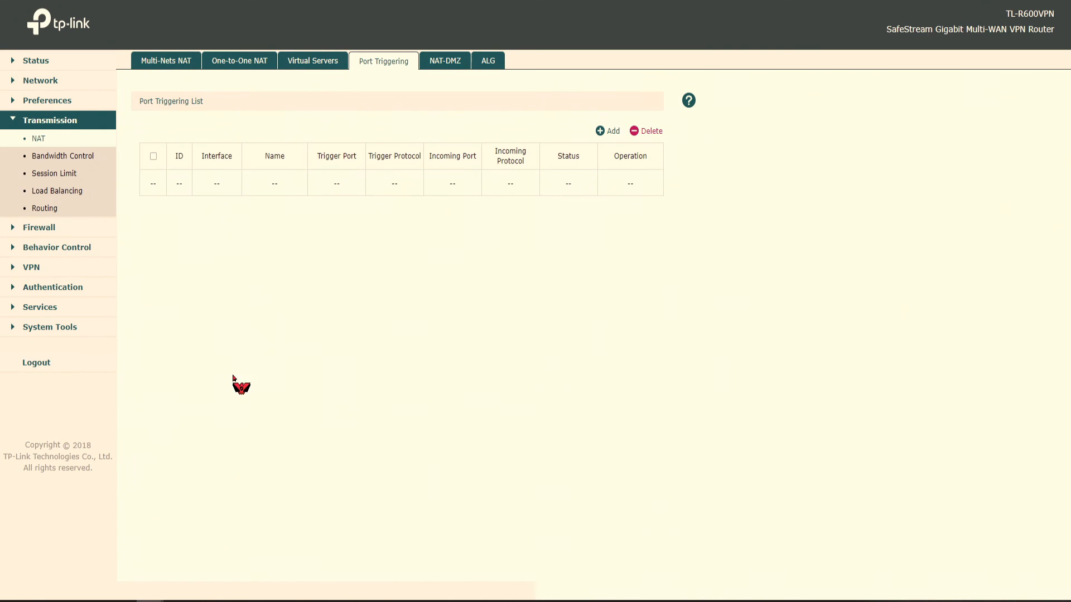
Review the name, interface and host IP address fields of a new NAT-DMZ entry, and close it without saving.
left_click(446, 66)
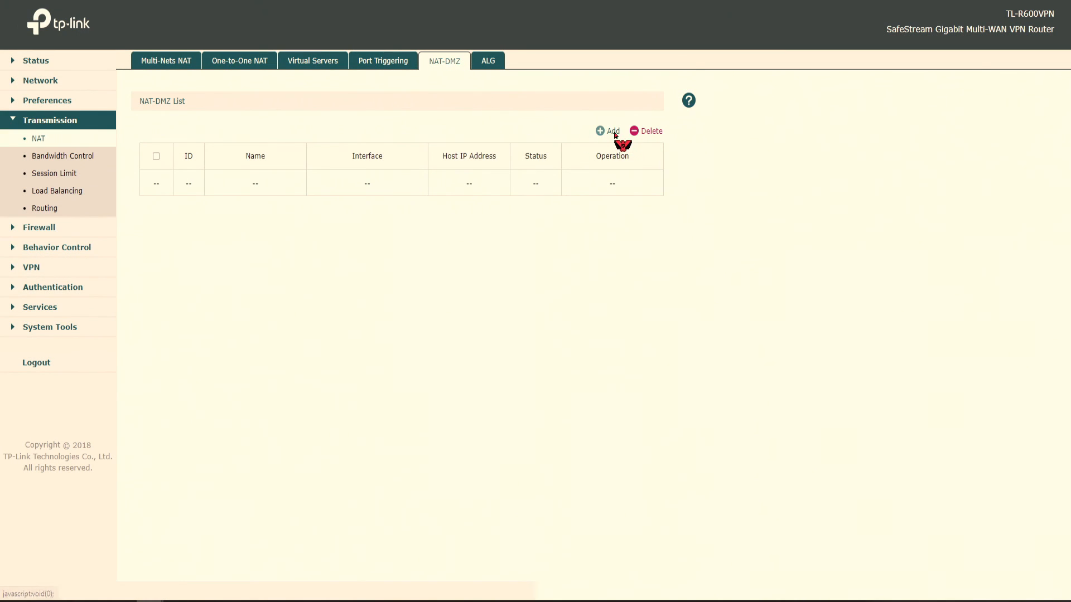
left_click(606, 132)
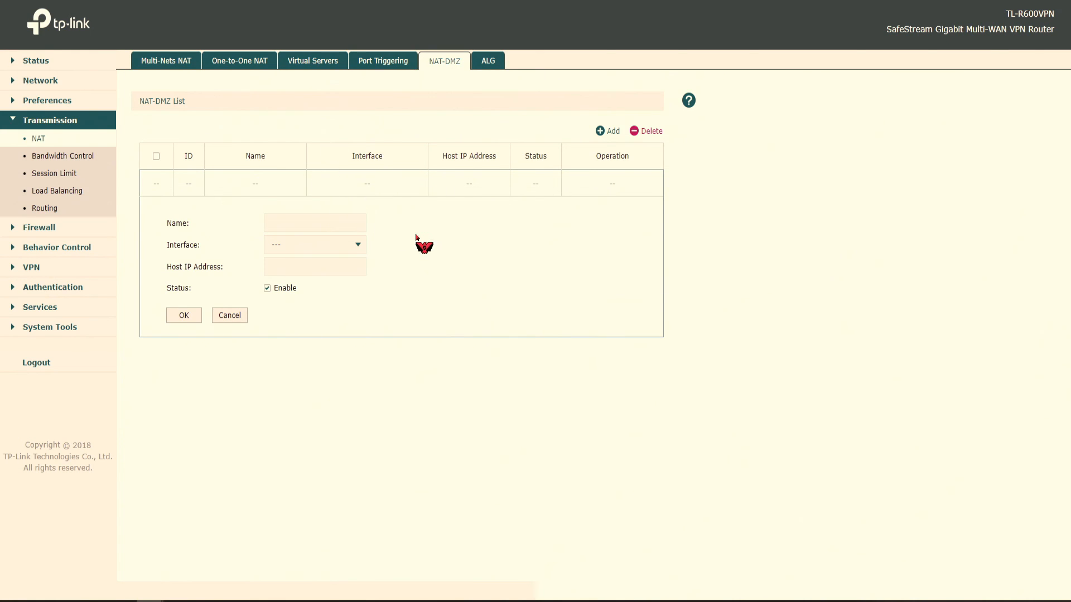
left_click(353, 244)
left_click(333, 246)
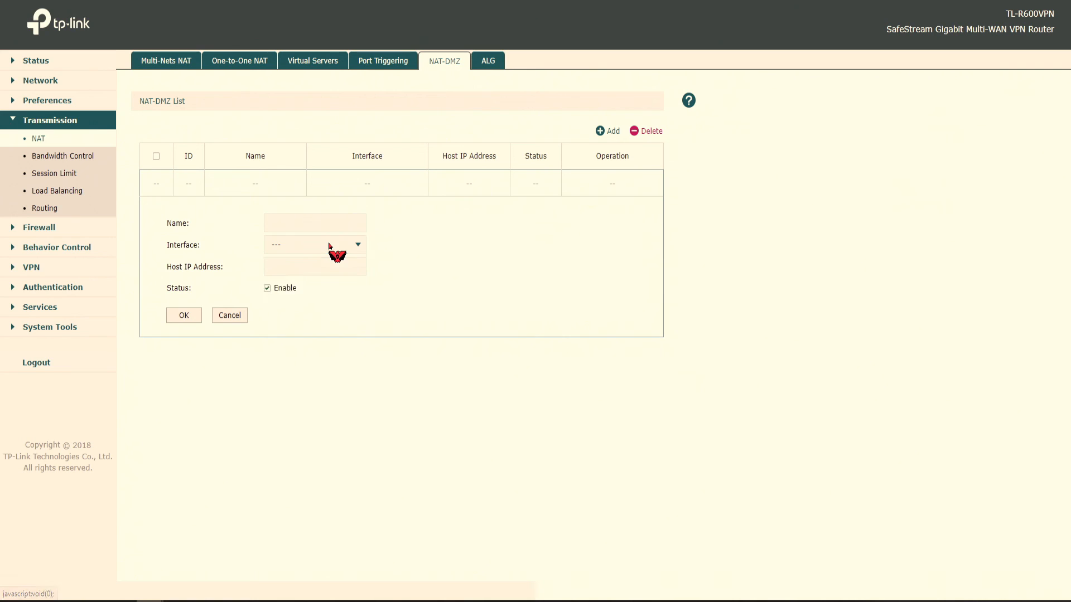
left_click(326, 245)
left_click(308, 249)
left_click(239, 317)
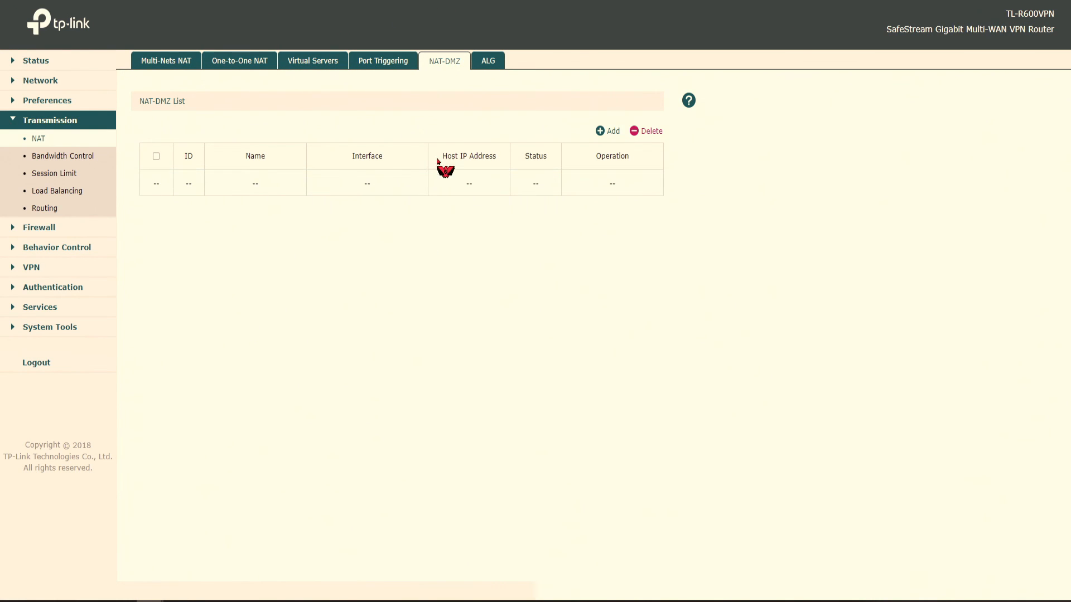
Compare the port triggering list with the NAT-DMZ list.
left_click(384, 60)
left_click(449, 62)
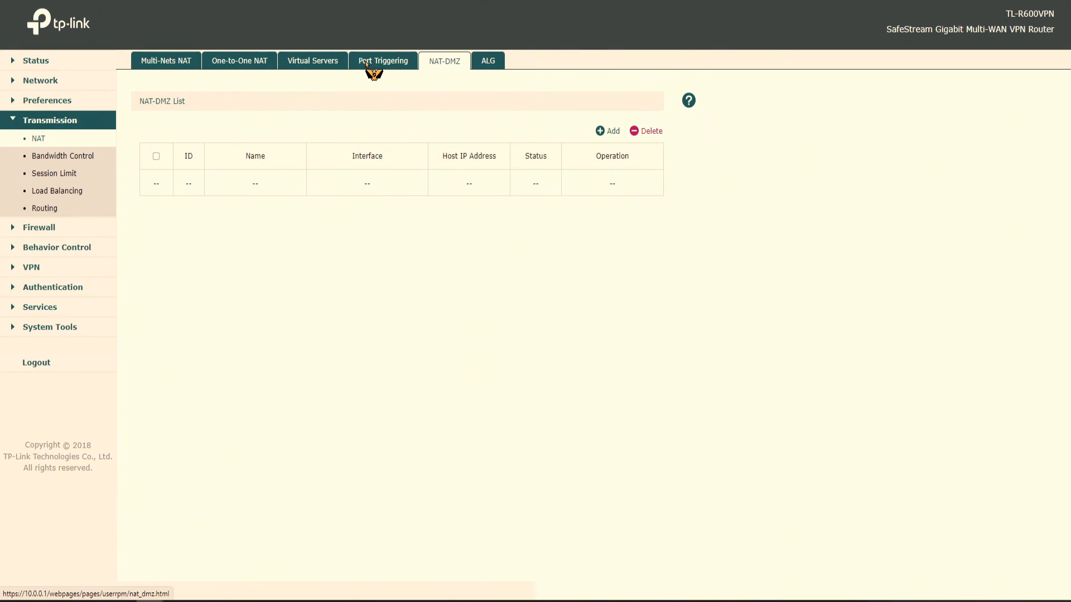
left_click(372, 62)
left_click(440, 62)
Save the ALG settings with FTP, H.323, PPTP, SIP and IPsec ALG enabled.
left_click(493, 60)
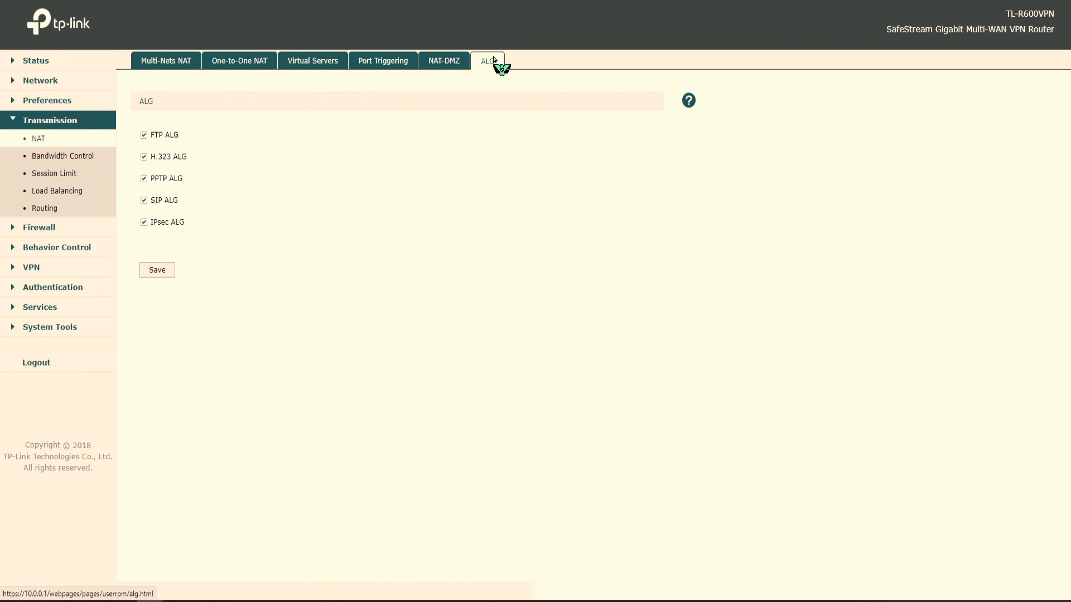
left_click(81, 225)
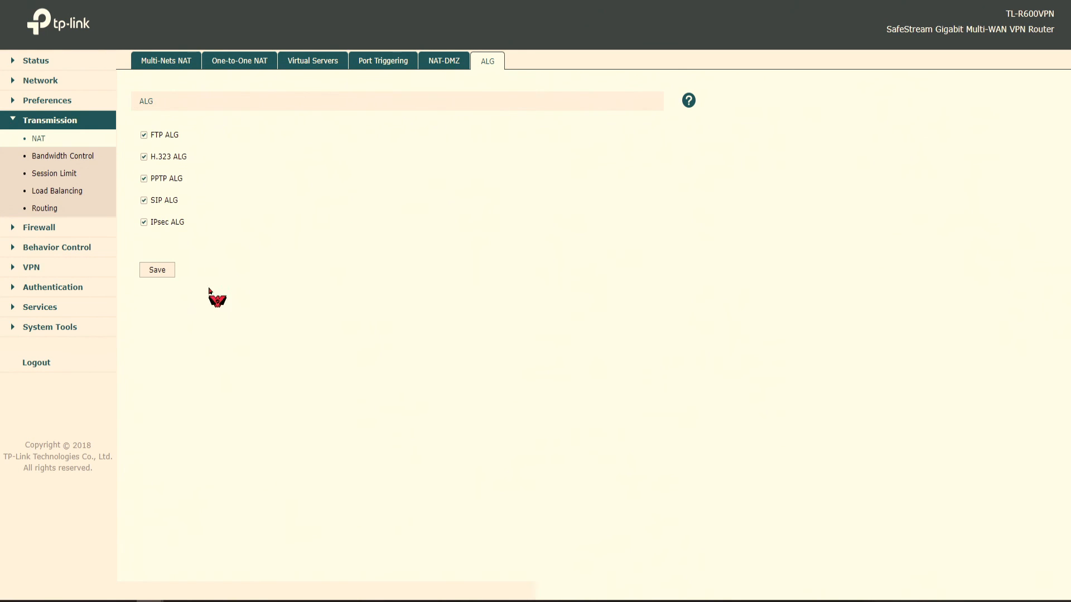
left_click(157, 273)
Open the firewall's Anti ARP Spoofing settings to view the IP-MAC binding options.
left_click(50, 227)
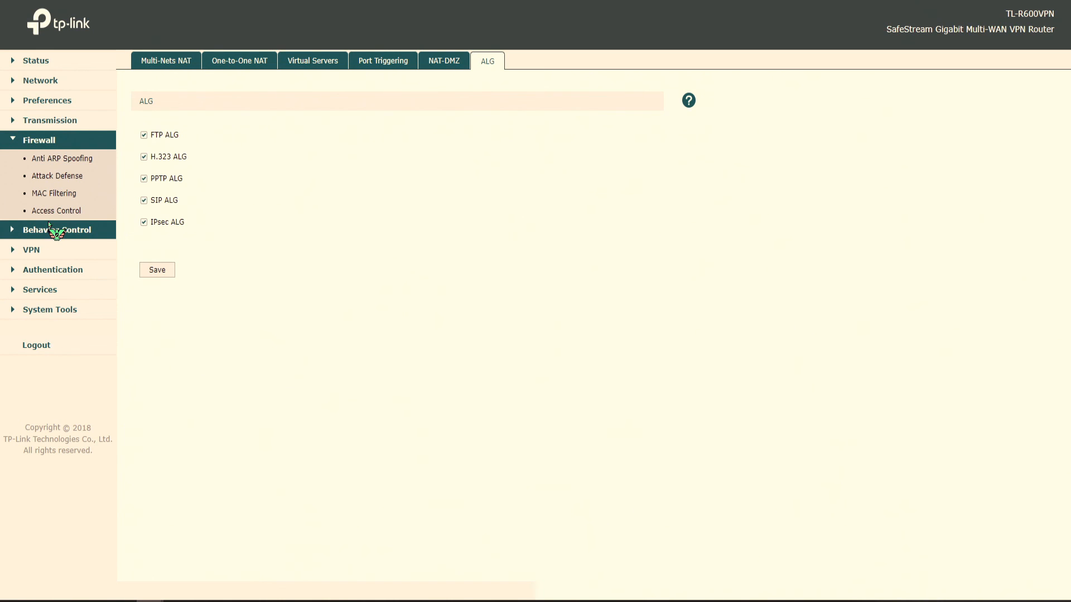
left_click(44, 160)
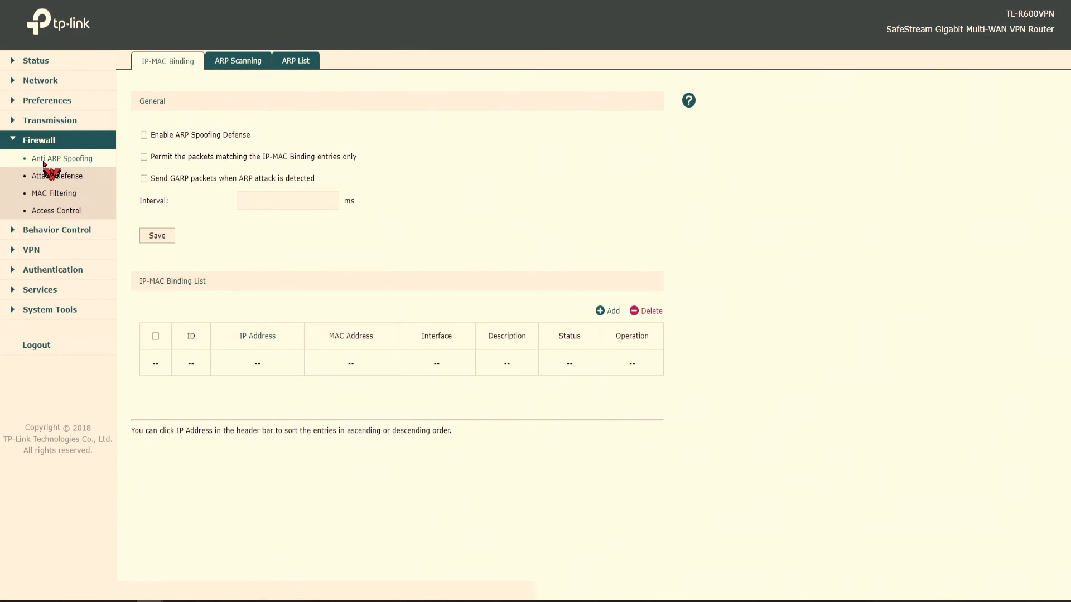